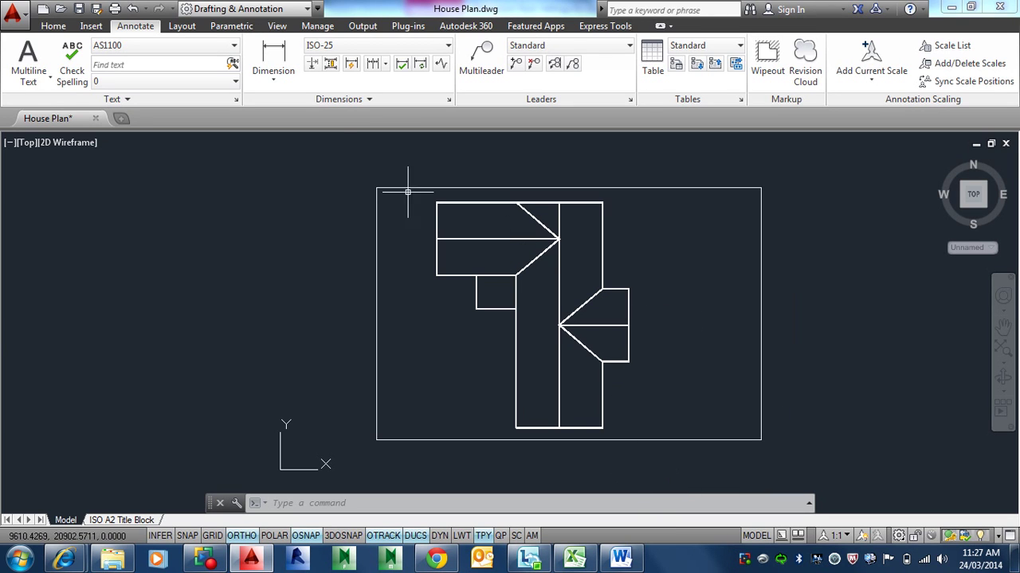
Open the Dimension Style Manager from the Annotate tab's Dimensions panel launcher.
{"action": "left_click", "coordinate": [450, 101]}
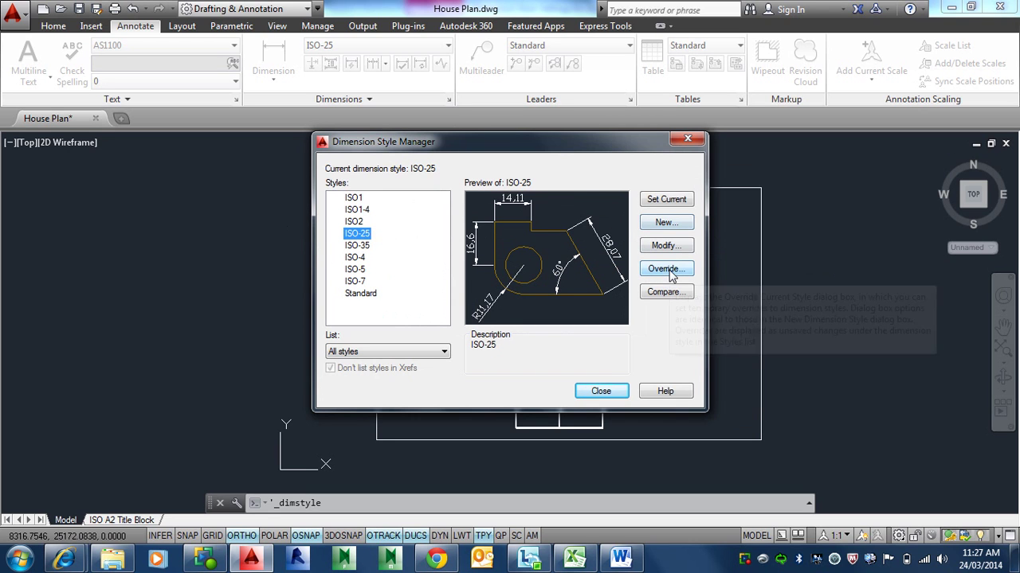
Create a new dimension style named AS1100 from ISO-25, marked Annotative.
{"action": "left_click", "coordinate": [664, 223]}
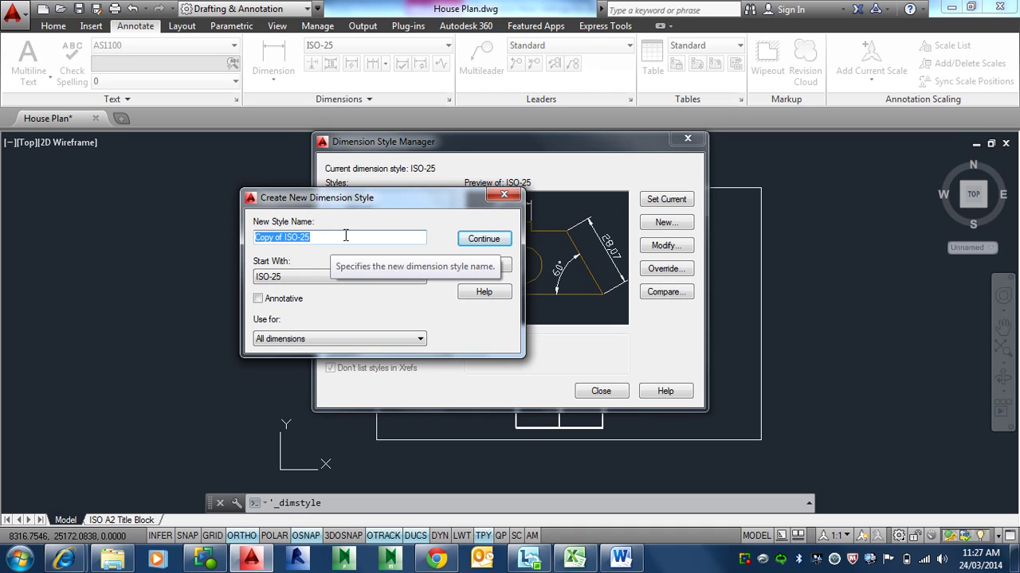
{"action": "type", "text": "AS1"}
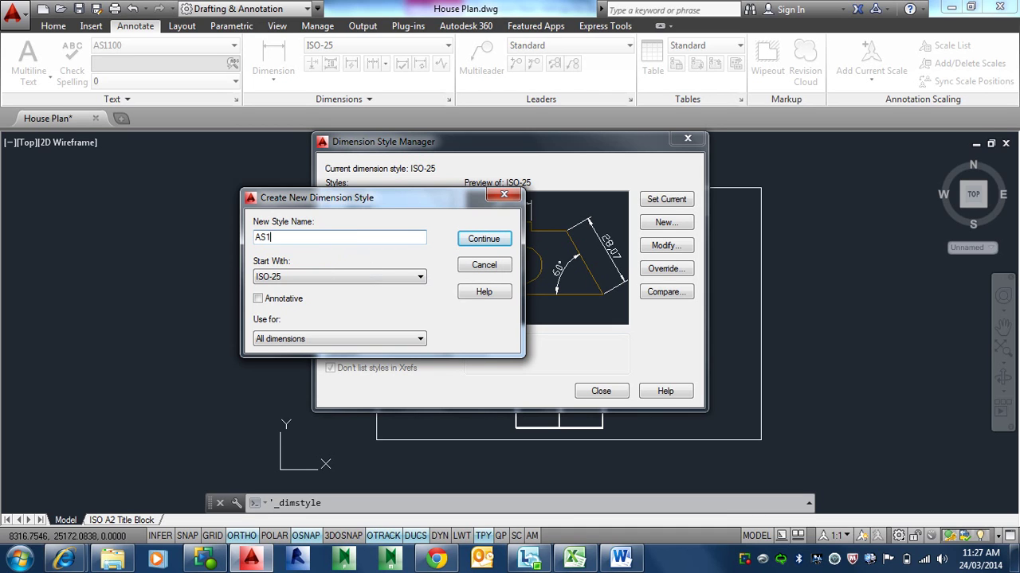
{"action": "type", "text": "100"}
{"action": "left_click", "coordinate": [258, 298]}
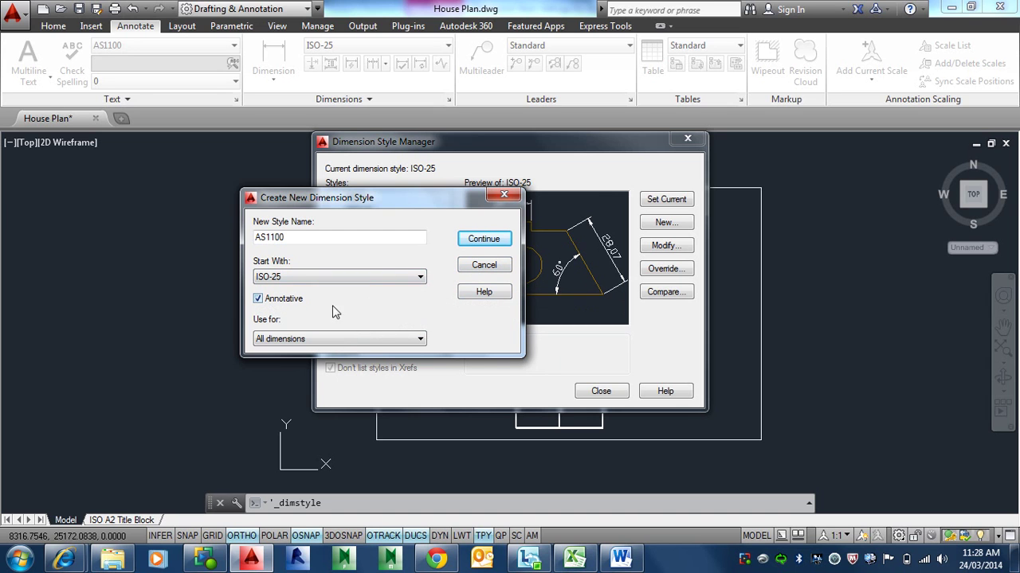
Continue to the AS1100 settings and set extension line offset from origin to 1.
{"action": "left_click", "coordinate": [483, 240]}
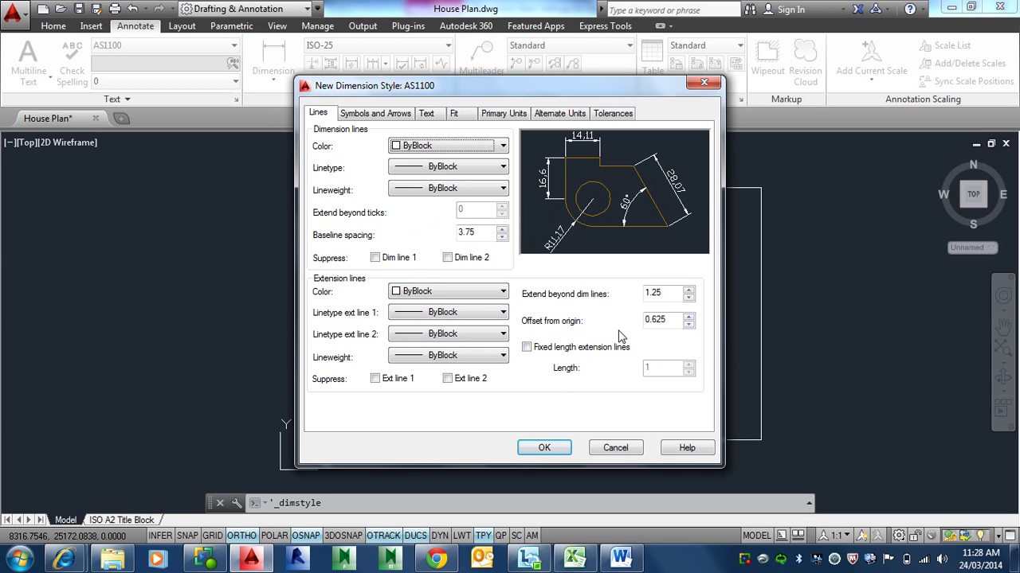
{"action": "double_click", "coordinate": [665, 320]}
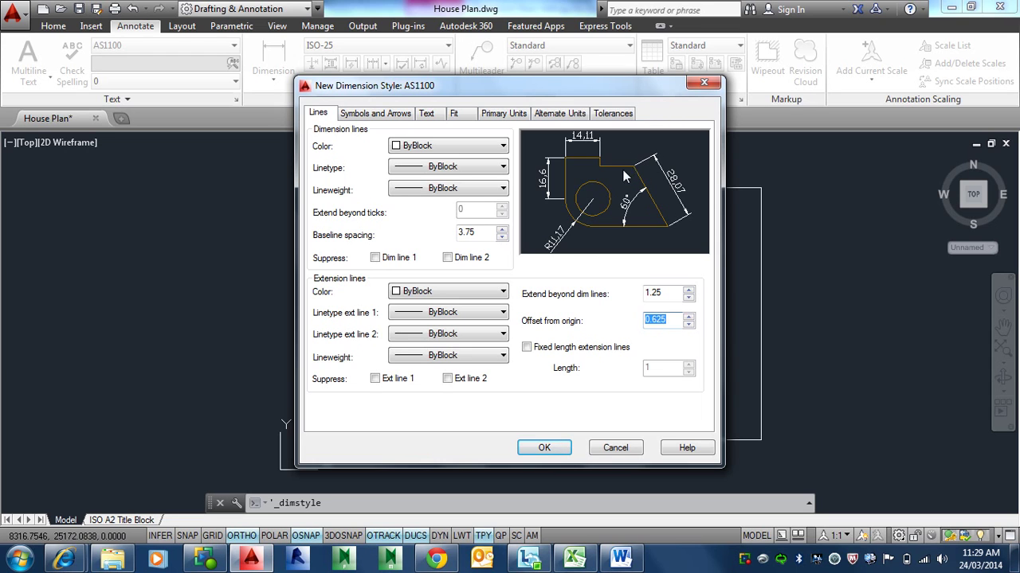
{"action": "type", "text": "1"}
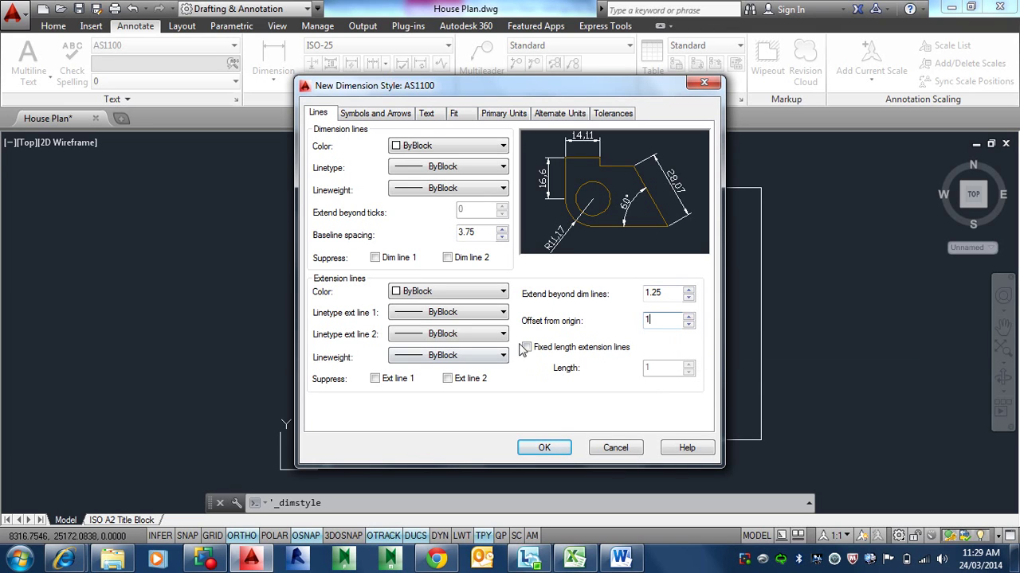
Set the AS1100 arrow size to 3 on the Symbols and Arrows tab.
{"action": "left_click", "coordinate": [387, 114]}
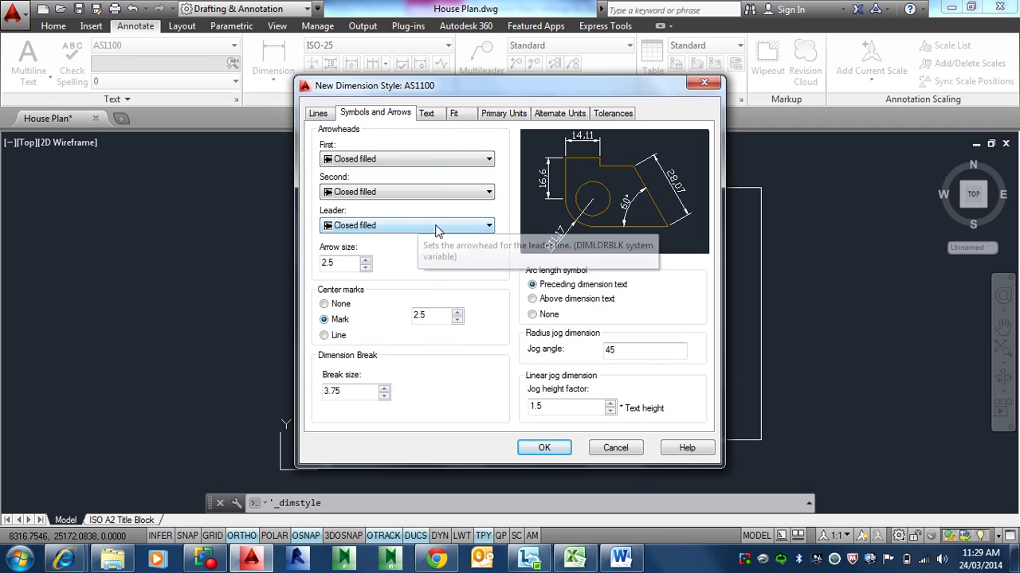
{"action": "double_click", "coordinate": [333, 263]}
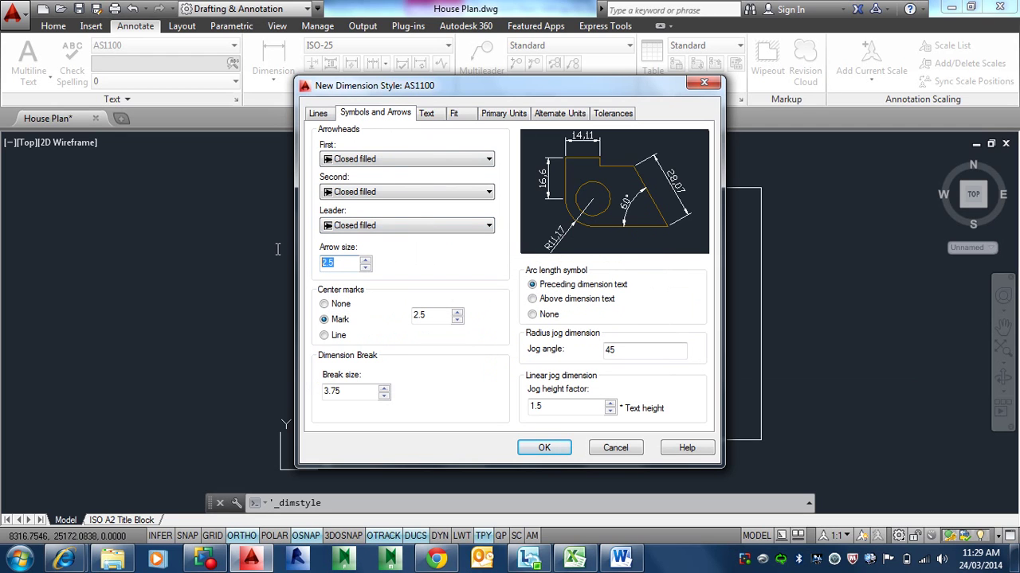
{"action": "type", "text": "3"}
{"action": "left_click", "coordinate": [428, 115]}
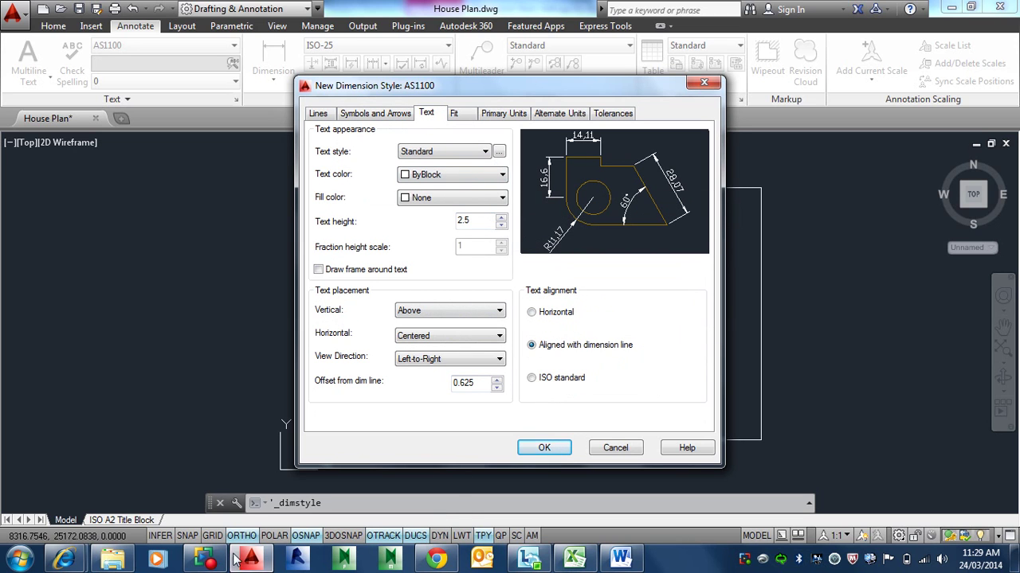
Scroll the Word reference document to the AS1100 Lines tab screenshot.
{"action": "left_click", "coordinate": [620, 558]}
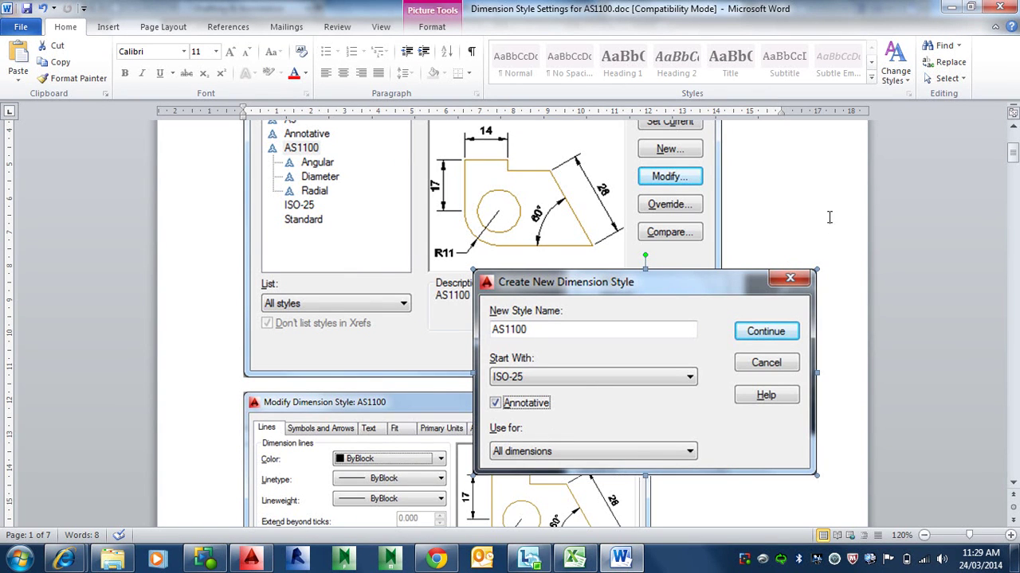
{"action": "scroll", "coordinate": [804, 239], "scroll_direction": "down", "scroll_amount": 3}
{"action": "scroll", "coordinate": [741, 248], "scroll_direction": "up", "scroll_amount": 5}
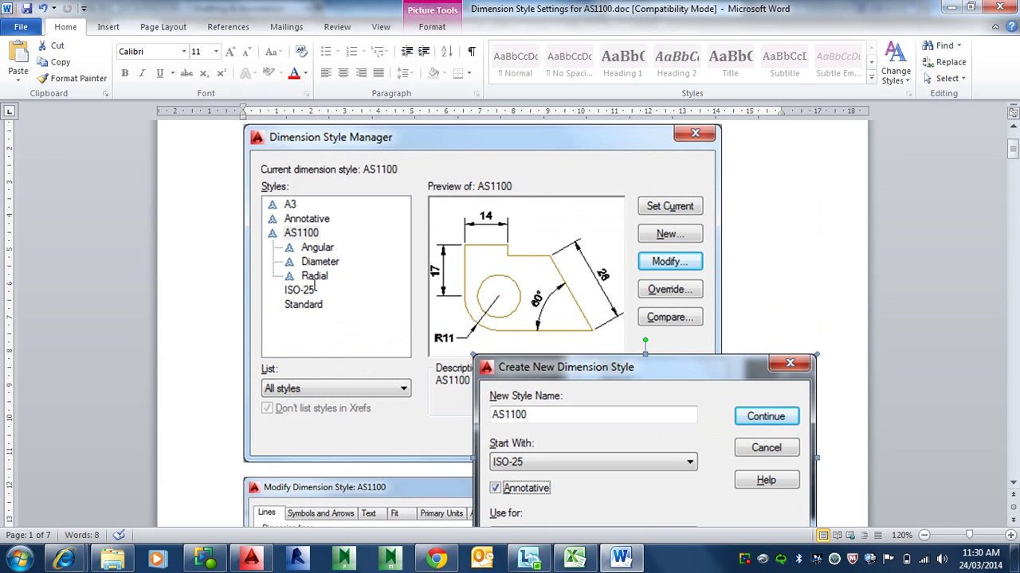
{"action": "scroll", "coordinate": [315, 276], "scroll_direction": "down", "scroll_amount": 8}
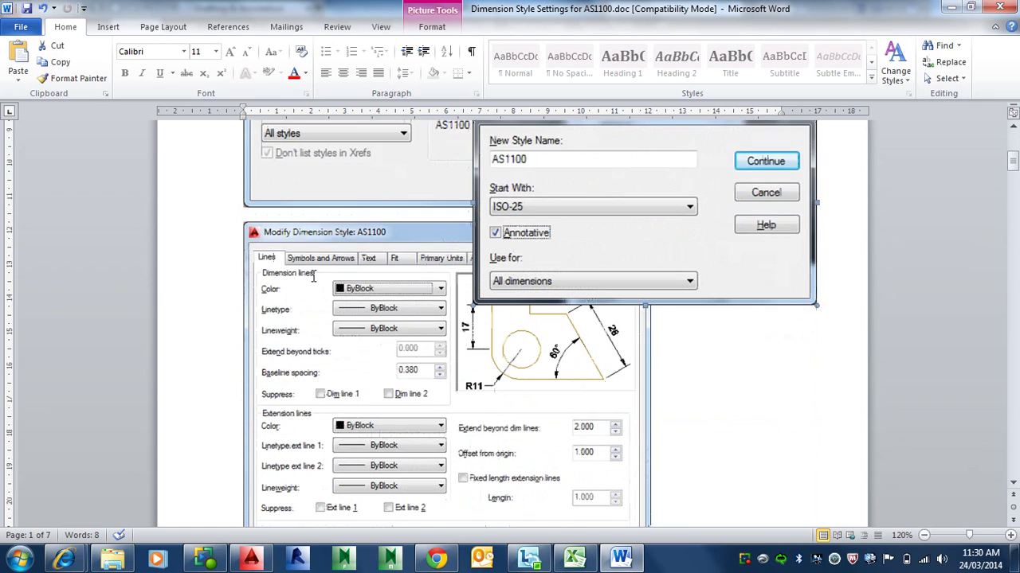
{"action": "scroll", "coordinate": [315, 276], "scroll_direction": "down", "scroll_amount": 2}
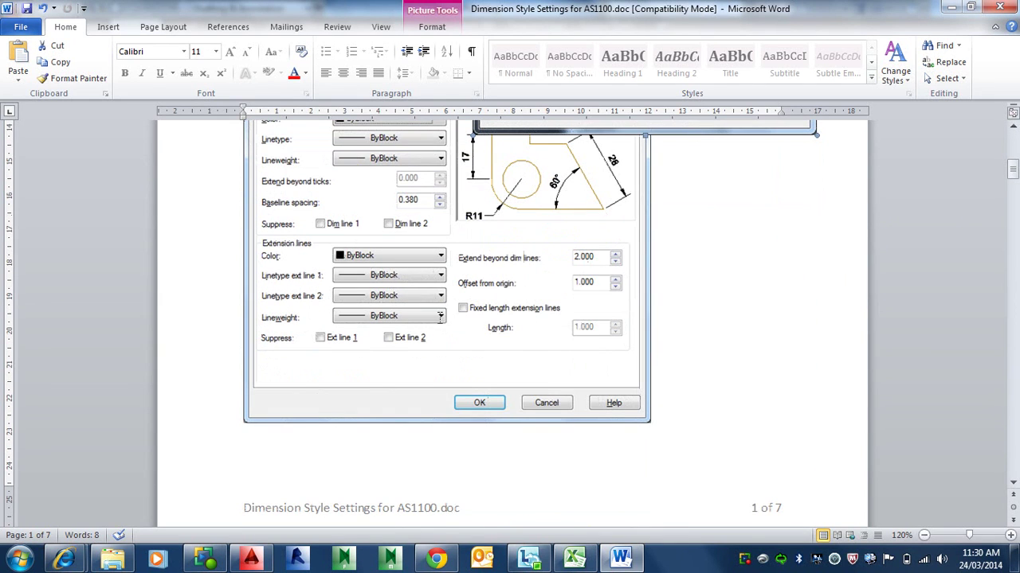
{"action": "scroll", "coordinate": [470, 327], "scroll_direction": "up", "scroll_amount": 2}
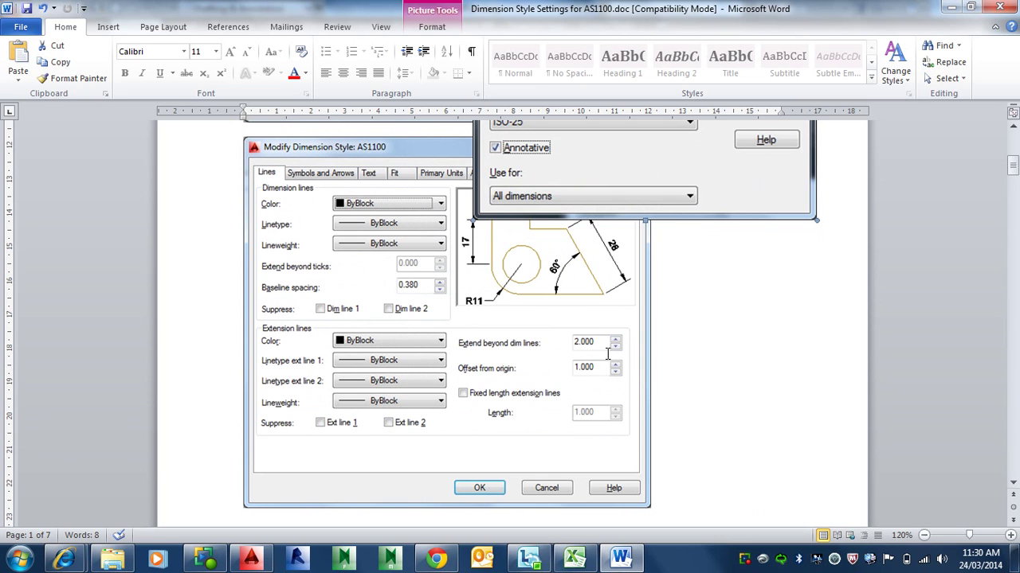
Set AS1100 extension lines to extend 2 beyond dimension lines.
{"action": "left_click", "coordinate": [268, 555]}
{"action": "left_click", "coordinate": [320, 115]}
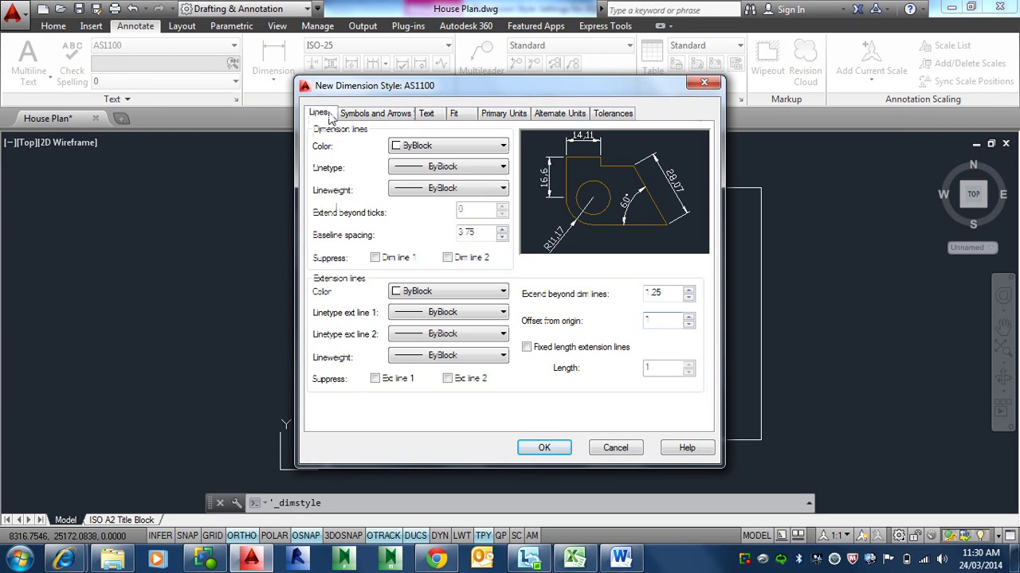
{"action": "double_click", "coordinate": [653, 293]}
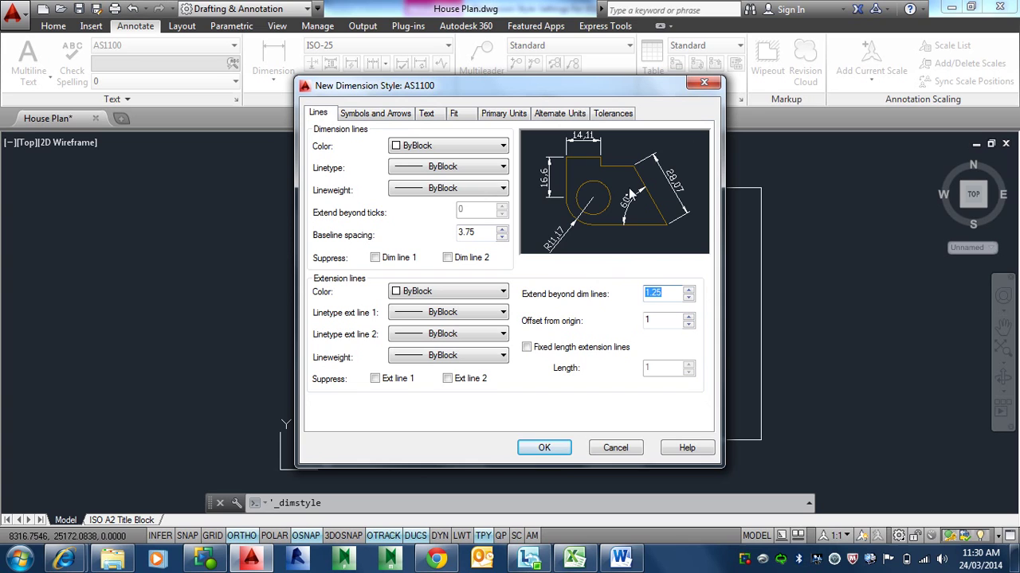
{"action": "type", "text": "2"}
{"action": "key", "text": "Tab"}
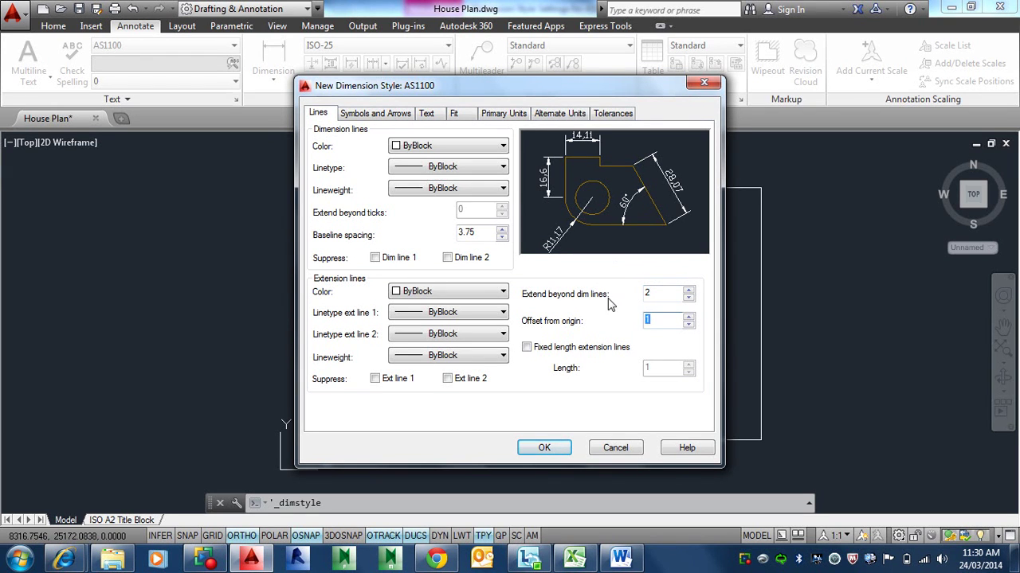
{"action": "key", "text": "Tab"}
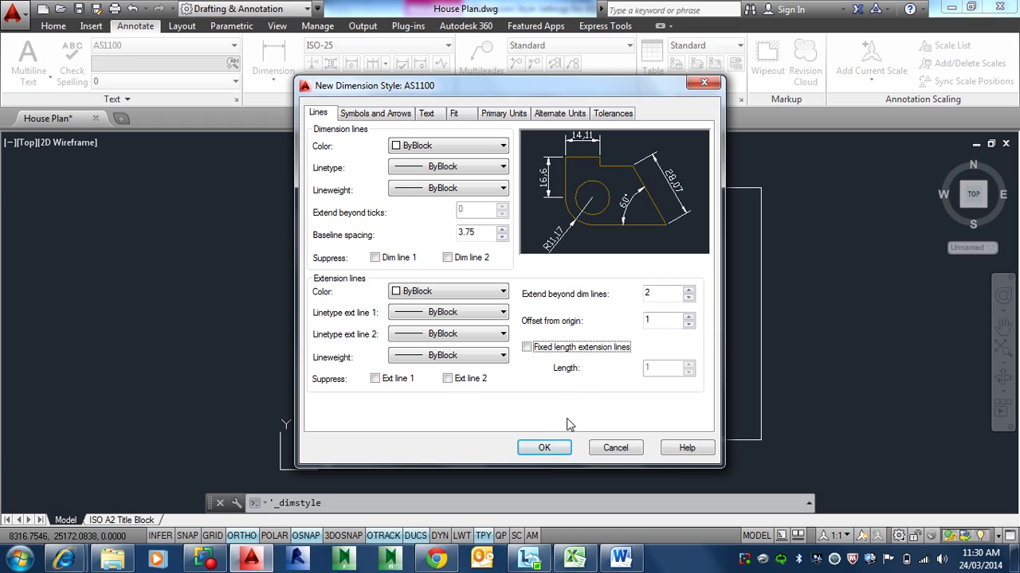
{"action": "key", "text": "alt+Tab"}
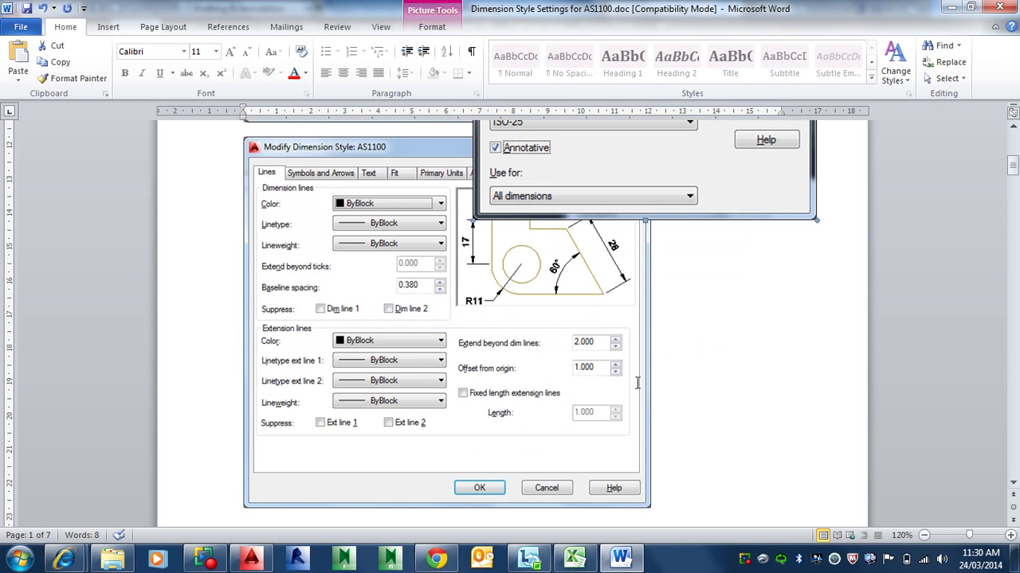
Scroll the Word reference down to the Fit tab screenshot.
{"action": "left_click", "coordinate": [712, 355]}
{"action": "scroll", "coordinate": [712, 355], "scroll_direction": "down", "scroll_amount": 10}
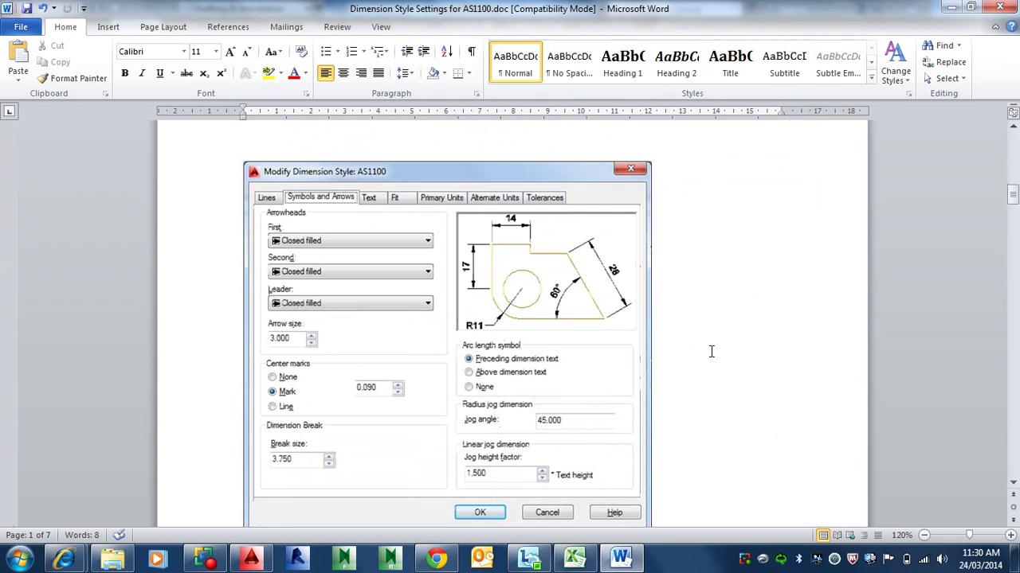
{"action": "scroll", "coordinate": [710, 351], "scroll_direction": "down", "scroll_amount": 2}
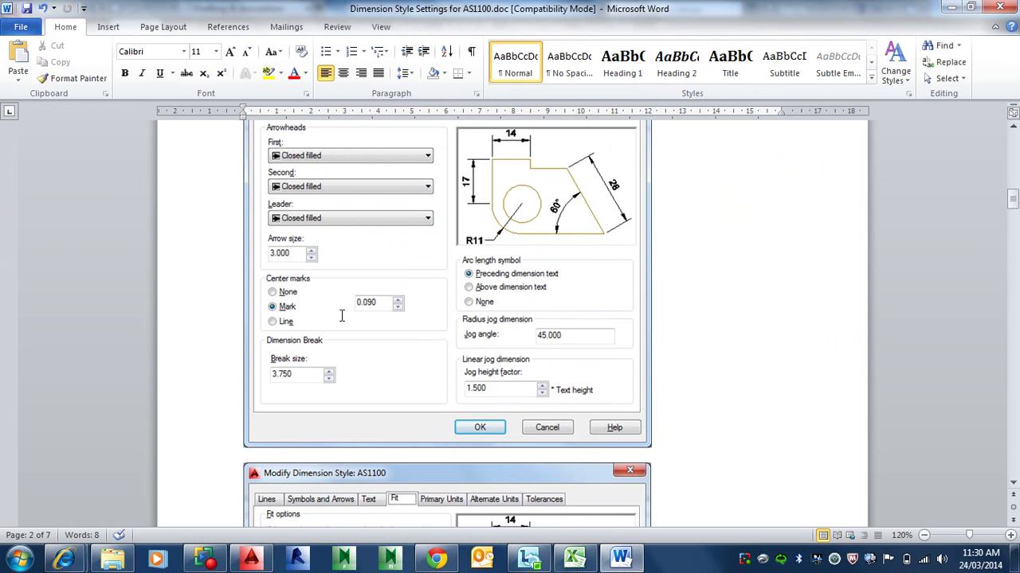
{"action": "scroll", "coordinate": [408, 346], "scroll_direction": "down", "scroll_amount": 1}
{"action": "scroll", "coordinate": [408, 346], "scroll_direction": "down", "scroll_amount": 6}
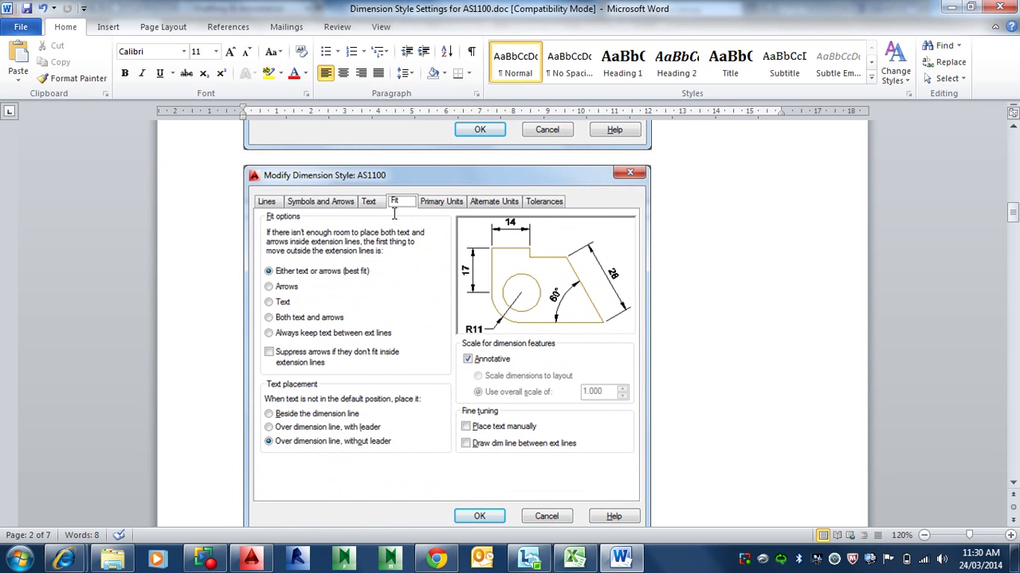
Set AS1100 fit text placement to Over dimension line, without leader.
{"action": "left_click", "coordinate": [250, 558]}
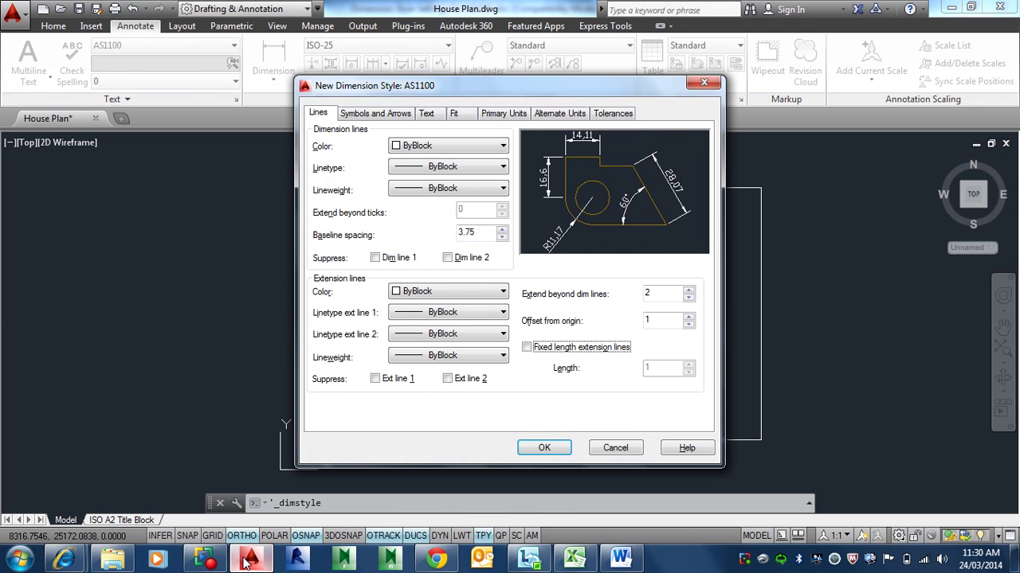
{"action": "left_click", "coordinate": [453, 113]}
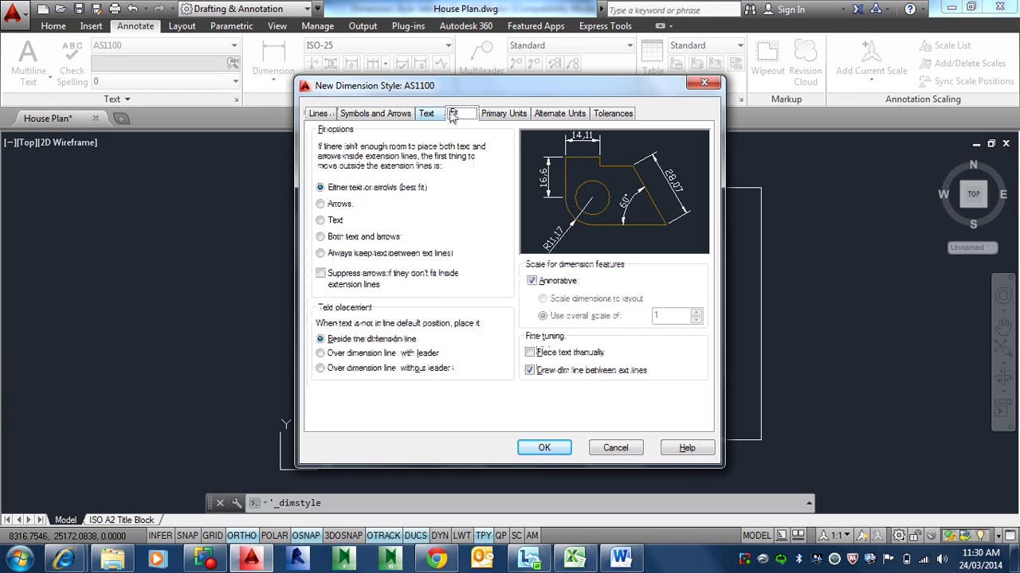
{"action": "left_click", "coordinate": [321, 368]}
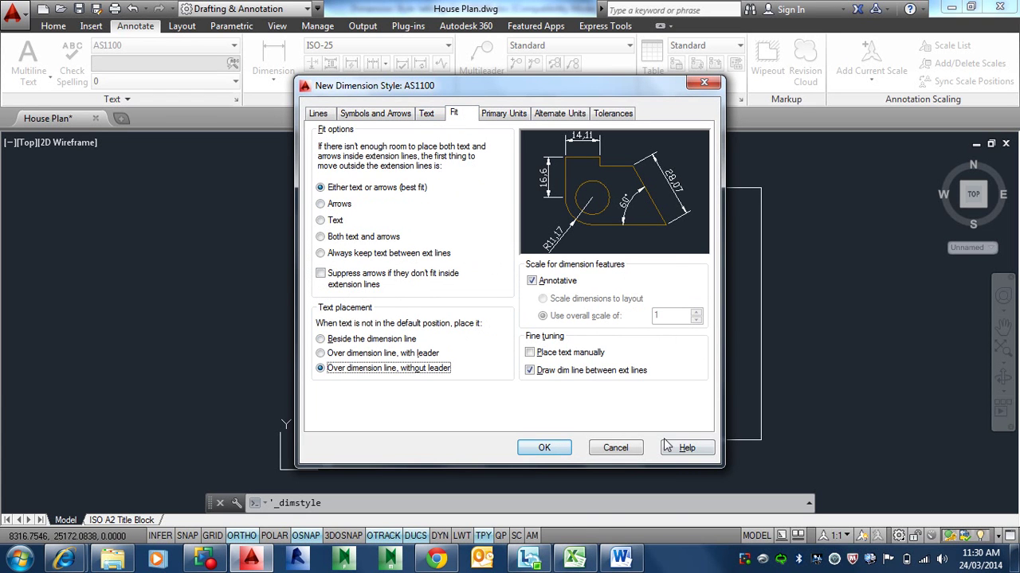
Review the AS1100 Text tab settings in the Word reference document.
{"action": "key", "text": "alt+Tab"}
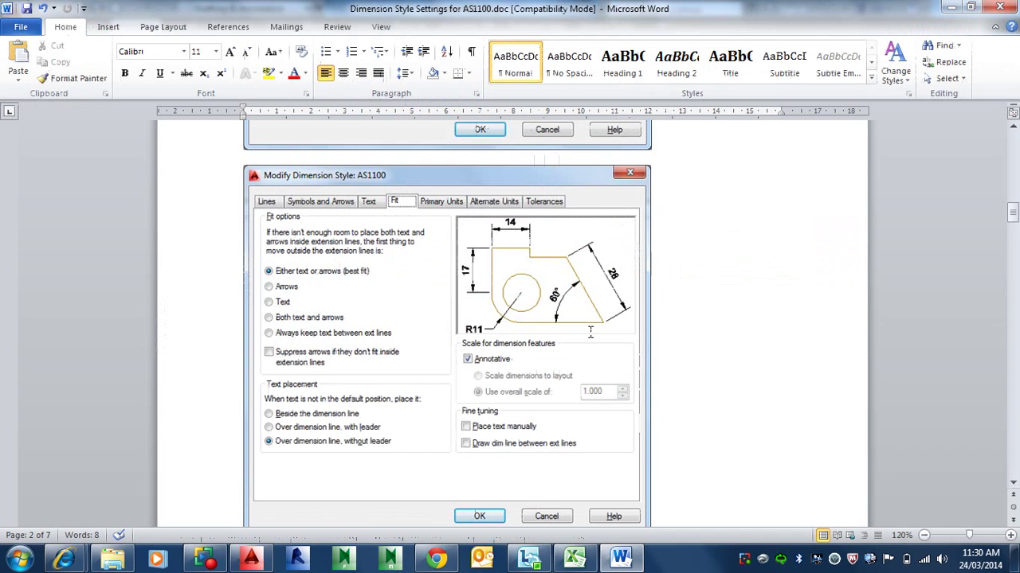
{"action": "scroll", "coordinate": [590, 332], "scroll_direction": "down", "scroll_amount": 3}
{"action": "scroll", "coordinate": [590, 331], "scroll_direction": "down", "scroll_amount": 10}
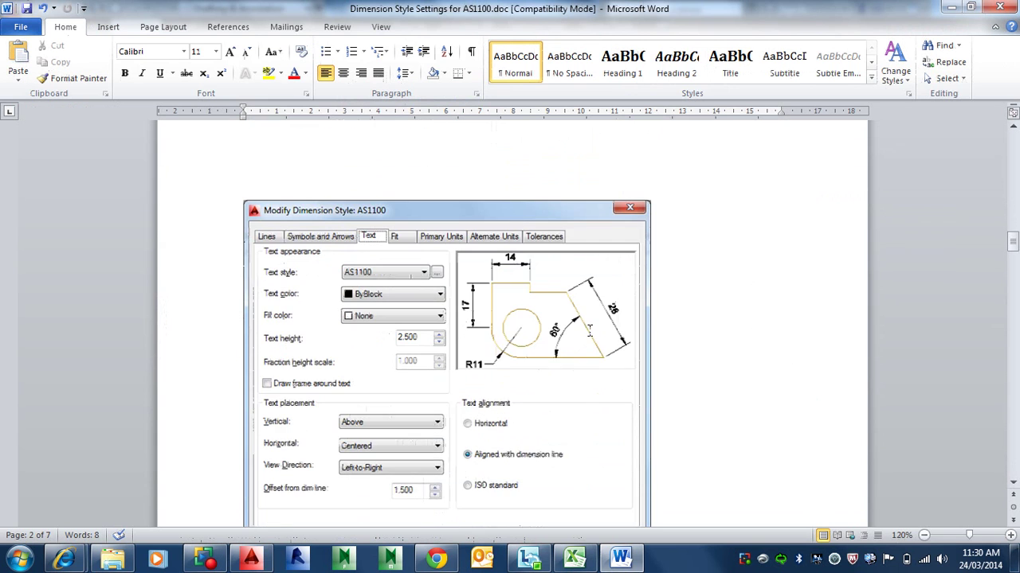
{"action": "scroll", "coordinate": [591, 331], "scroll_direction": "down", "scroll_amount": 1}
{"action": "scroll", "coordinate": [585, 337], "scroll_direction": "down", "scroll_amount": 1}
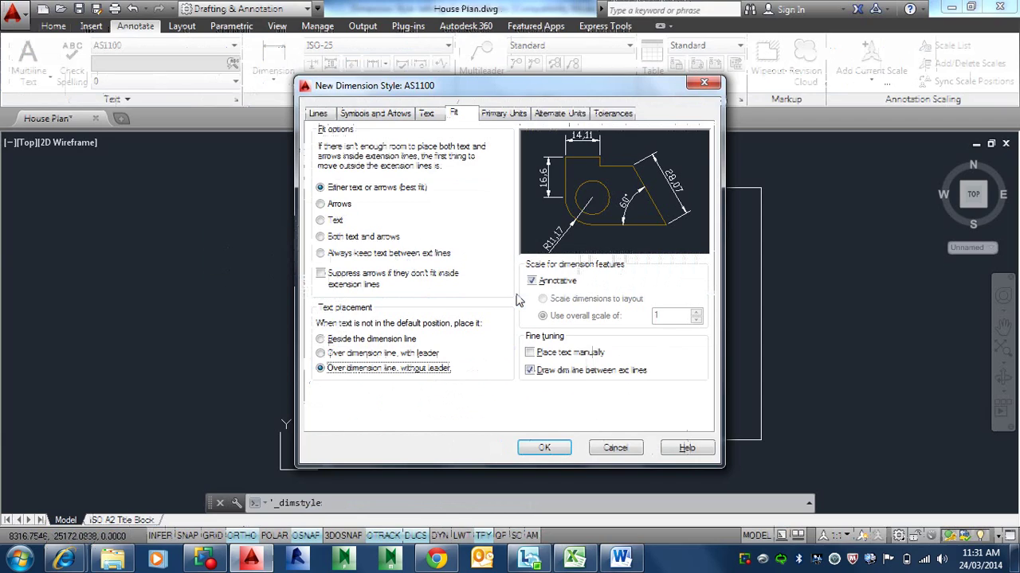
{"action": "key", "text": "alt+Tab"}
Open the Text Style dialog from the AS1100 dimension style's Text tab.
{"action": "left_click", "coordinate": [426, 114]}
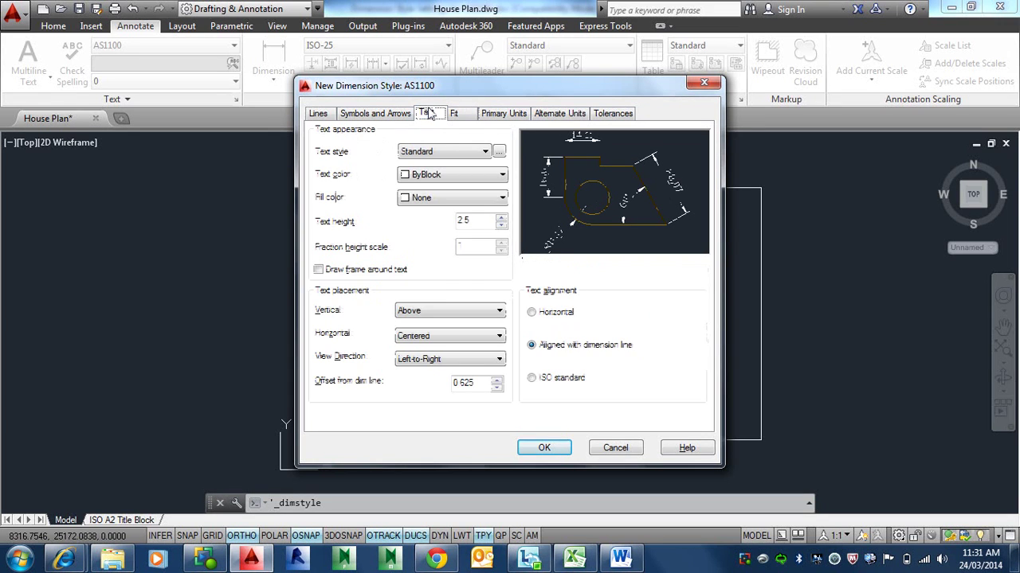
{"action": "double_click", "coordinate": [462, 219]}
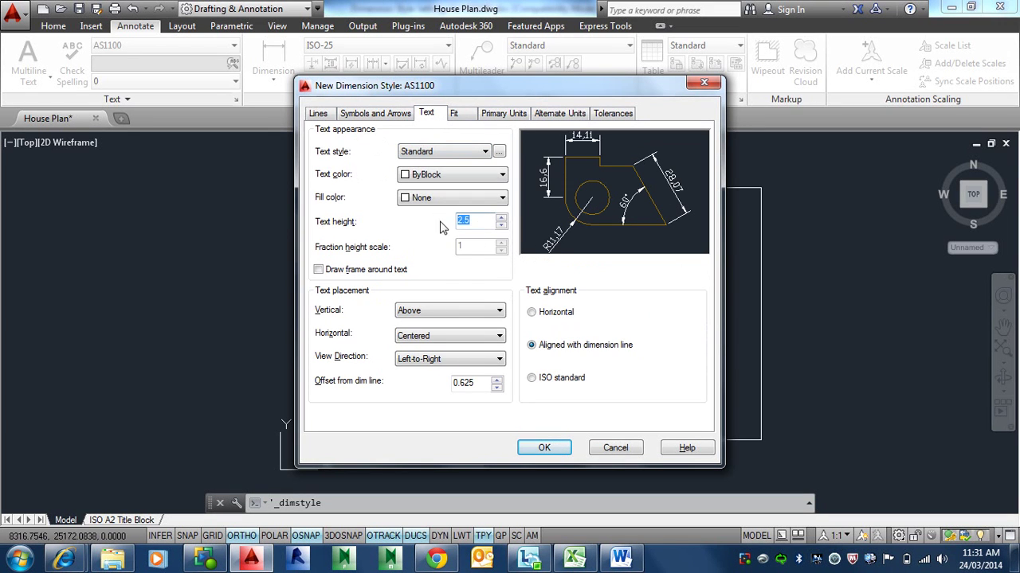
{"action": "left_click", "coordinate": [499, 151]}
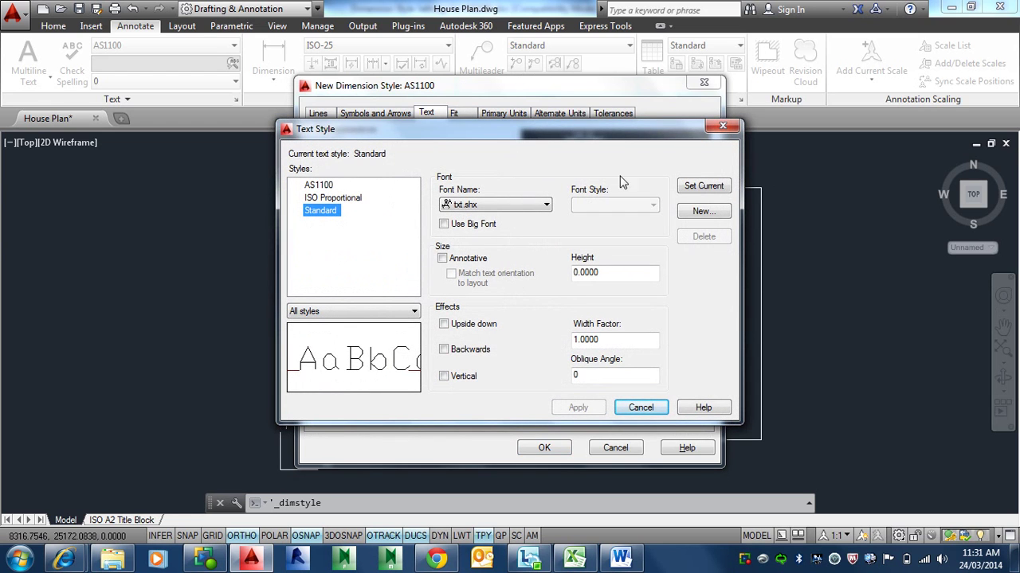
{"action": "left_click", "coordinate": [733, 132]}
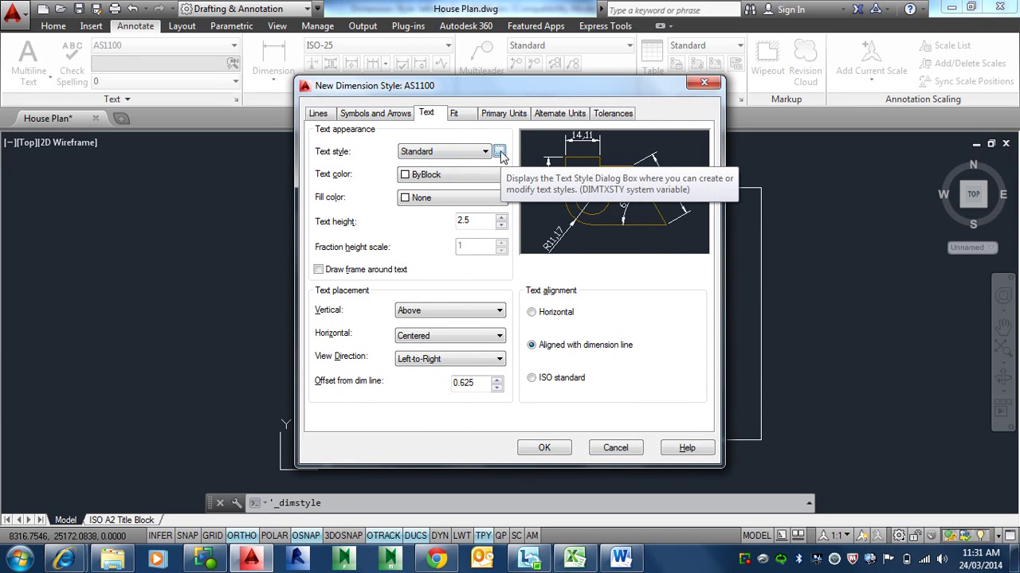
{"action": "left_click", "coordinate": [499, 152]}
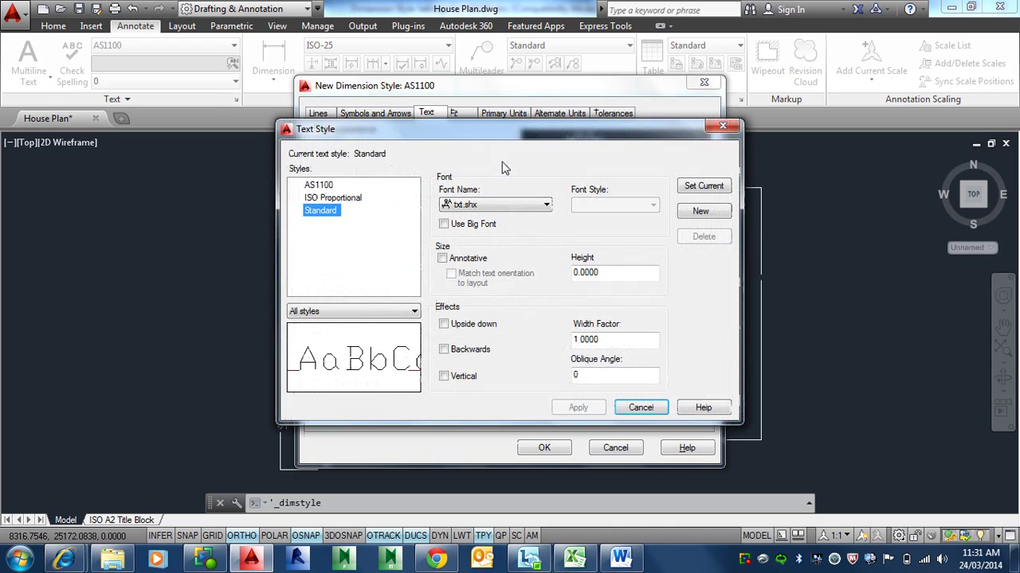
Try creating an AS1100 text style, cancelling because the name already exists.
{"action": "left_click", "coordinate": [701, 211]}
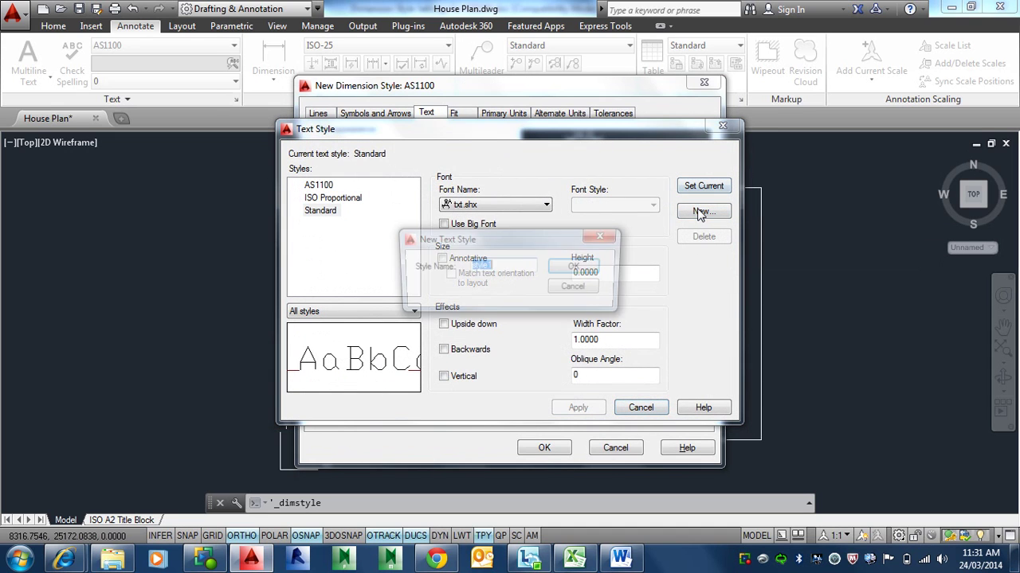
{"action": "type", "text": "AS"}
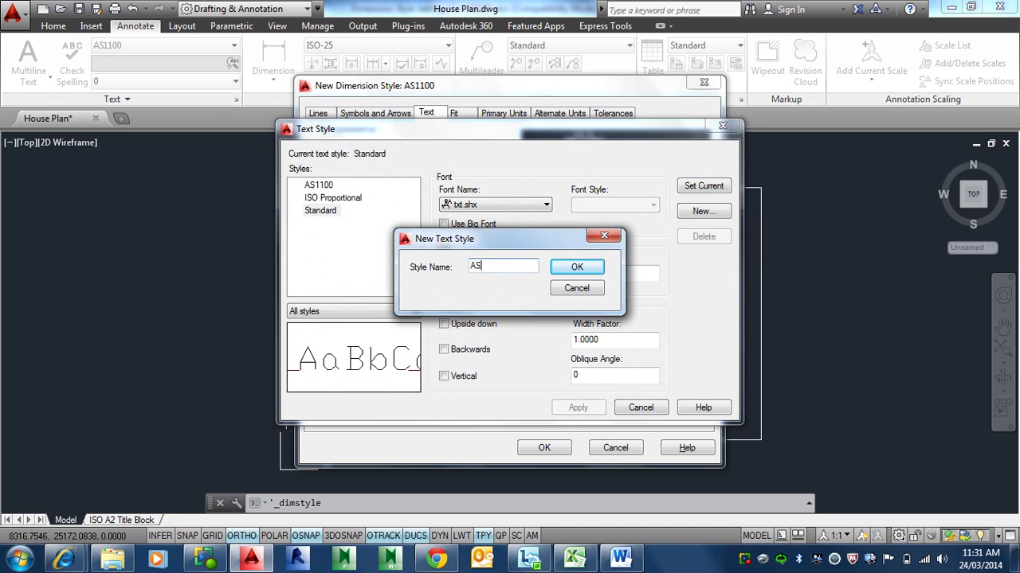
{"action": "type", "text": "1100"}
{"action": "left_click", "coordinate": [576, 268]}
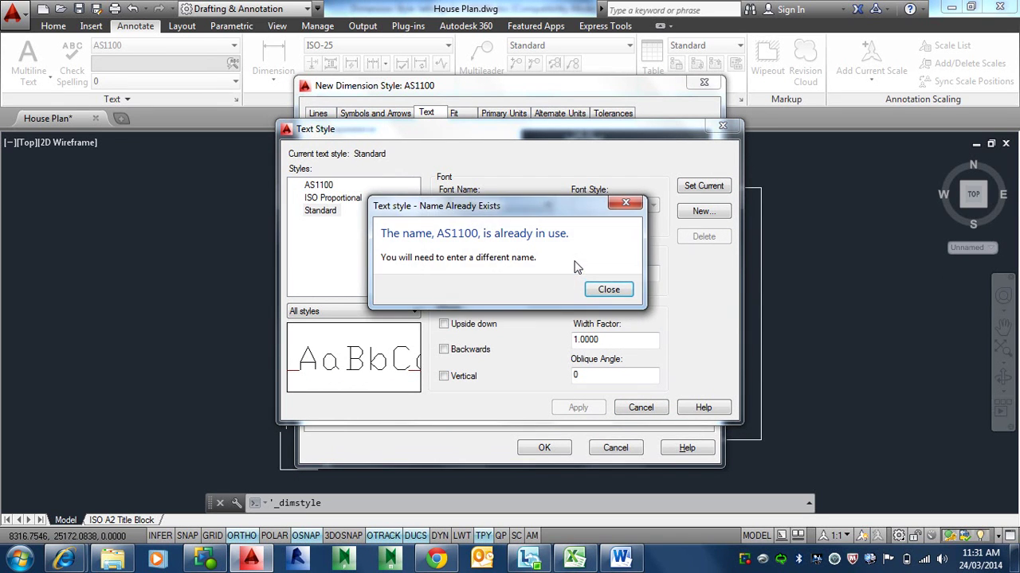
{"action": "left_click", "coordinate": [603, 293]}
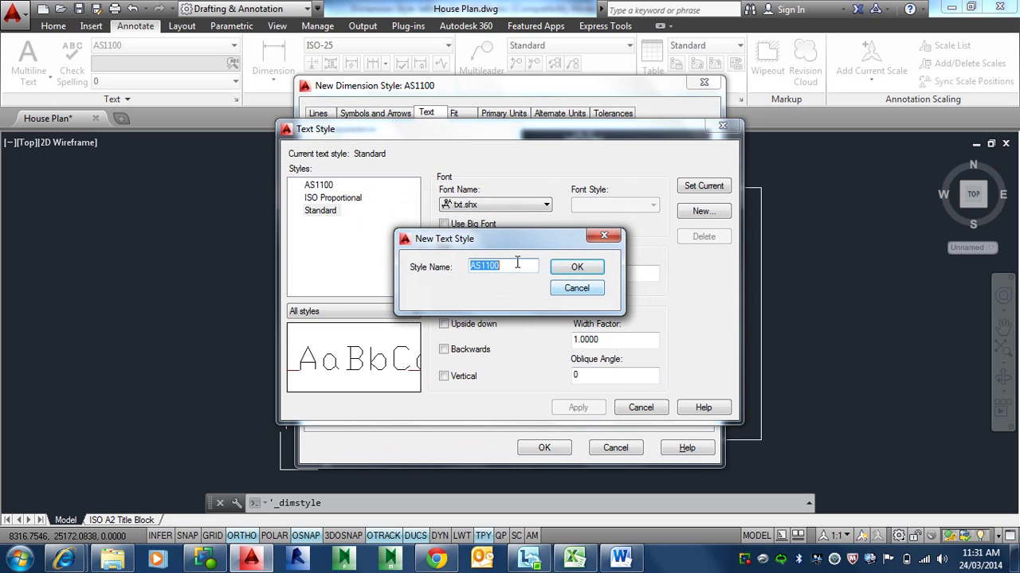
{"action": "left_click", "coordinate": [577, 288]}
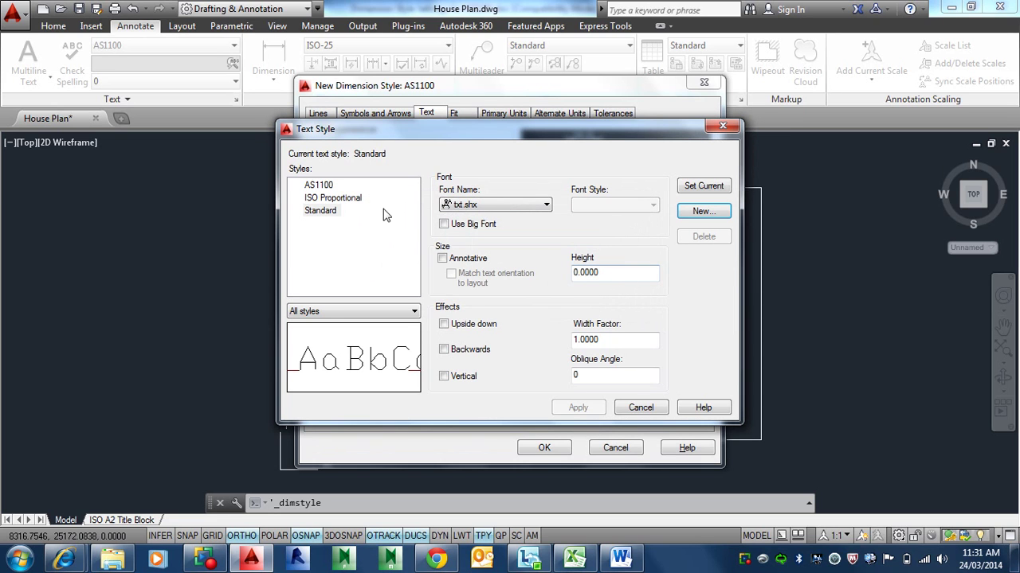
Make the existing AS1100 text style current with the Arial font.
{"action": "double_click", "coordinate": [334, 186]}
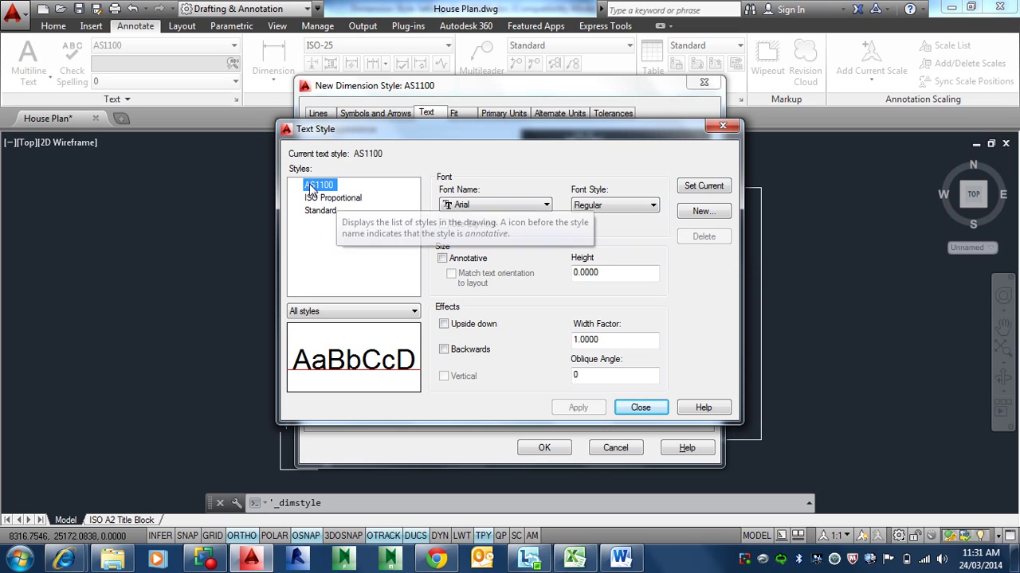
{"action": "left_click", "coordinate": [504, 206]}
{"action": "scroll", "coordinate": [494, 350], "scroll_direction": "up", "scroll_amount": 1}
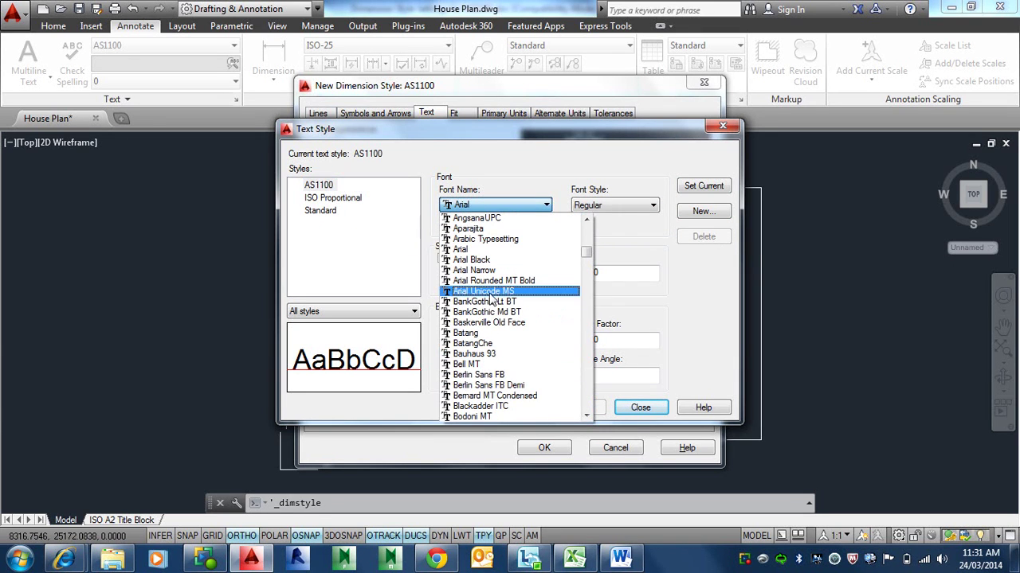
{"action": "left_click", "coordinate": [488, 251]}
{"action": "double_click", "coordinate": [597, 273]}
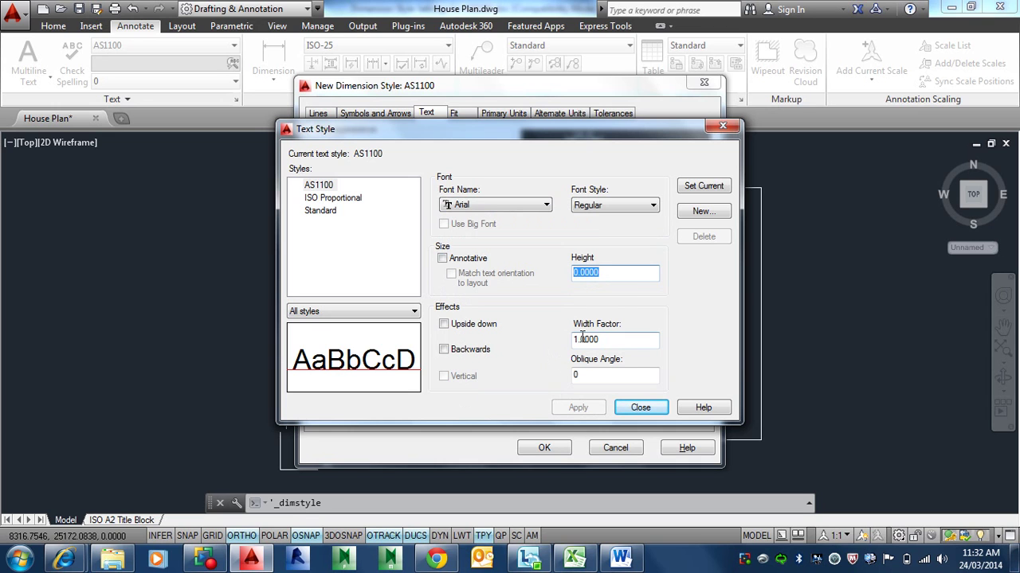
Close the Text Style dialog and choose AS1100 as the dimension text style.
{"action": "left_click", "coordinate": [638, 407]}
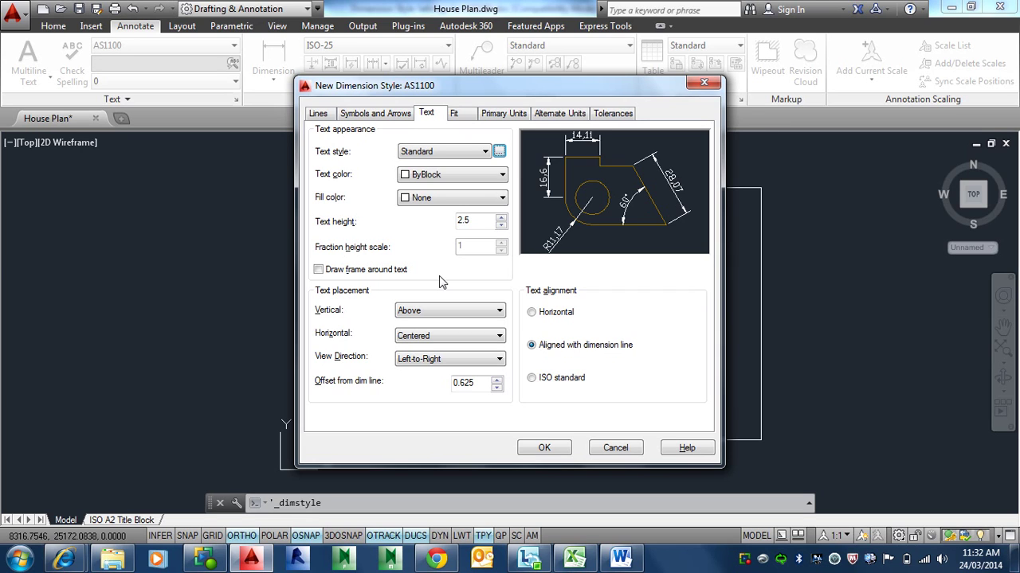
{"action": "left_click", "coordinate": [500, 151]}
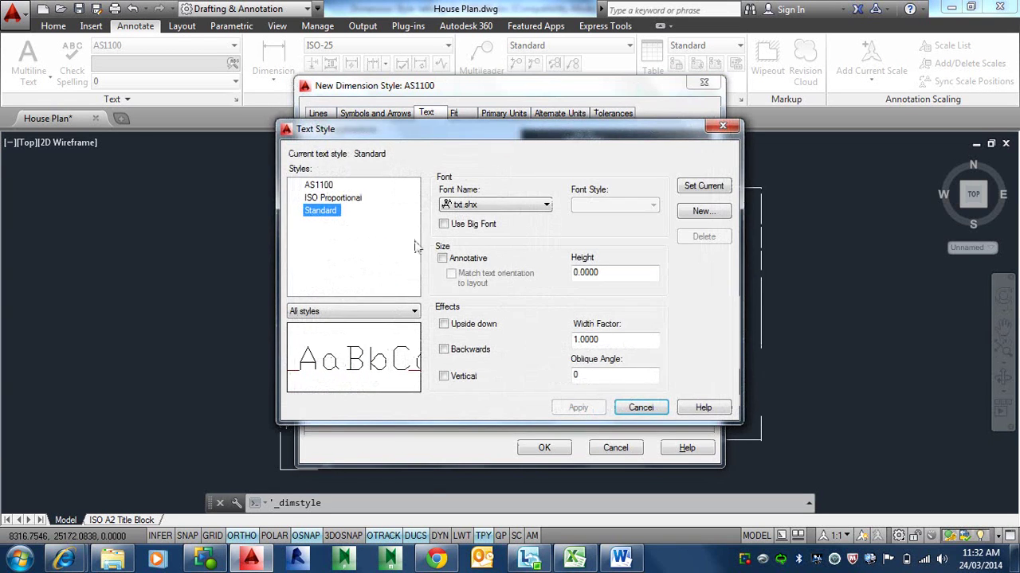
{"action": "key", "text": "Escape"}
{"action": "left_click", "coordinate": [485, 151]}
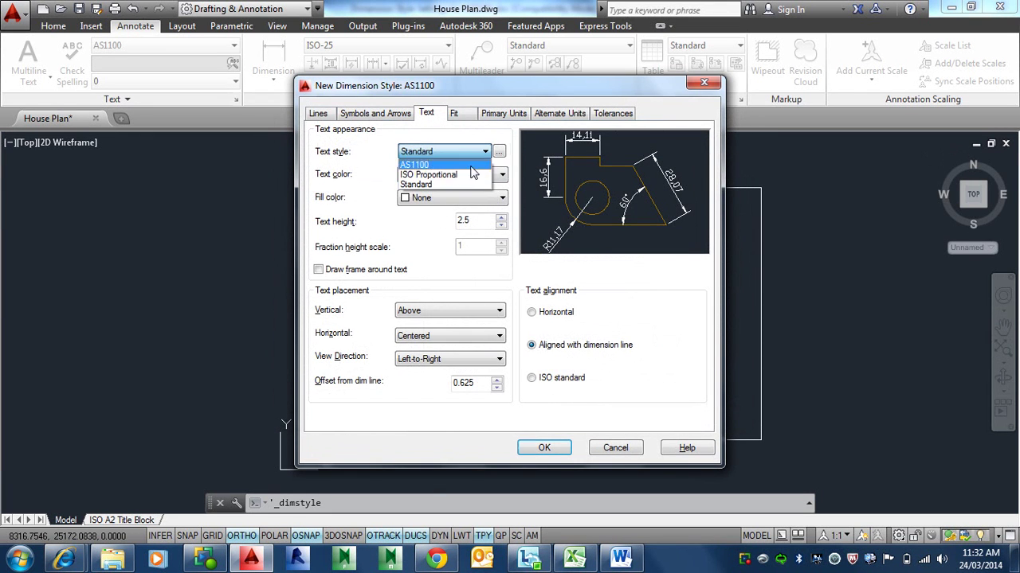
{"action": "left_click", "coordinate": [460, 165]}
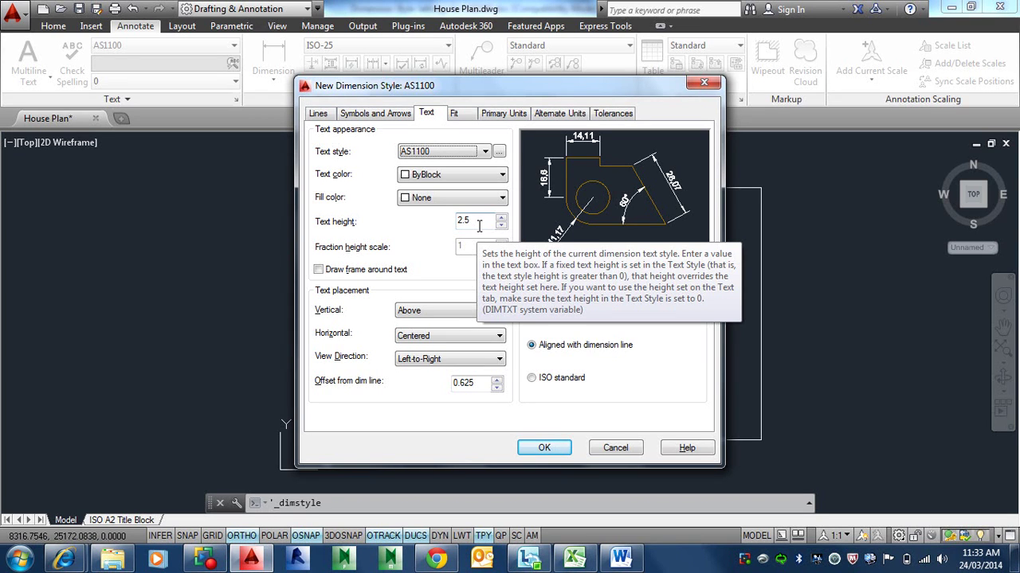
Edit the AS1100 dimension style's Text height field.
{"action": "left_click_drag", "start_coordinate": [479, 220], "coordinate": [456, 221]}
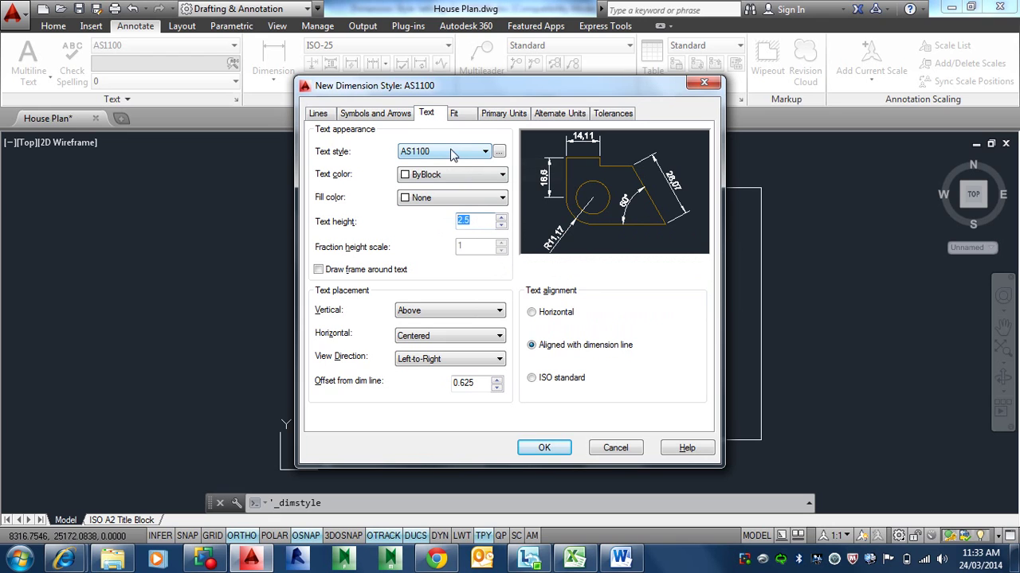
{"action": "type", "text": "3"}
{"action": "type", "text": "2"}
Tick Annotative for the AS1100 Arial text style and apply the change.
{"action": "left_click", "coordinate": [499, 151]}
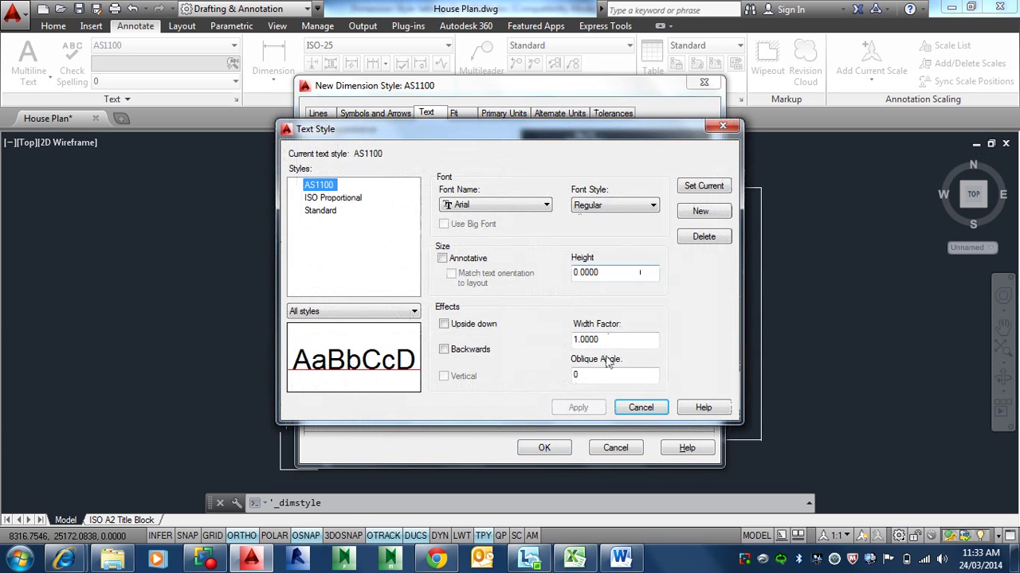
{"action": "double_click", "coordinate": [573, 271]}
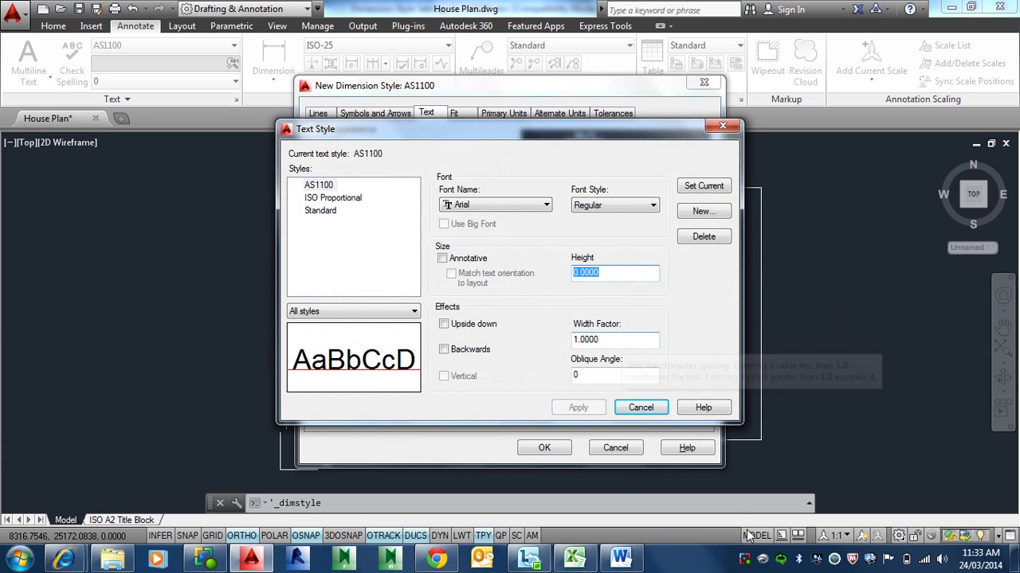
{"action": "left_click", "coordinate": [641, 408]}
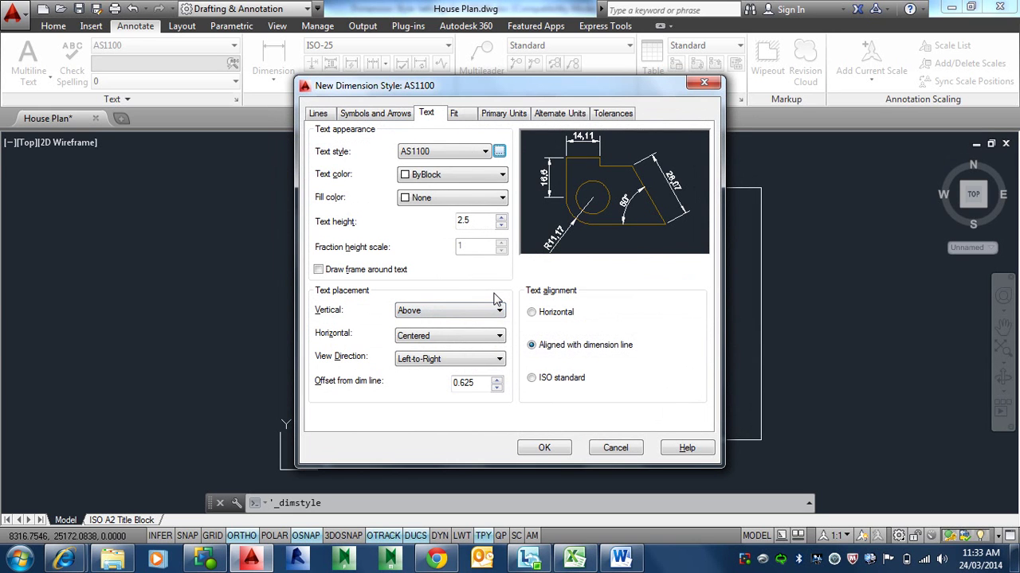
{"action": "left_click", "coordinate": [499, 152]}
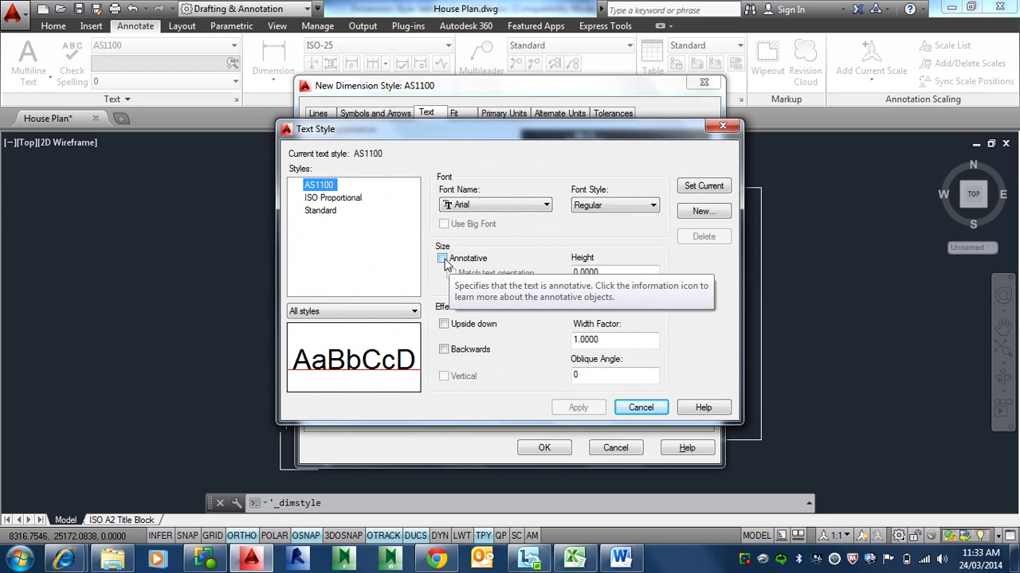
{"action": "left_click", "coordinate": [443, 259]}
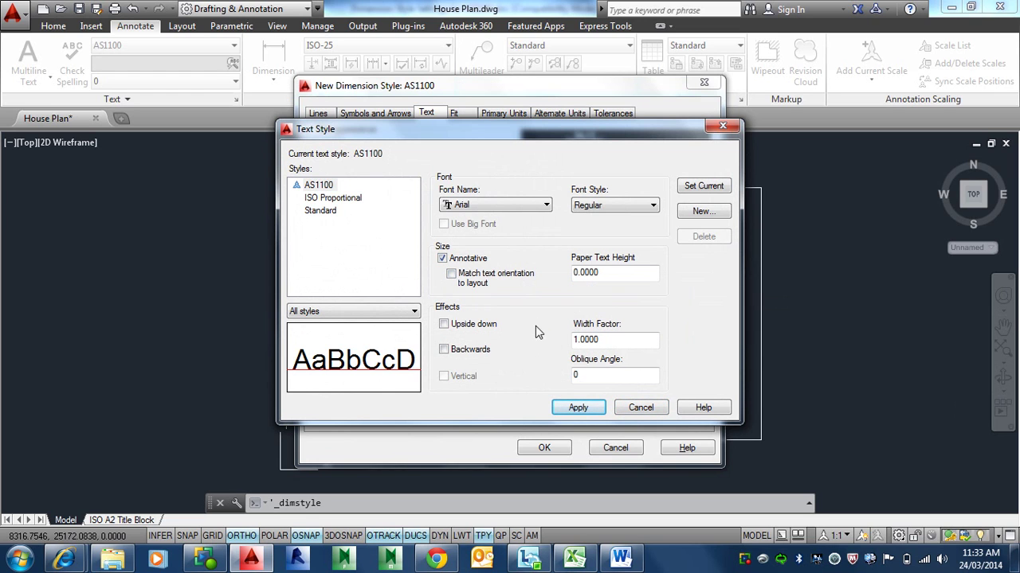
{"action": "left_click", "coordinate": [579, 410]}
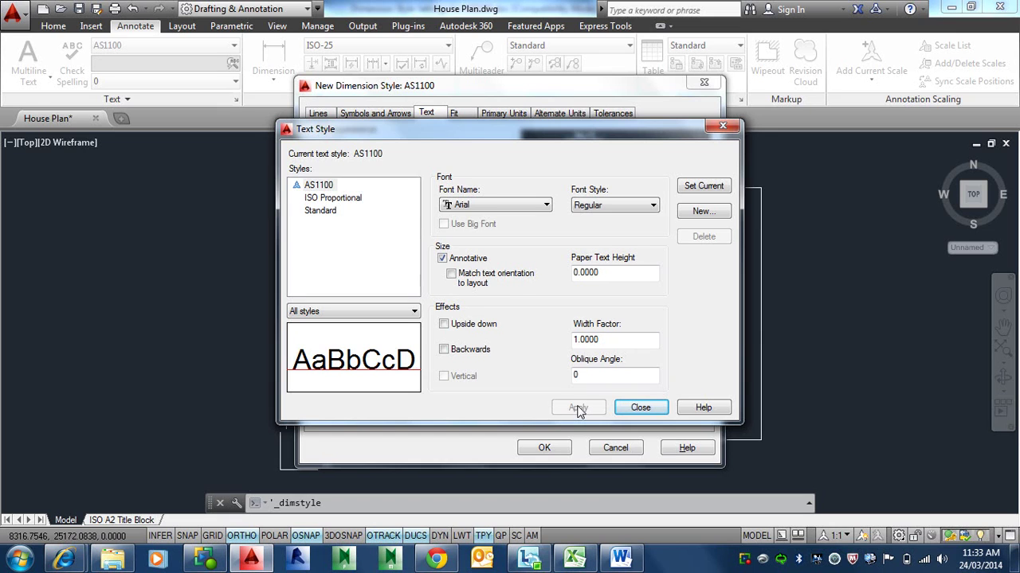
{"action": "left_click", "coordinate": [642, 410]}
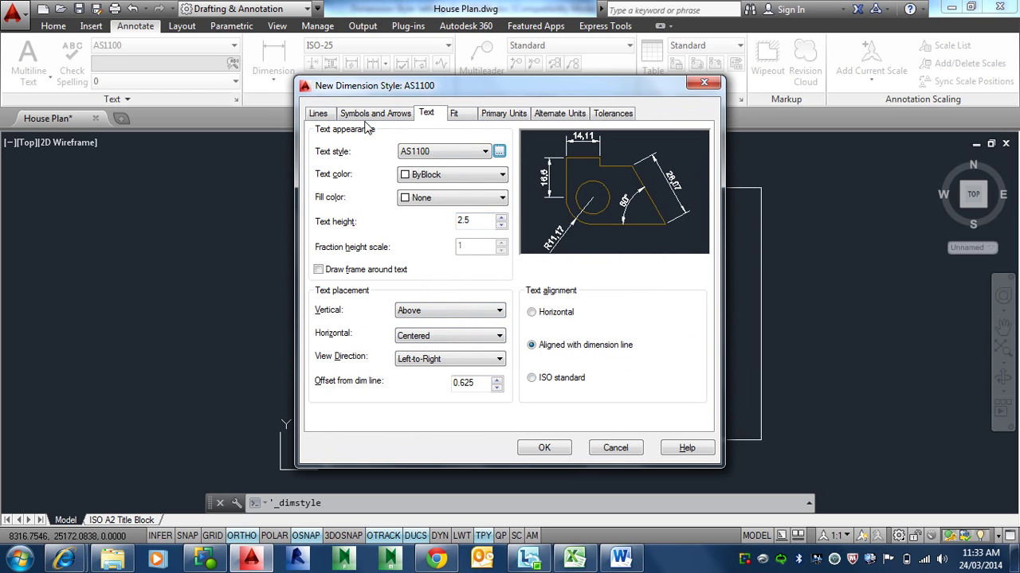
Compare AS1100's Primary Units page with the Word reference, then return to AutoCAD.
{"action": "left_click", "coordinate": [492, 117]}
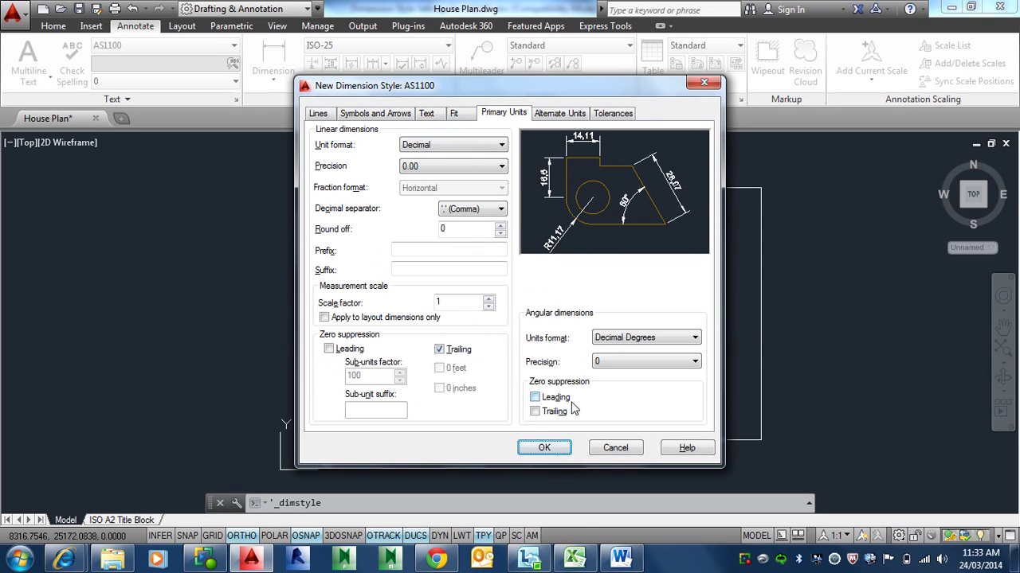
{"action": "left_click", "coordinate": [621, 558]}
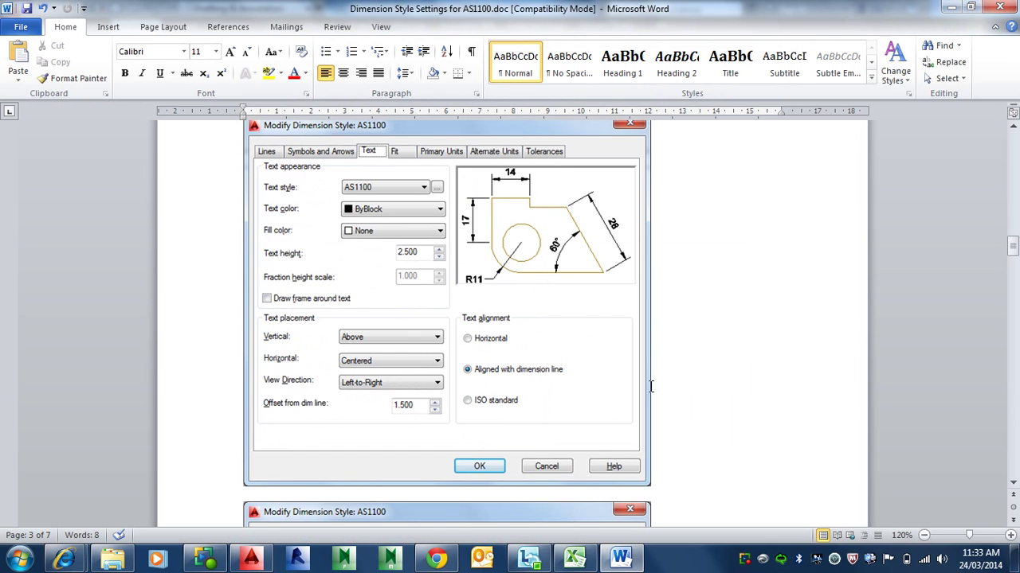
{"action": "scroll", "coordinate": [661, 379], "scroll_direction": "down", "scroll_amount": 3}
{"action": "scroll", "coordinate": [673, 366], "scroll_direction": "down", "scroll_amount": 3}
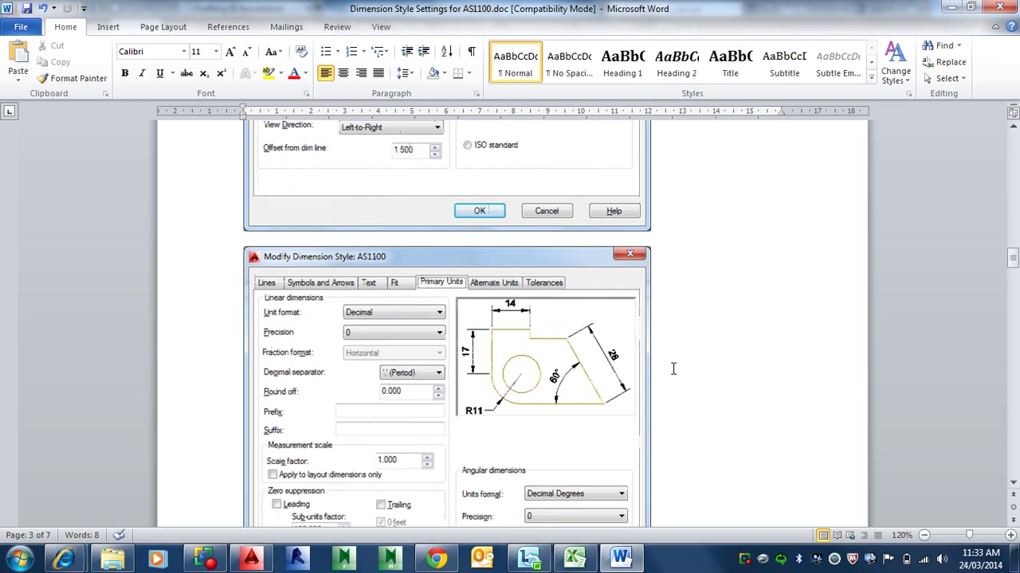
{"action": "scroll", "coordinate": [674, 366], "scroll_direction": "down", "scroll_amount": 1}
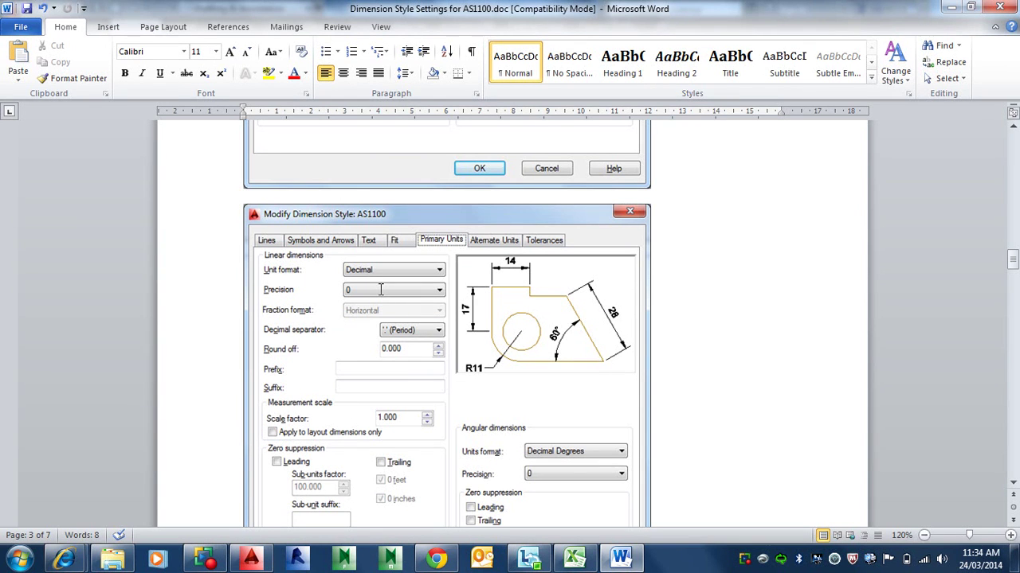
{"action": "scroll", "coordinate": [500, 452], "scroll_direction": "down", "scroll_amount": 1}
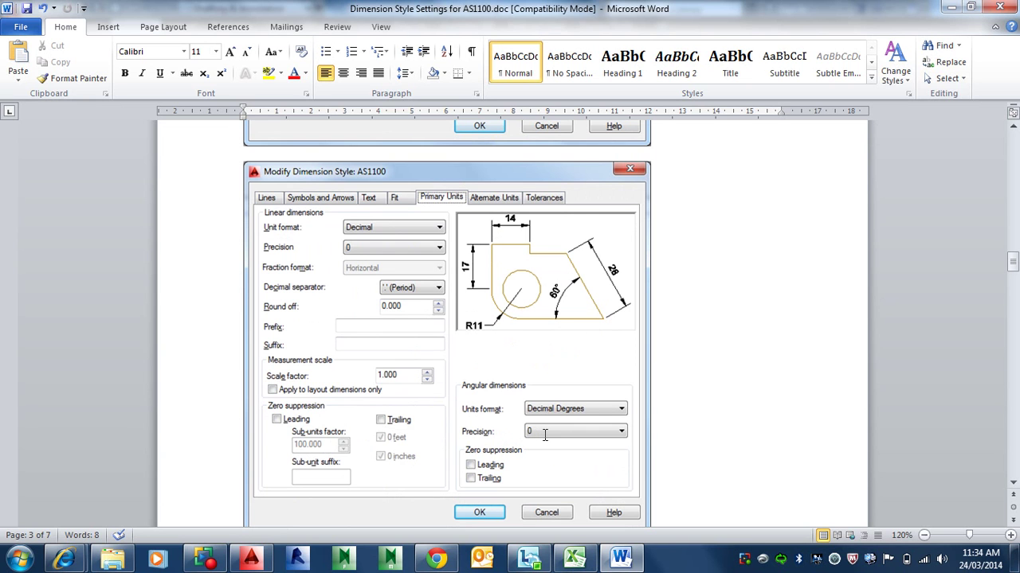
{"action": "key", "text": "alt+Tab"}
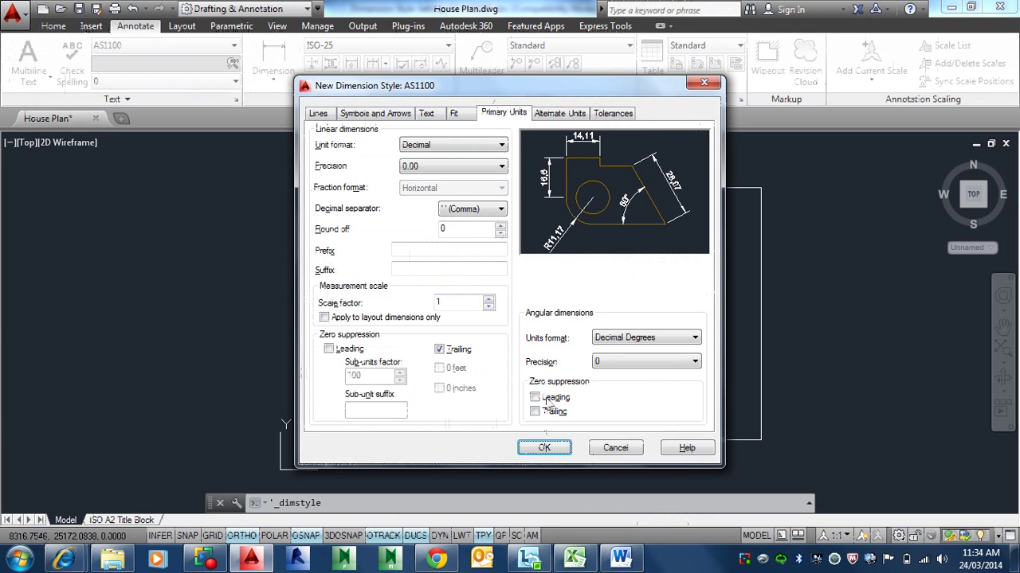
Set the decimal separator to Period, linear precision to 0.00 and round-off to 0.
{"action": "left_click", "coordinate": [486, 209]}
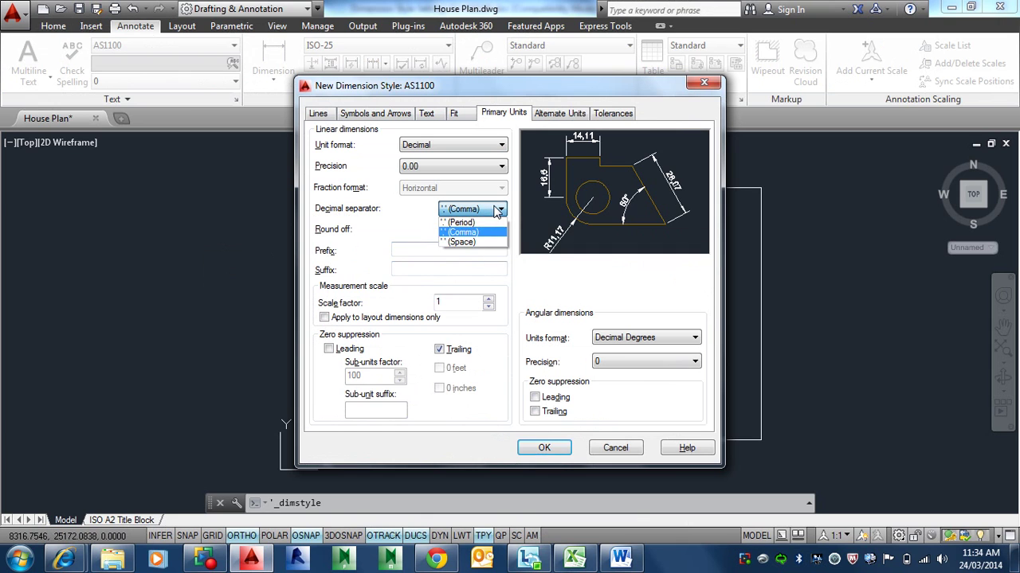
{"action": "left_click", "coordinate": [481, 224]}
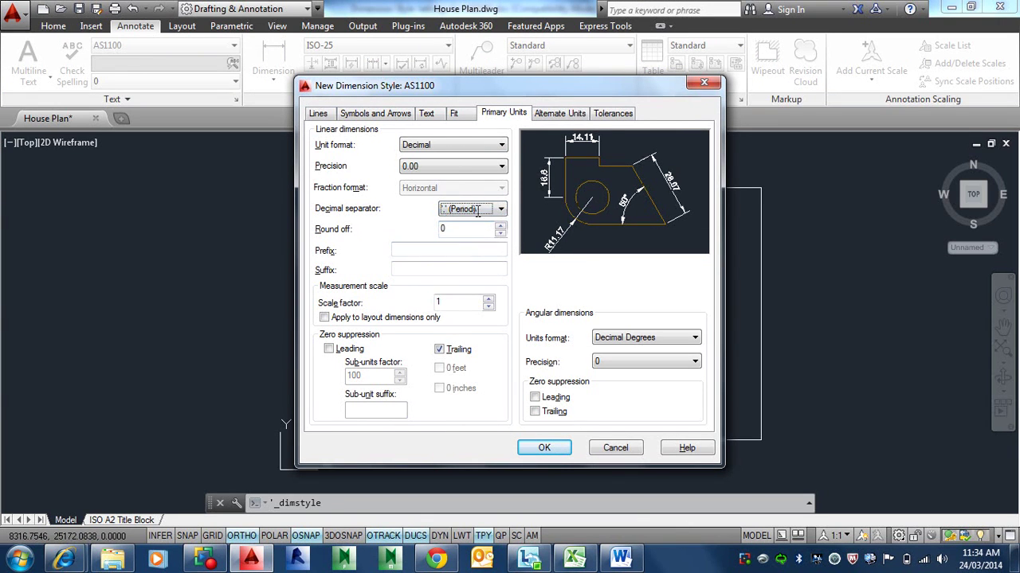
{"action": "left_click", "coordinate": [451, 166]}
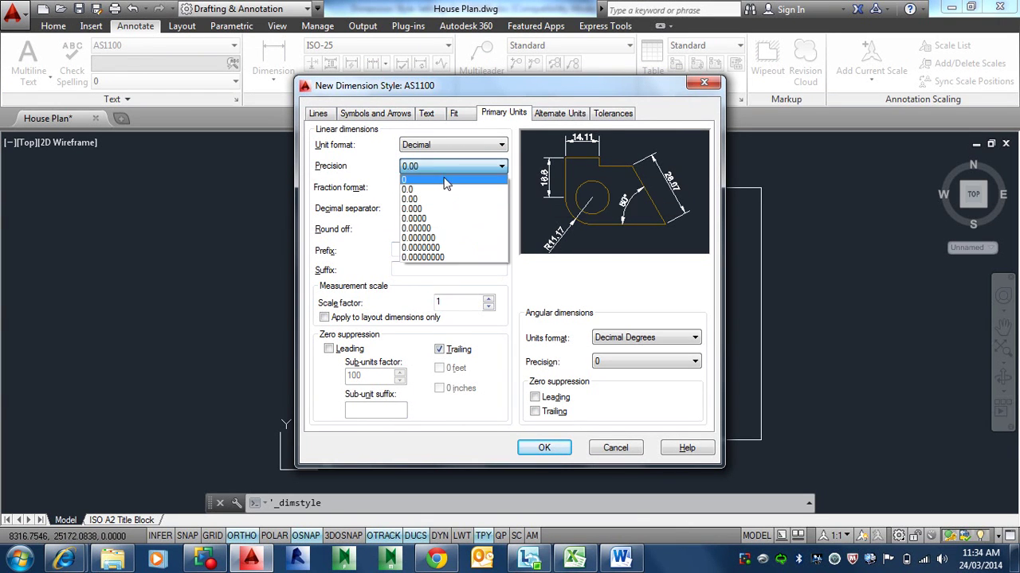
{"action": "left_click", "coordinate": [446, 183]}
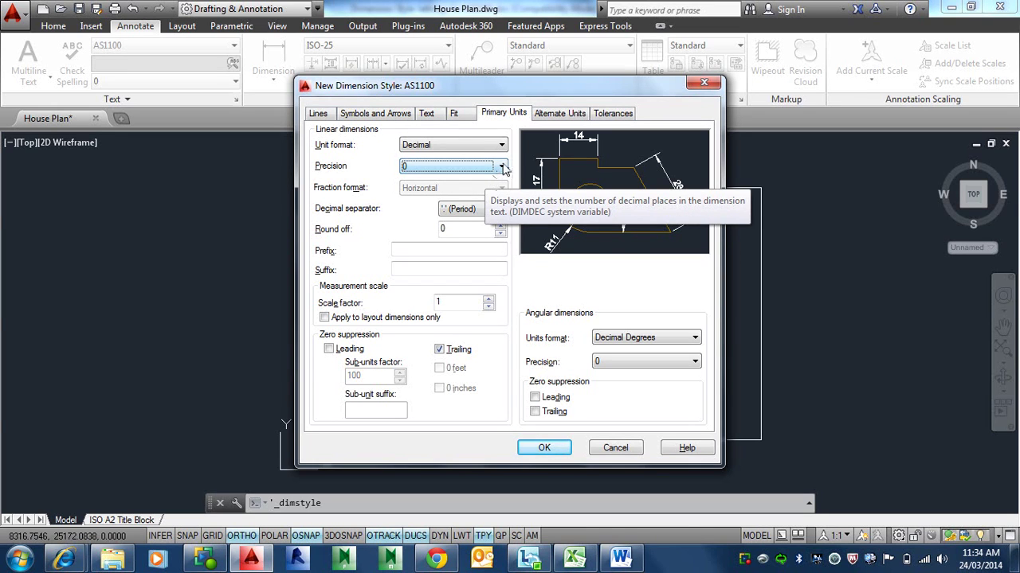
{"action": "left_click", "coordinate": [490, 170]}
{"action": "left_click", "coordinate": [451, 201]}
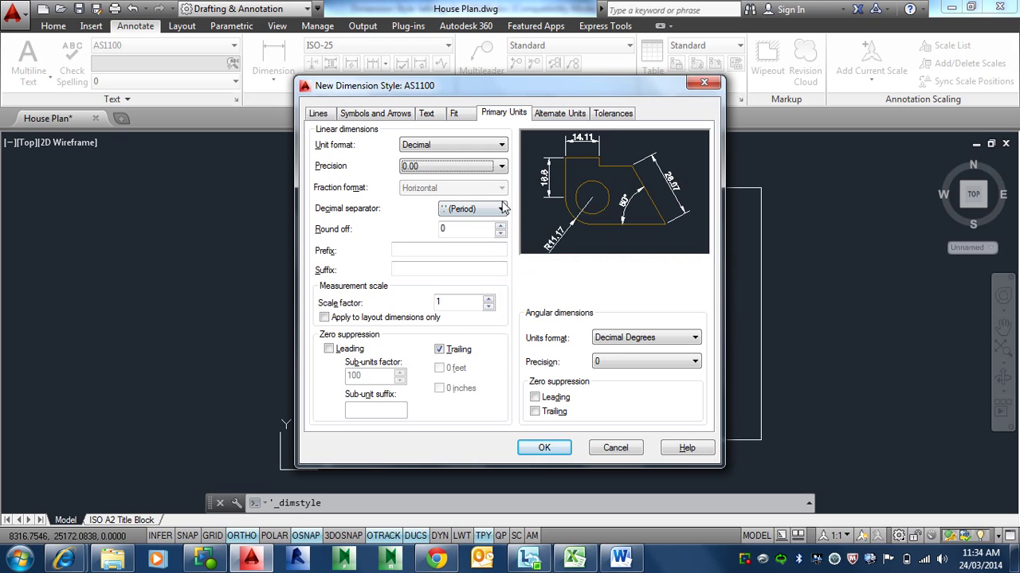
{"action": "left_click", "coordinate": [500, 227]}
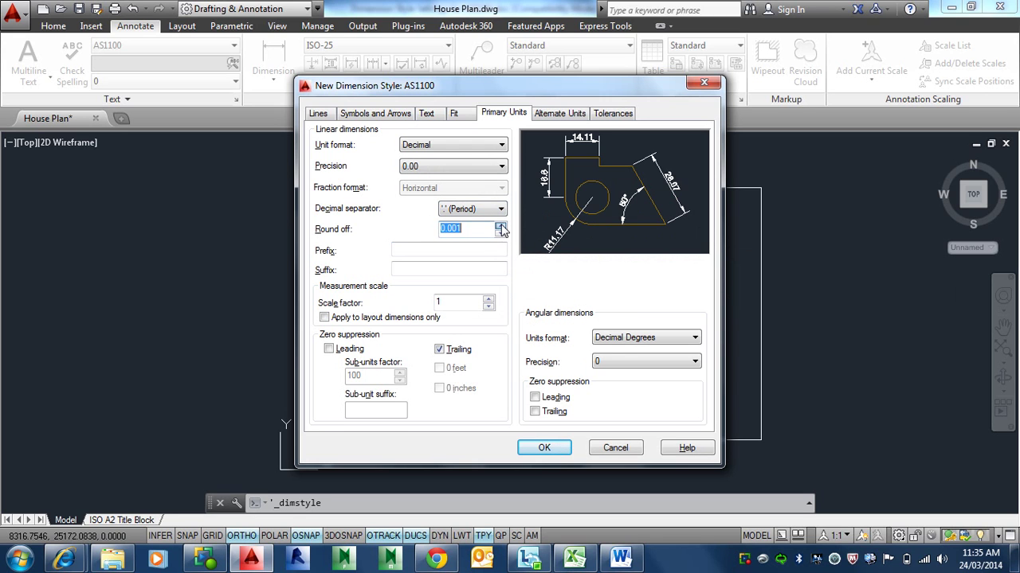
{"action": "type", "text": "0"}
{"action": "key", "text": "Tab"}
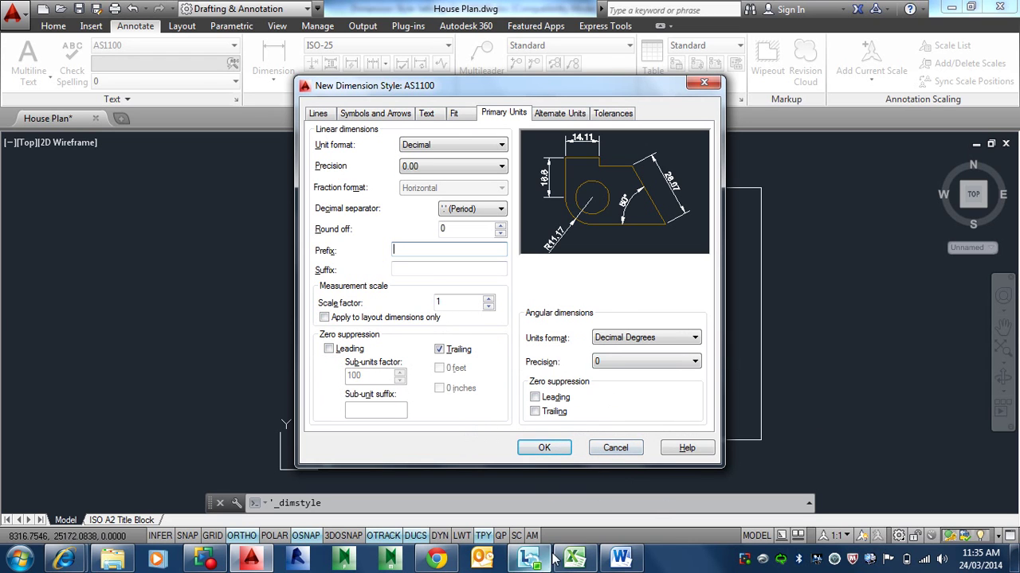
{"action": "left_click", "coordinate": [620, 558]}
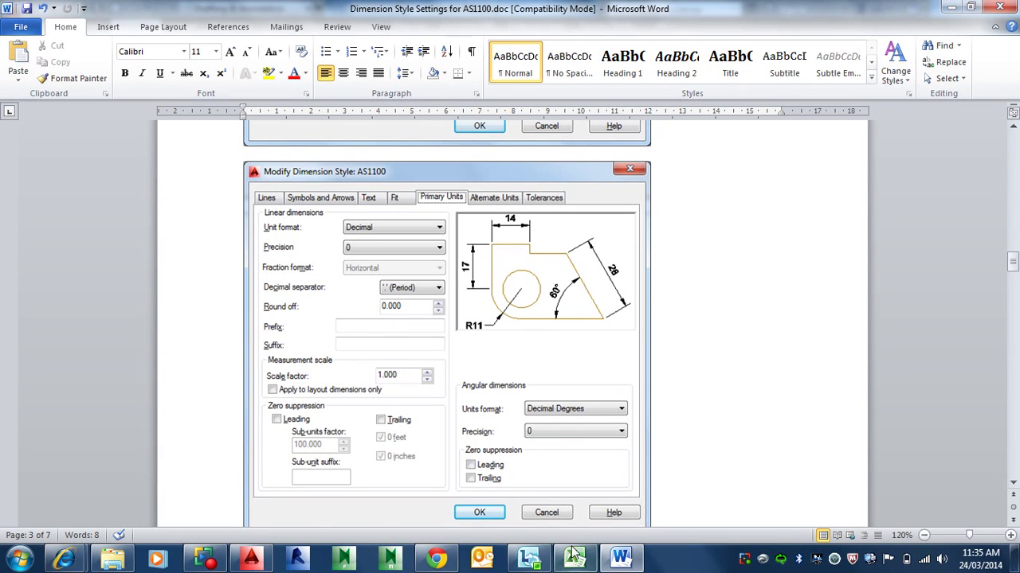
{"action": "left_click", "coordinate": [251, 558]}
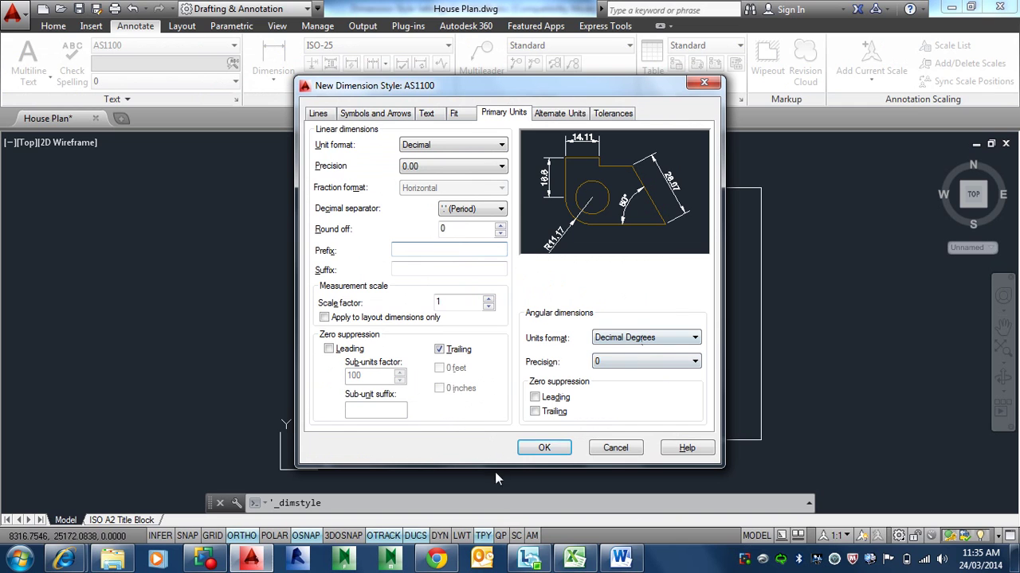
{"action": "left_click", "coordinate": [621, 557]}
{"action": "scroll", "coordinate": [637, 370], "scroll_direction": "down", "scroll_amount": 15}
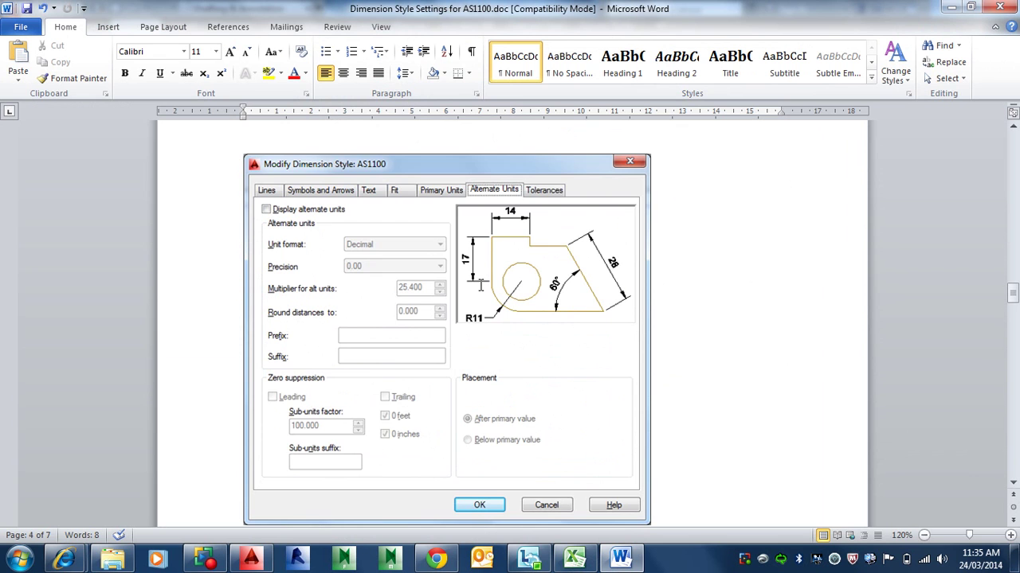
{"action": "scroll", "coordinate": [481, 287], "scroll_direction": "down", "scroll_amount": 8}
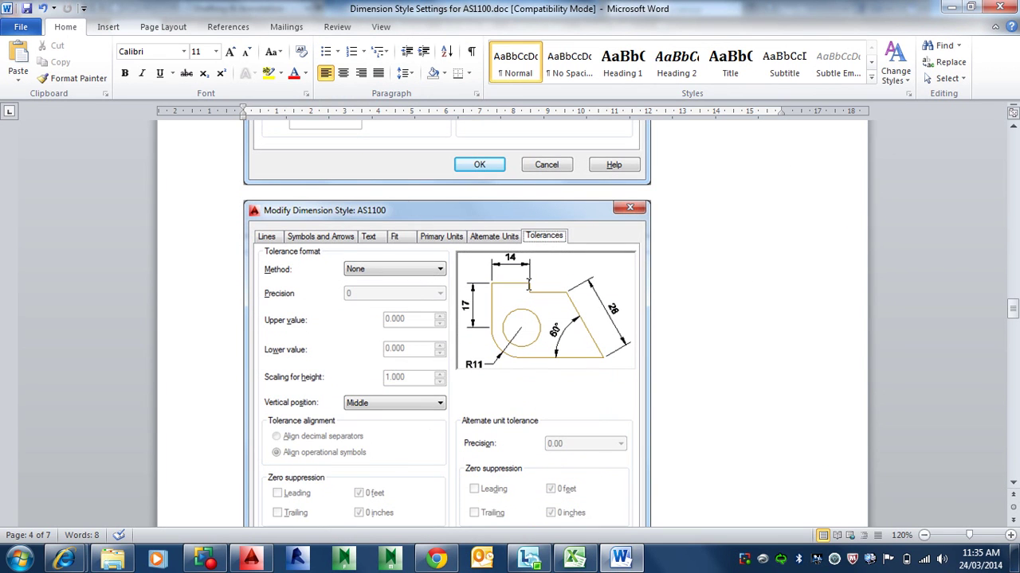
{"action": "scroll", "coordinate": [528, 285], "scroll_direction": "down", "scroll_amount": 15}
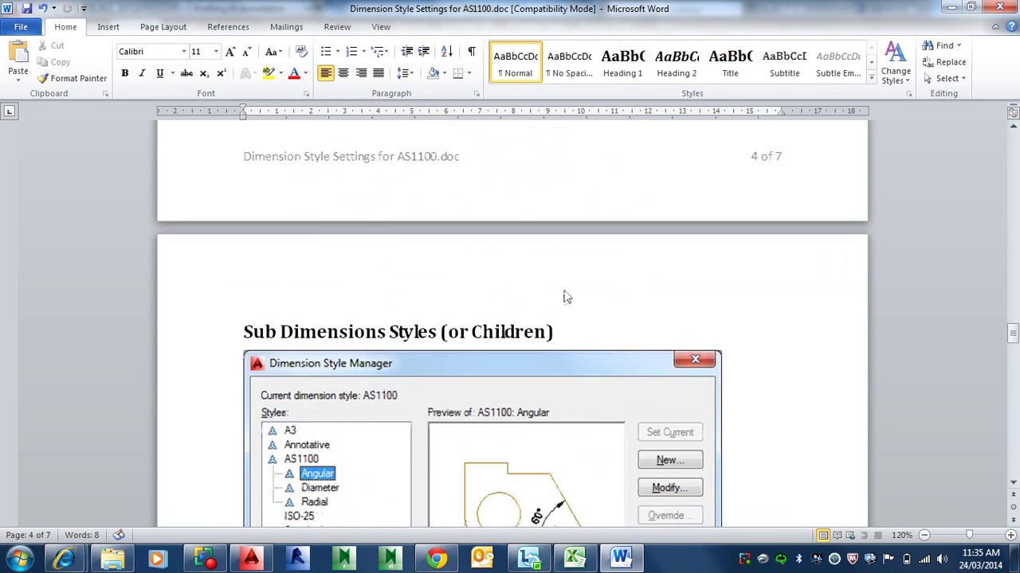
{"action": "scroll", "coordinate": [560, 287], "scroll_direction": "up", "scroll_amount": 15}
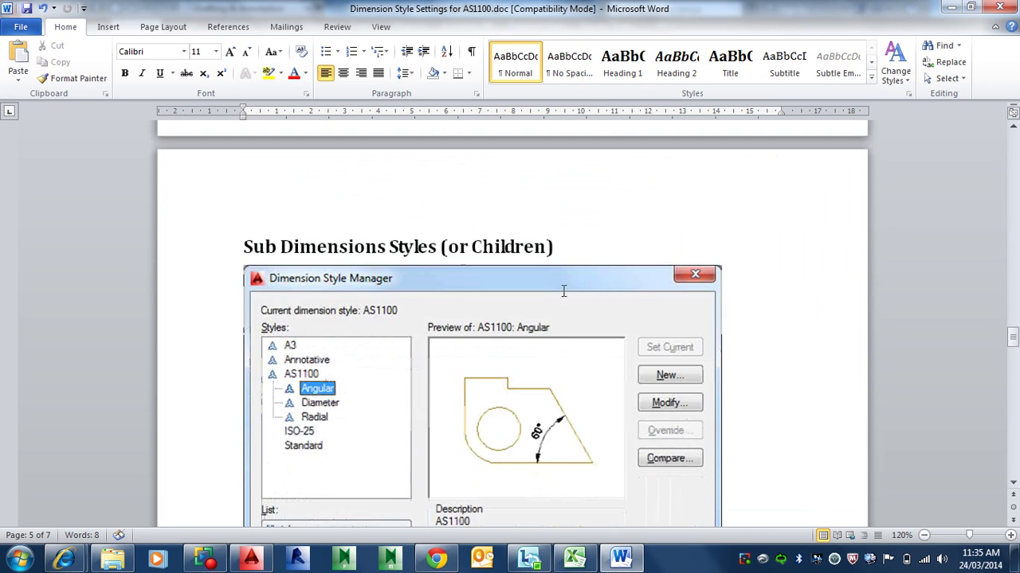
{"action": "scroll", "coordinate": [438, 195], "scroll_direction": "up", "scroll_amount": 5}
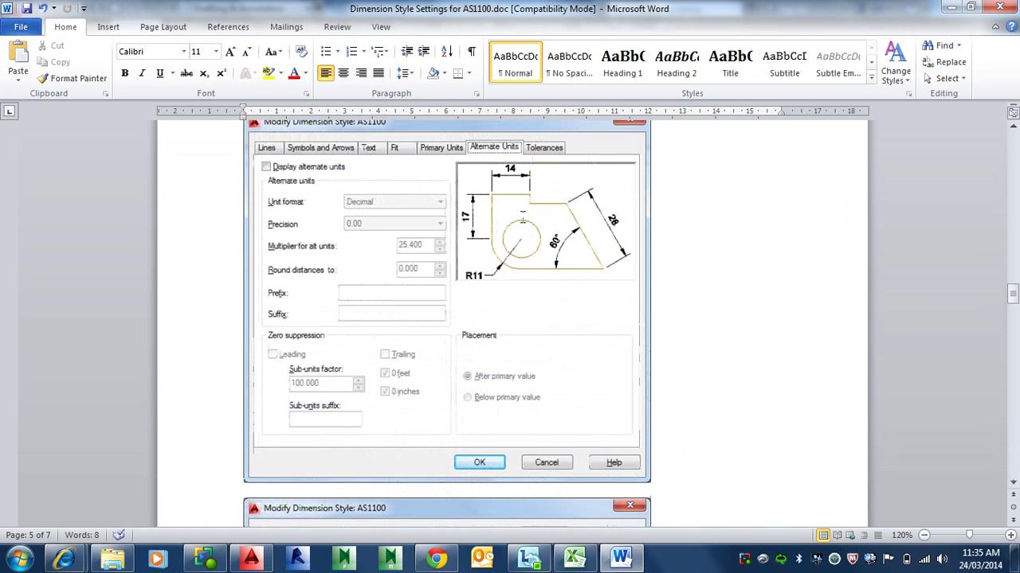
{"action": "scroll", "coordinate": [468, 284], "scroll_direction": "down", "scroll_amount": 8}
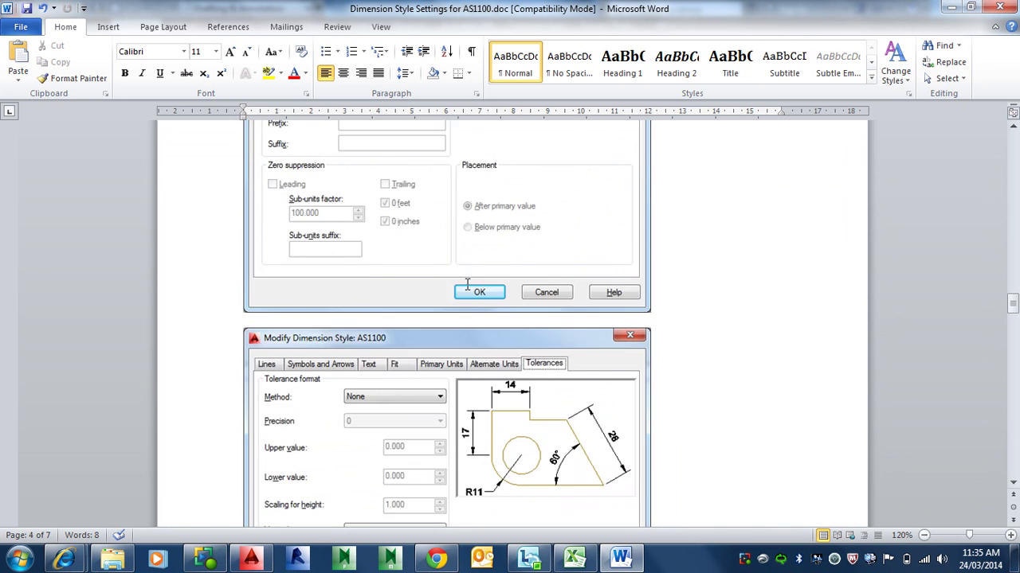
{"action": "left_click", "coordinate": [252, 559]}
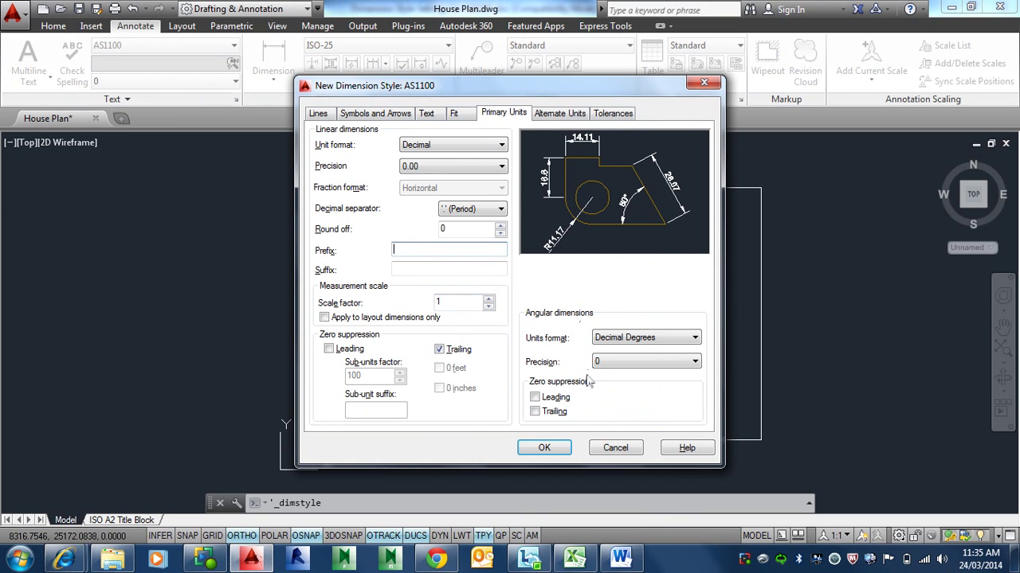
Check the Fit options and confirm the new AS1100 dimension style.
{"action": "left_click", "coordinate": [455, 113]}
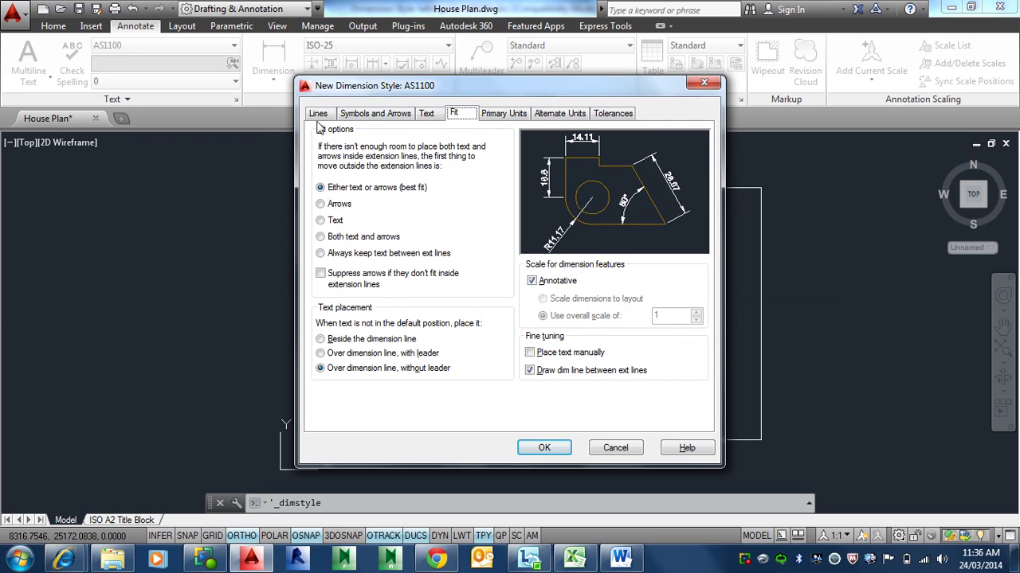
{"action": "left_click", "coordinate": [544, 447]}
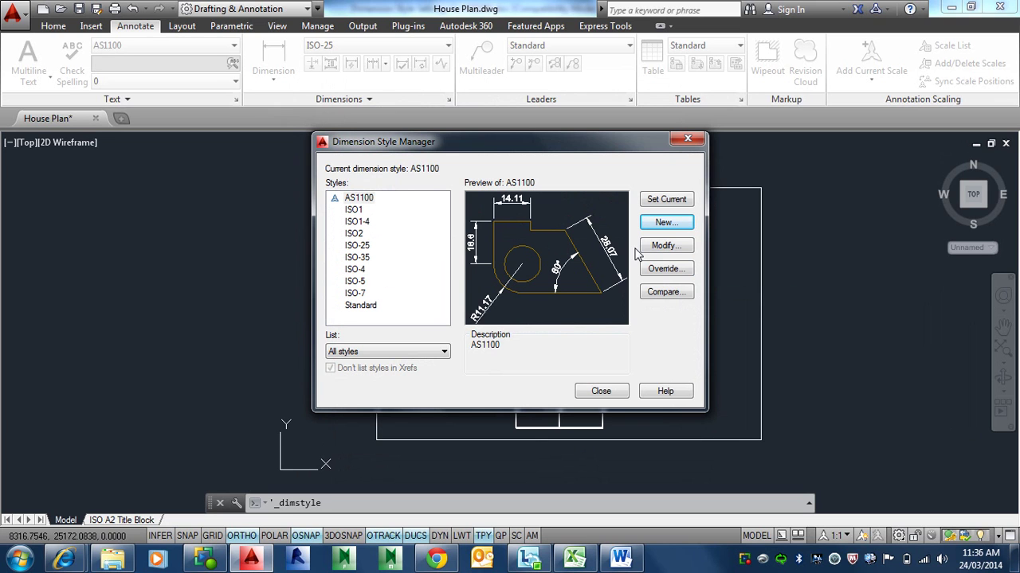
{"action": "left_click", "coordinate": [669, 247]}
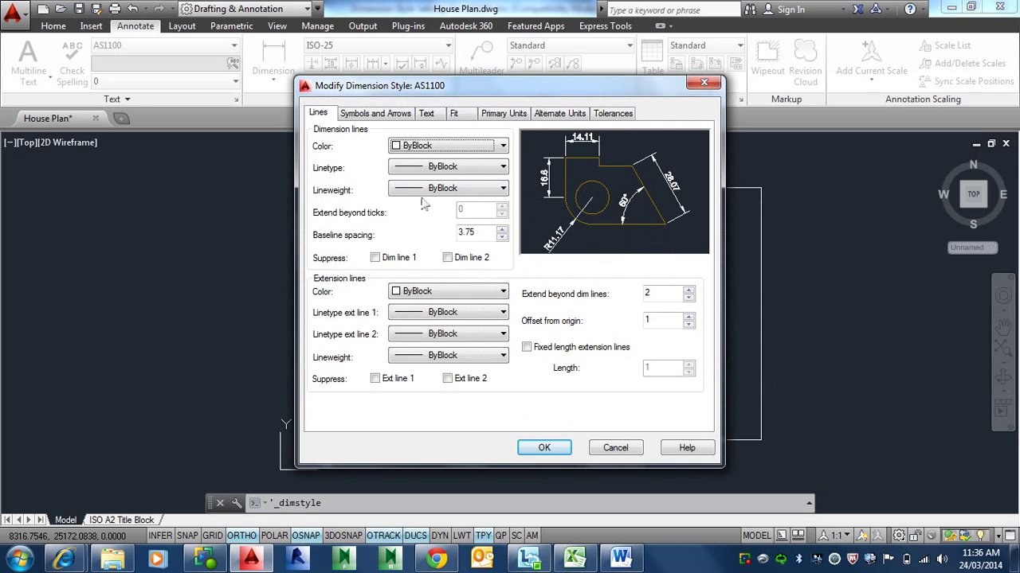
{"action": "left_click", "coordinate": [426, 113]}
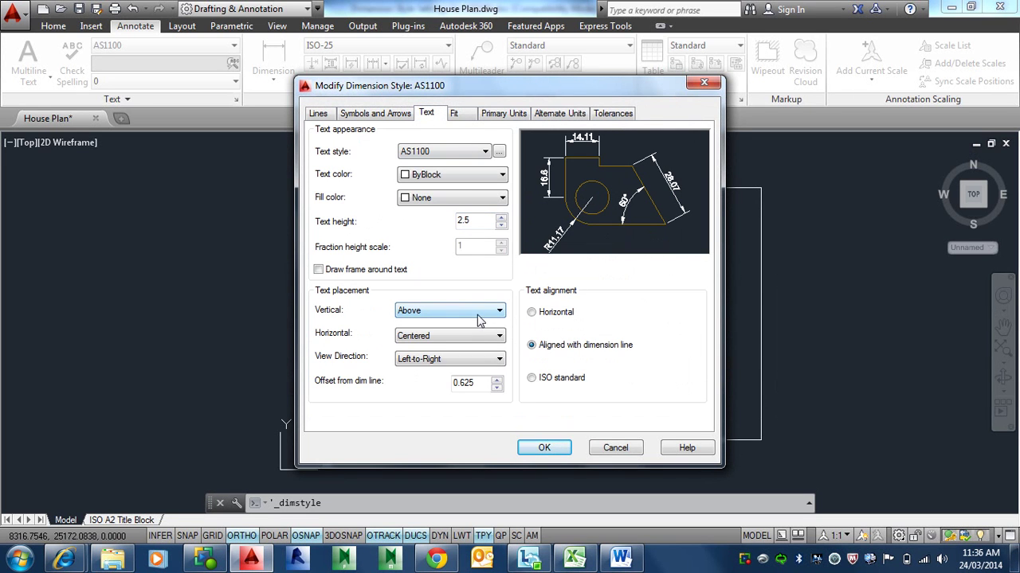
{"action": "left_click", "coordinate": [618, 562]}
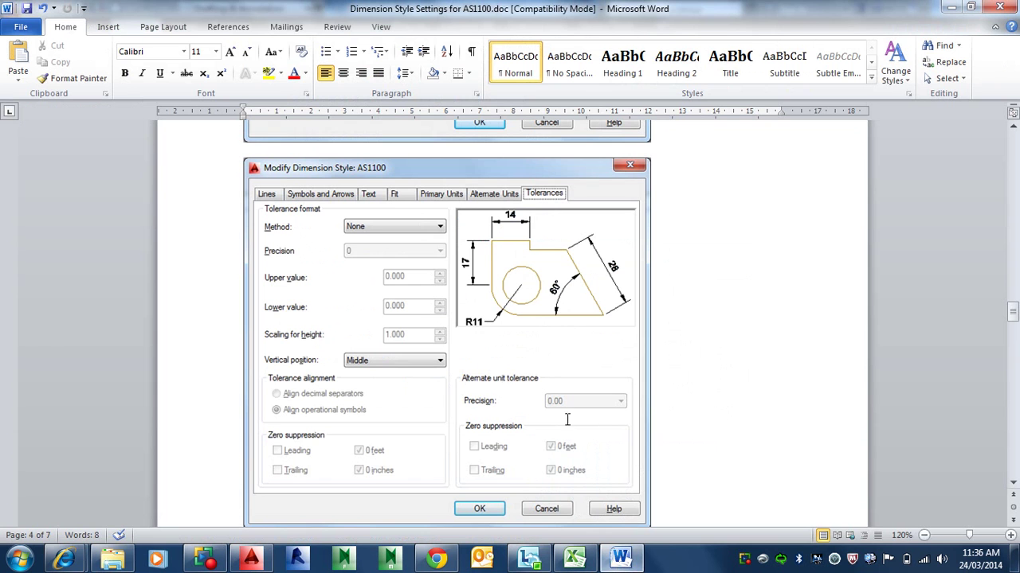
{"action": "scroll", "coordinate": [411, 258], "scroll_direction": "up", "scroll_amount": 20}
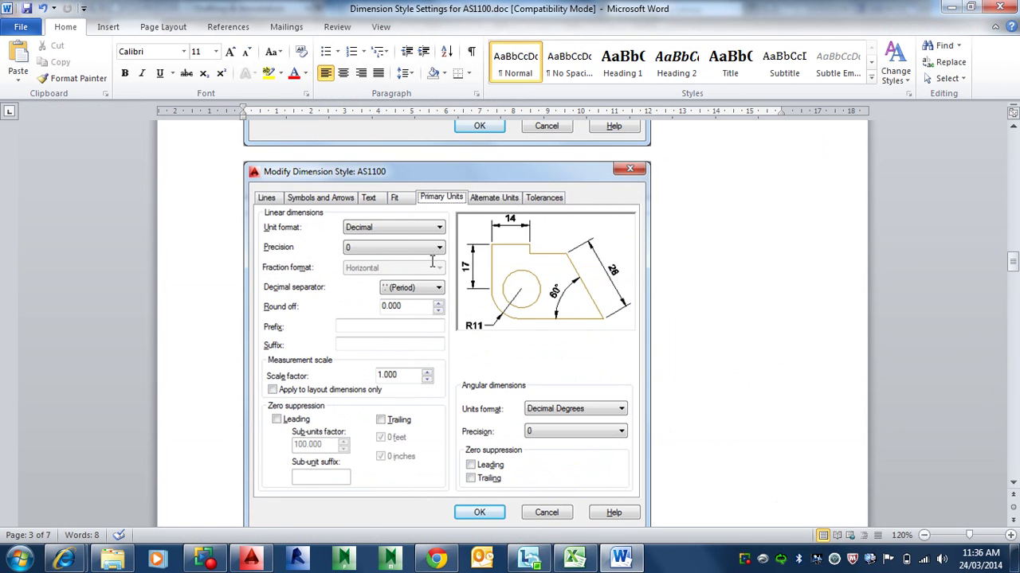
{"action": "scroll", "coordinate": [432, 261], "scroll_direction": "up", "scroll_amount": 10}
{"action": "scroll", "coordinate": [403, 337], "scroll_direction": "down", "scroll_amount": 1}
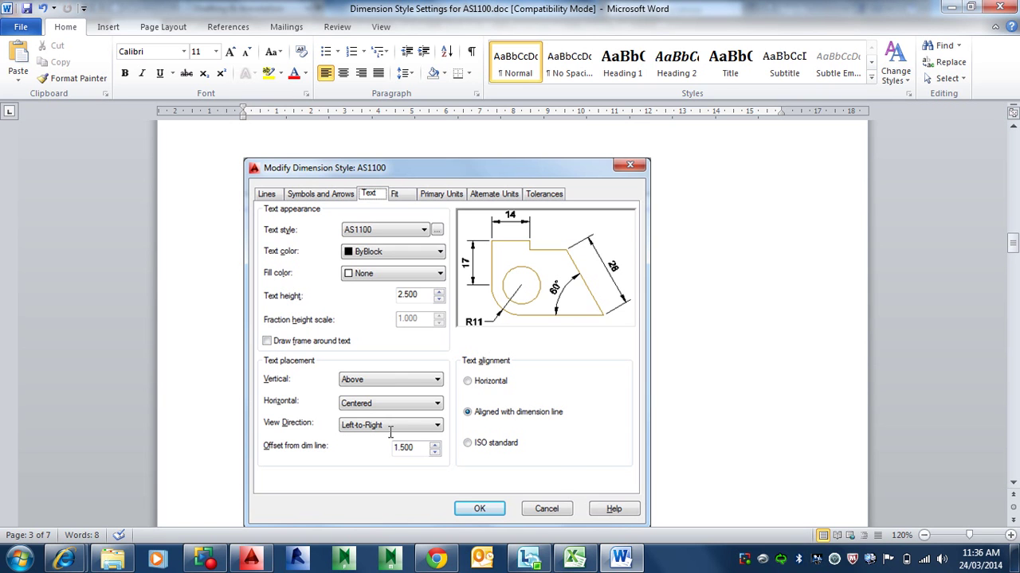
{"action": "scroll", "coordinate": [395, 503], "scroll_direction": "up", "scroll_amount": 5}
{"action": "scroll", "coordinate": [454, 387], "scroll_direction": "up", "scroll_amount": 1}
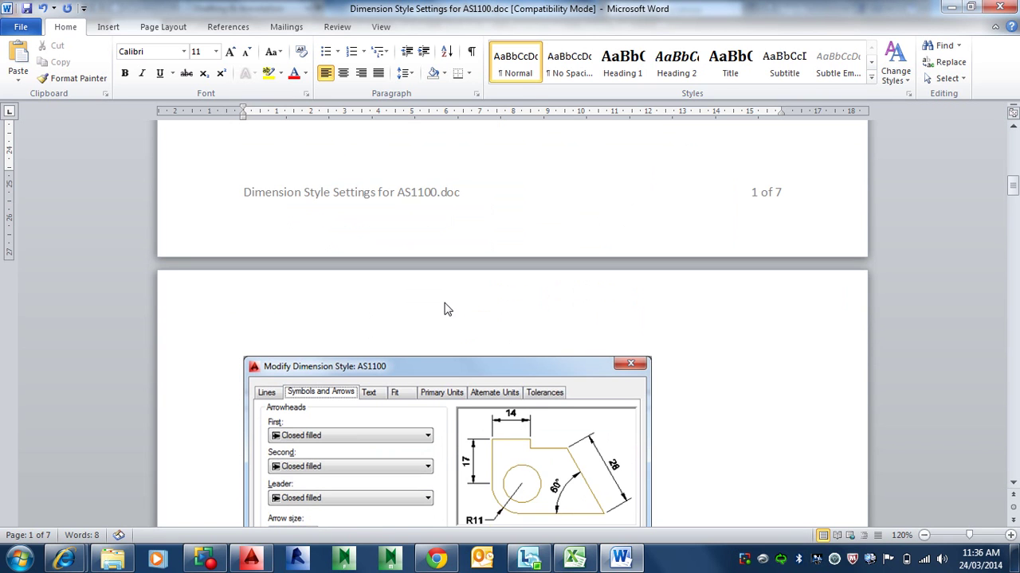
{"action": "left_click", "coordinate": [251, 558]}
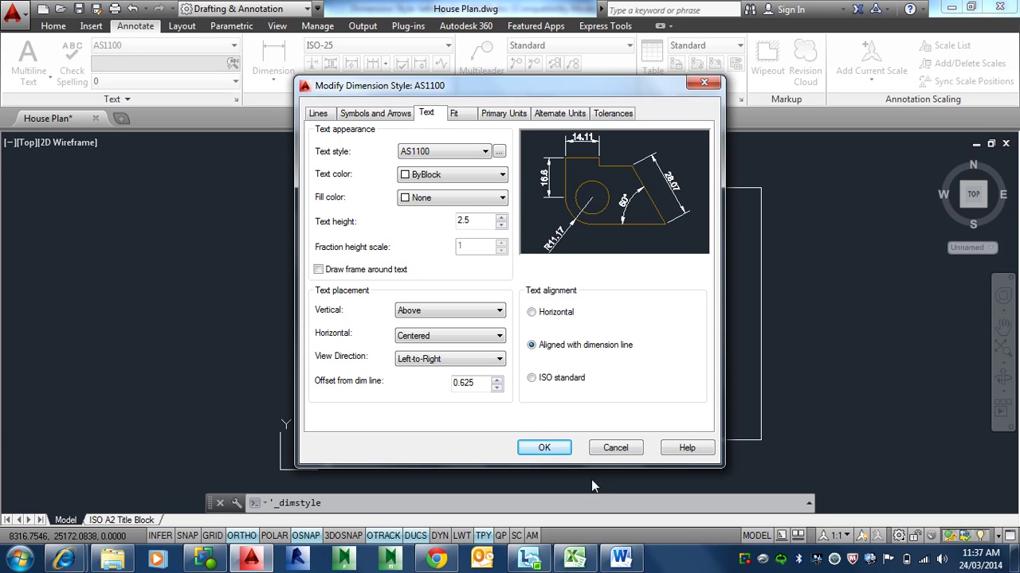
Accept the AS1100 edits, then begin a Radius sub-style with Horizontal text alignment.
{"action": "left_click", "coordinate": [545, 449]}
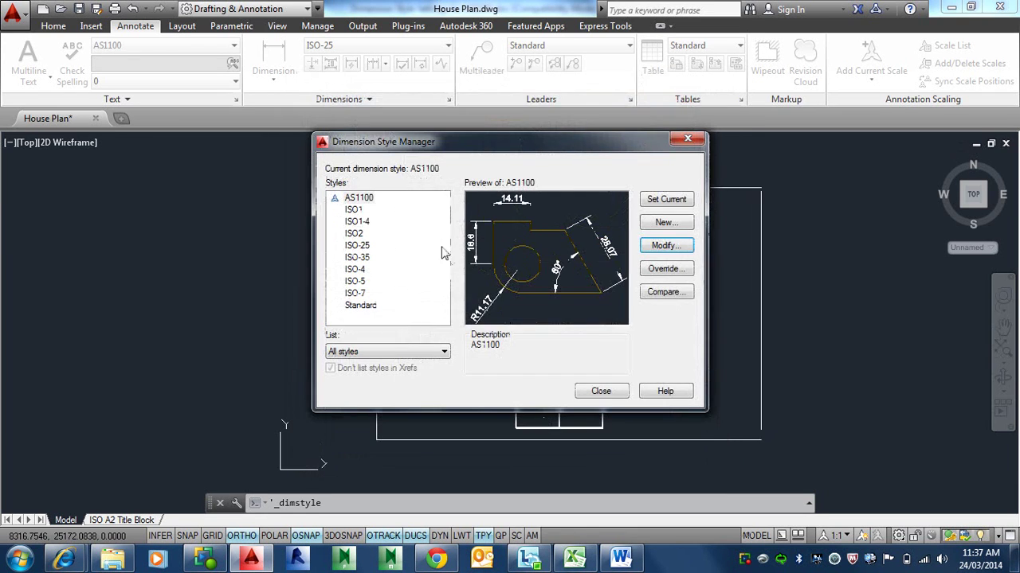
{"action": "left_click", "coordinate": [666, 223]}
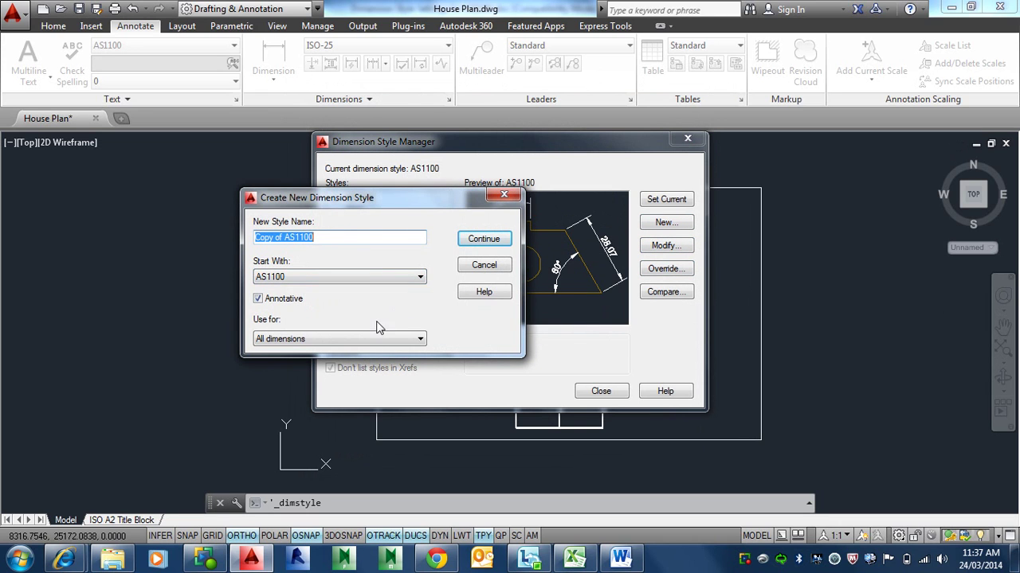
{"action": "left_click", "coordinate": [368, 338]}
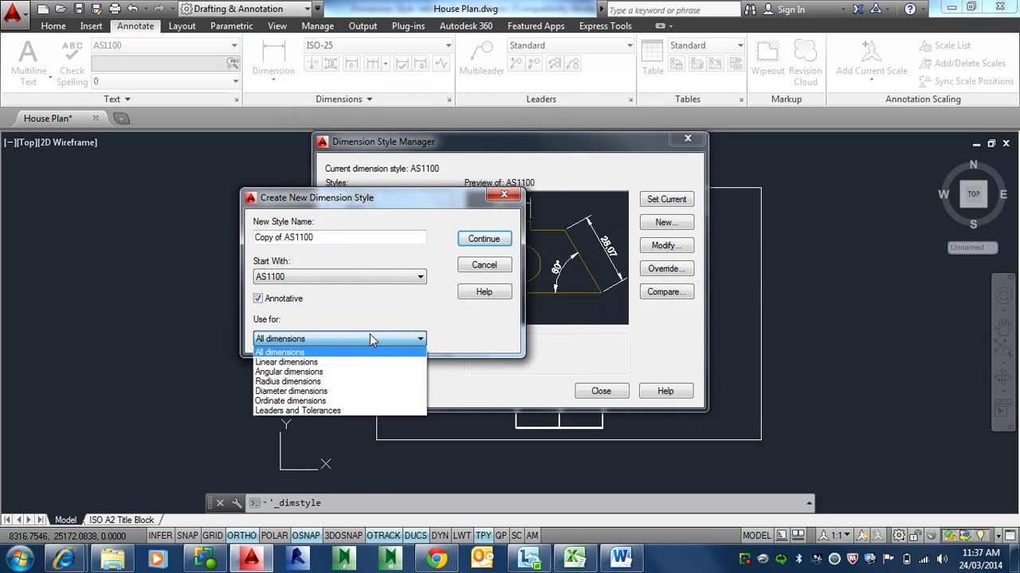
{"action": "left_click", "coordinate": [316, 383]}
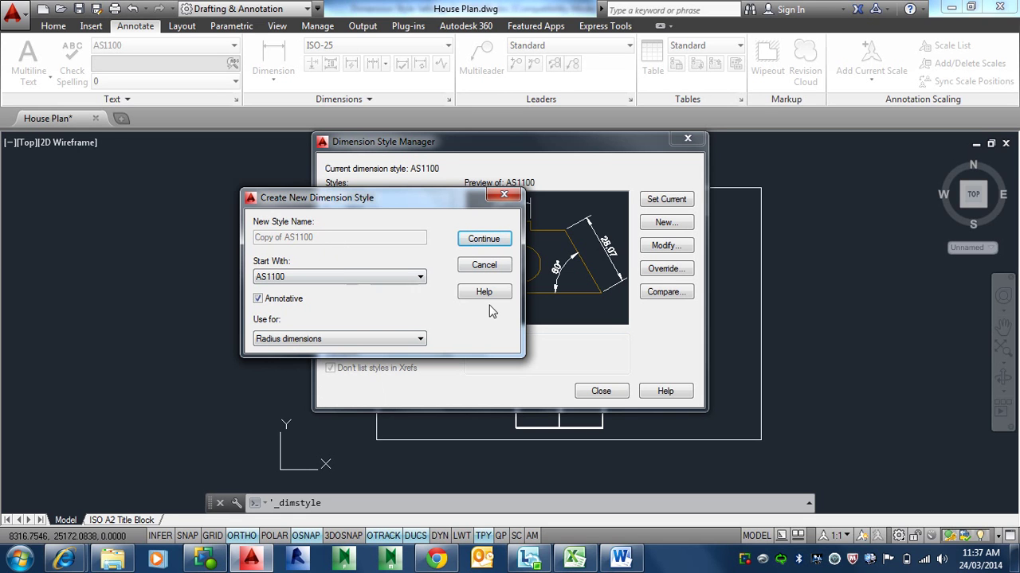
{"action": "left_click", "coordinate": [488, 241]}
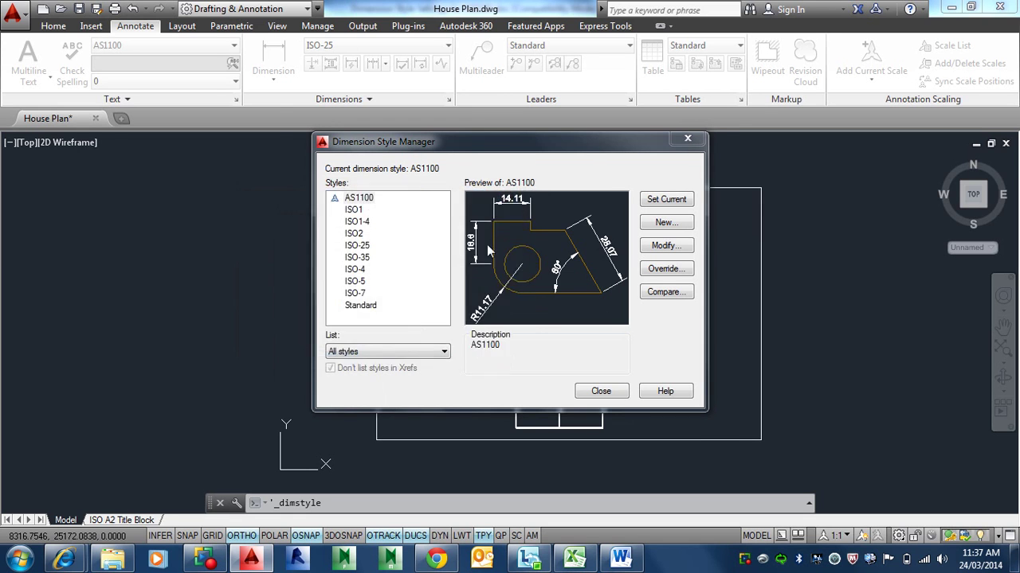
{"action": "left_click", "coordinate": [428, 114]}
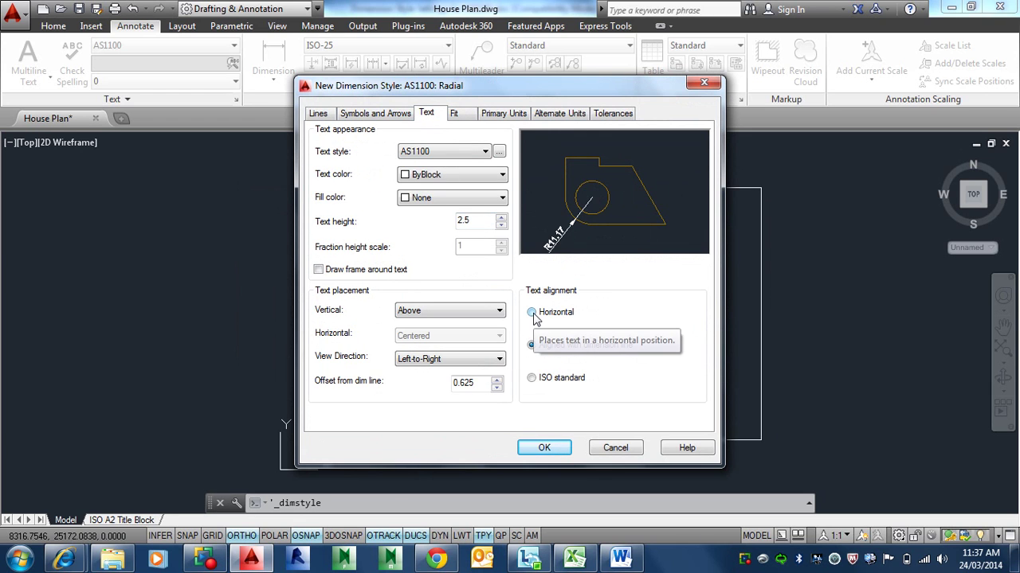
{"action": "left_click", "coordinate": [532, 379]}
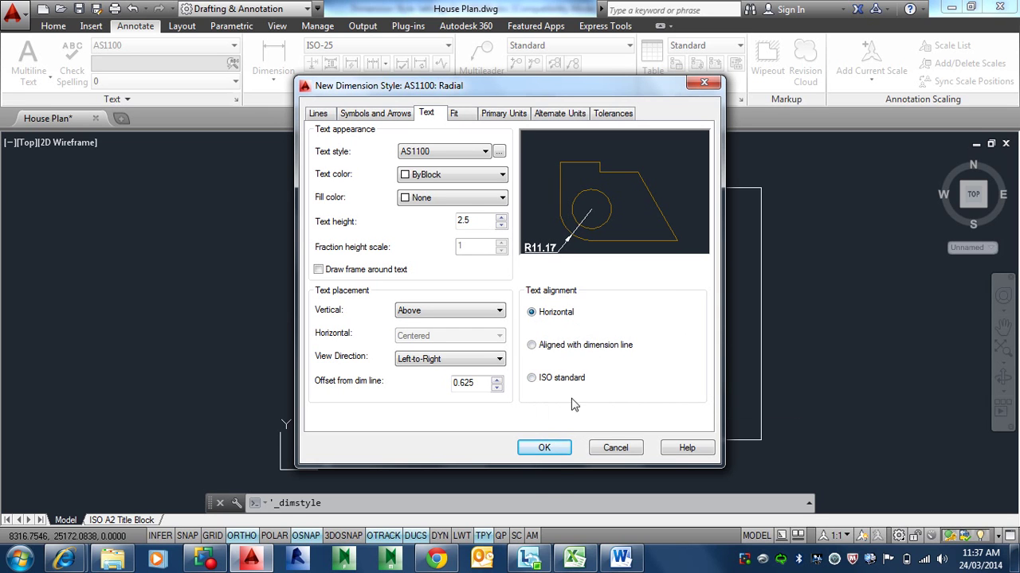
Scroll through the Word sub-style screenshots, then return to the AS1100: Radial settings.
{"action": "left_click", "coordinate": [623, 559]}
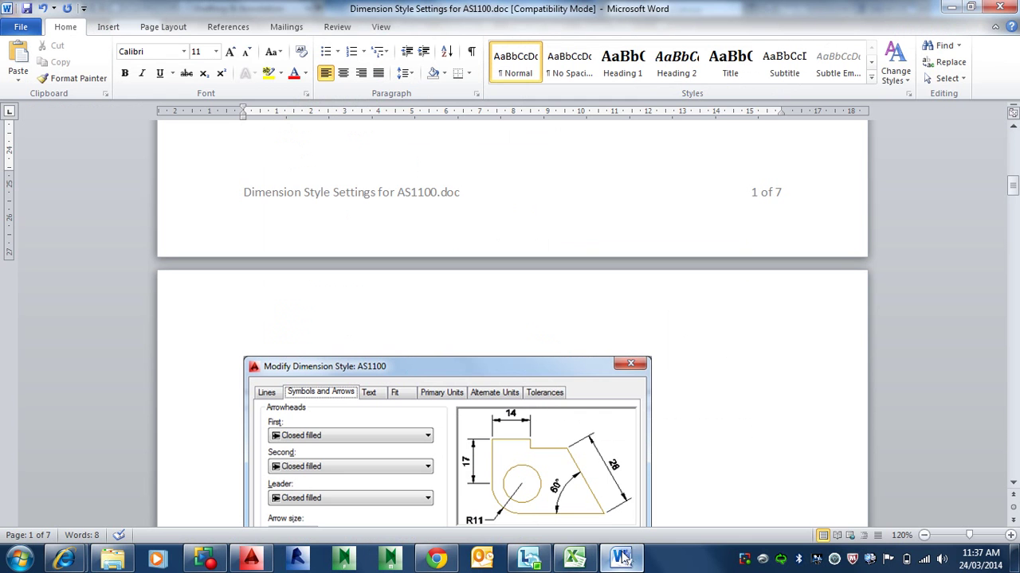
{"action": "scroll", "coordinate": [619, 350], "scroll_direction": "down", "scroll_amount": 10}
{"action": "scroll", "coordinate": [630, 325], "scroll_direction": "down", "scroll_amount": 10}
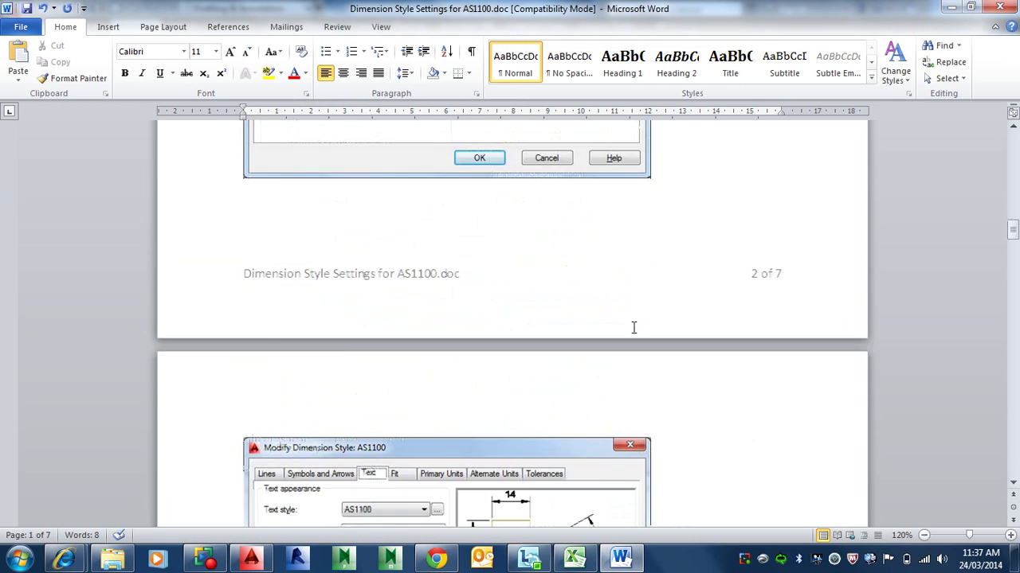
{"action": "scroll", "coordinate": [526, 295], "scroll_direction": "down", "scroll_amount": 15}
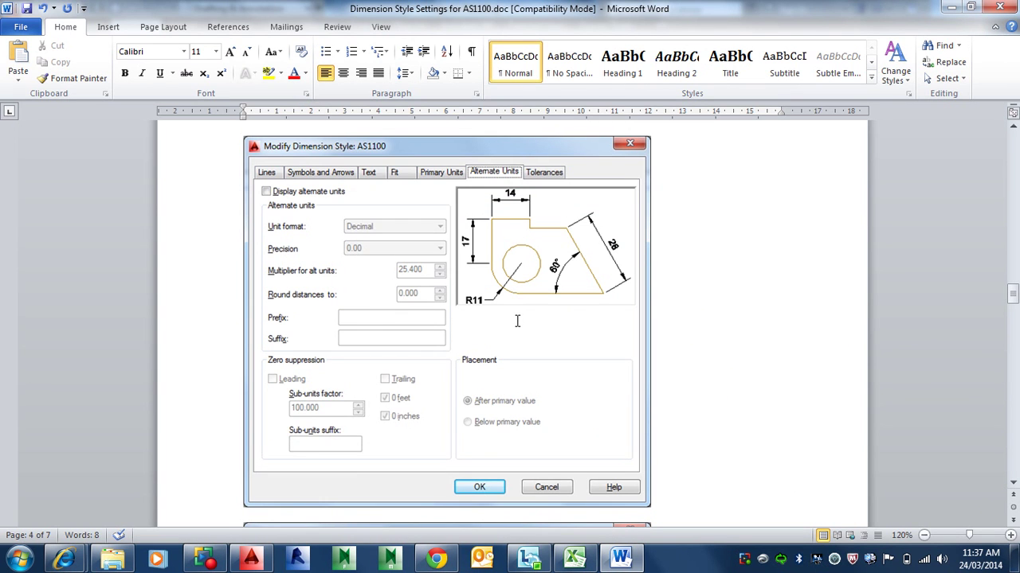
{"action": "scroll", "coordinate": [521, 306], "scroll_direction": "up", "scroll_amount": 3}
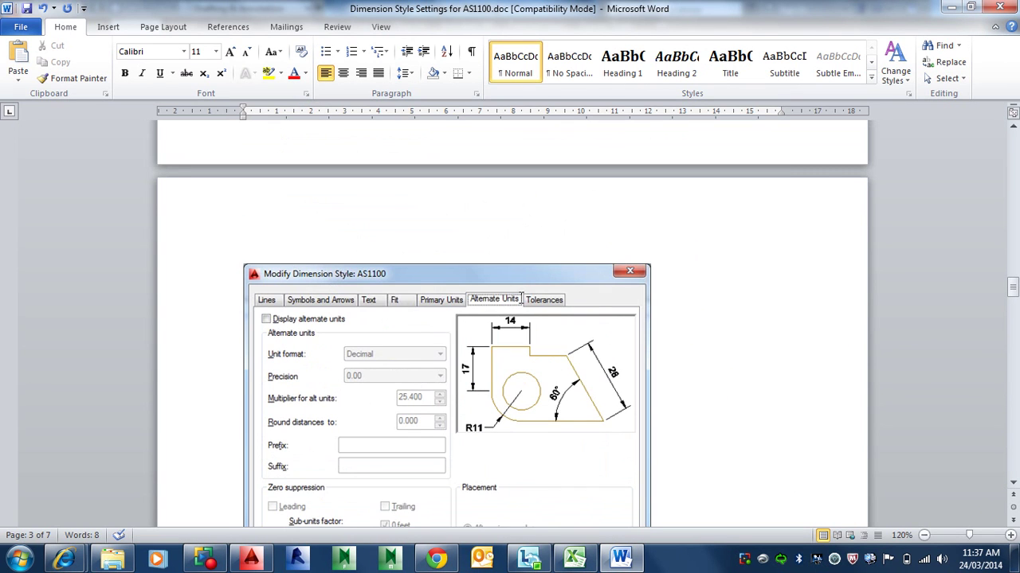
{"action": "scroll", "coordinate": [522, 297], "scroll_direction": "down", "scroll_amount": 20}
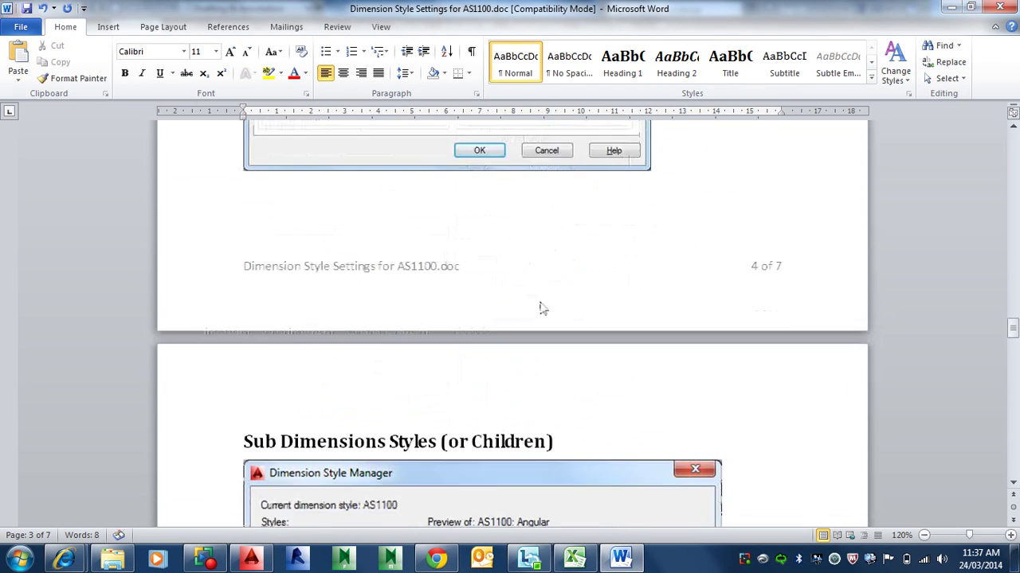
{"action": "scroll", "coordinate": [537, 301], "scroll_direction": "down", "scroll_amount": 2}
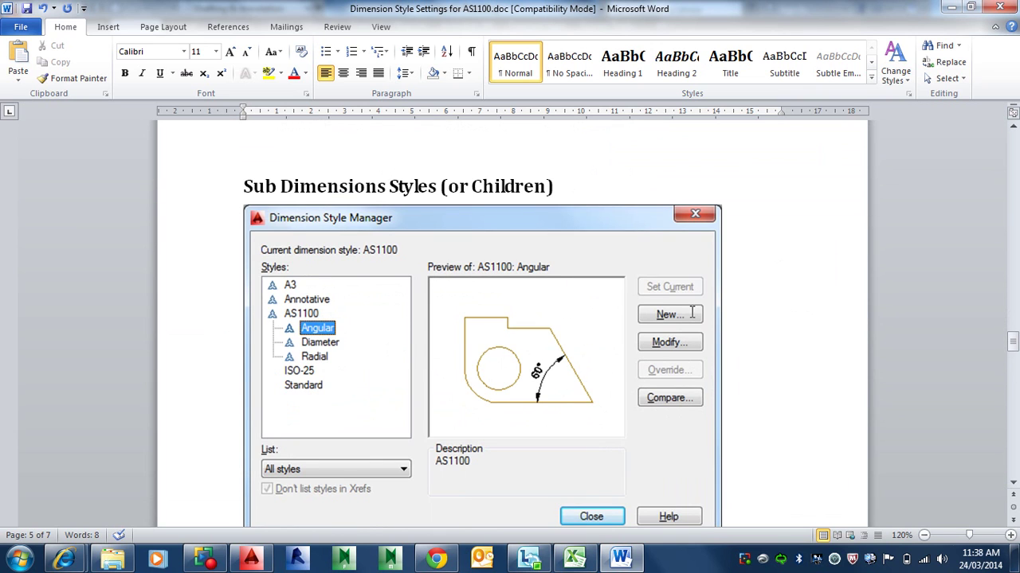
{"action": "scroll", "coordinate": [654, 329], "scroll_direction": "down", "scroll_amount": 4}
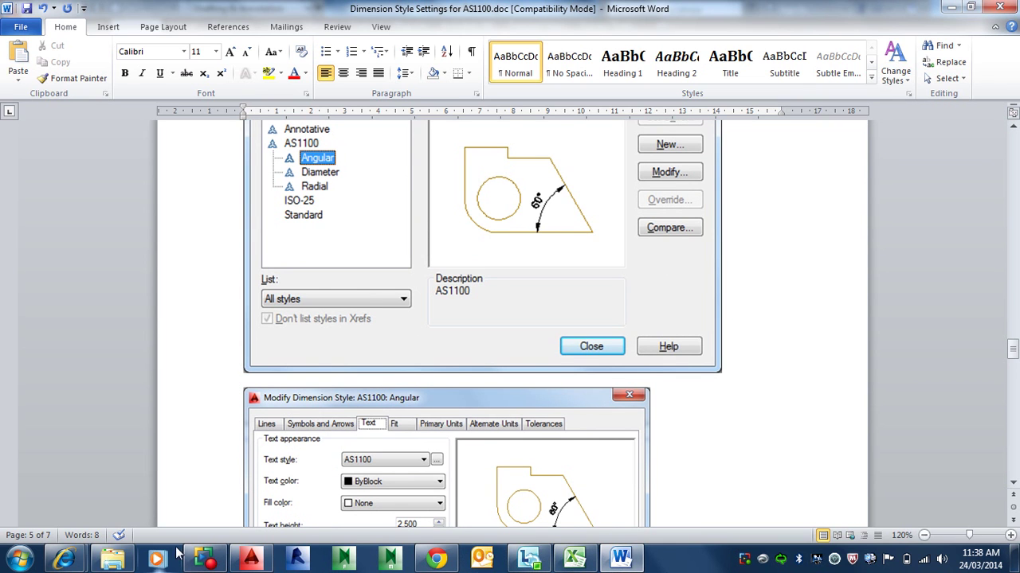
{"action": "left_click", "coordinate": [251, 557]}
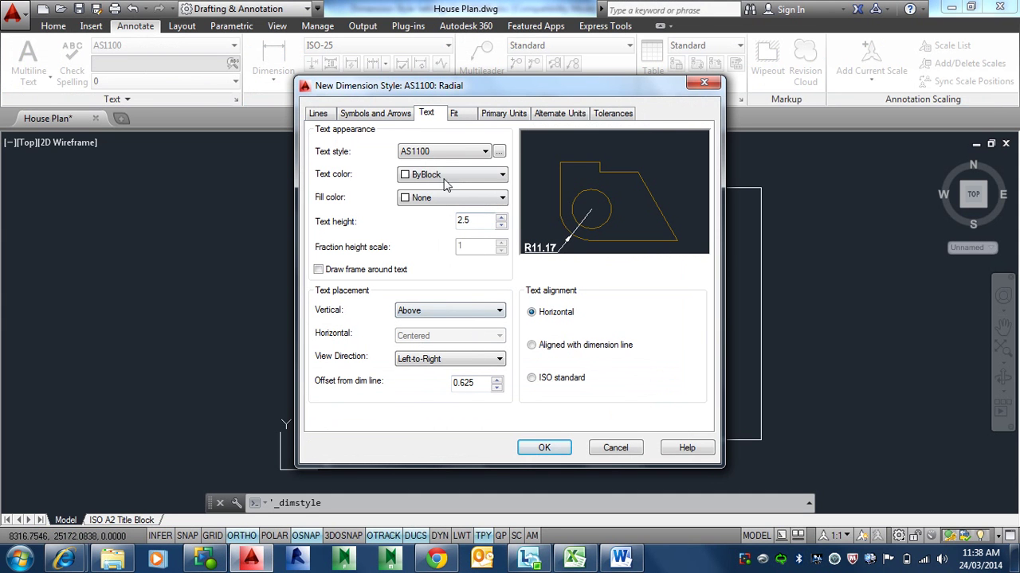
Save the Radial sub-style, then add a Diameter sub-style with Horizontal text alignment.
{"action": "left_click", "coordinate": [533, 452]}
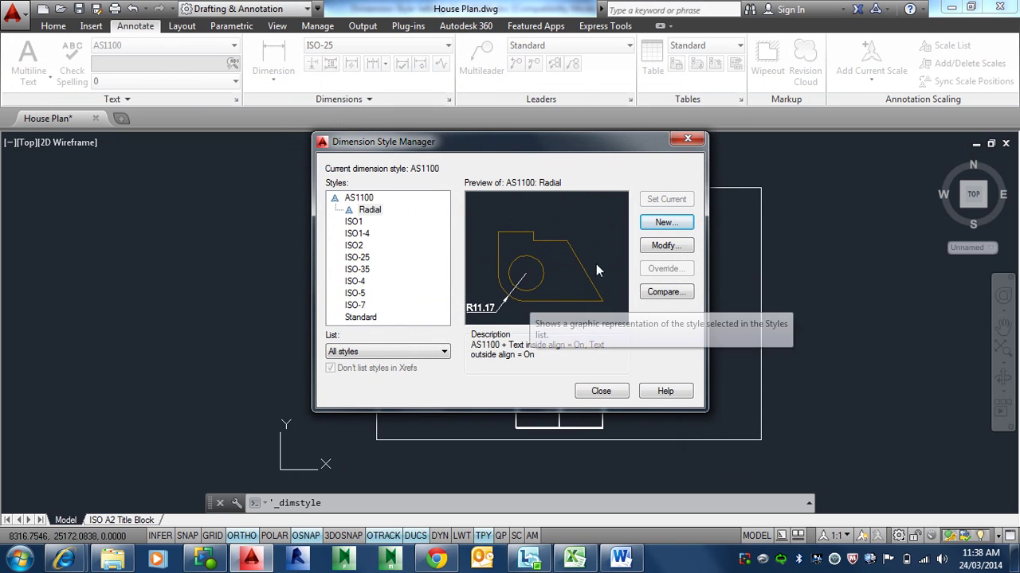
{"action": "left_click", "coordinate": [665, 223]}
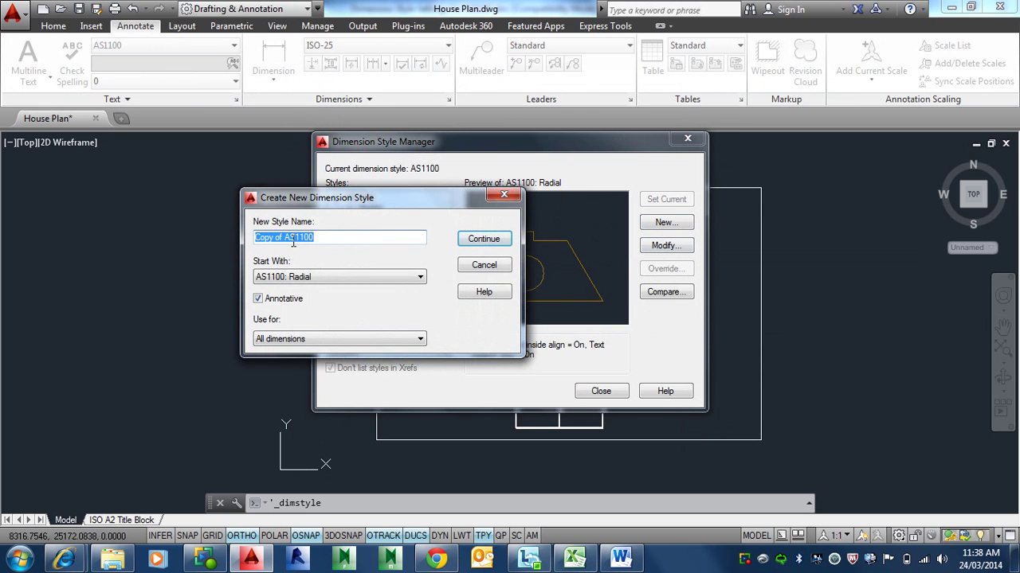
{"action": "left_click", "coordinate": [321, 343]}
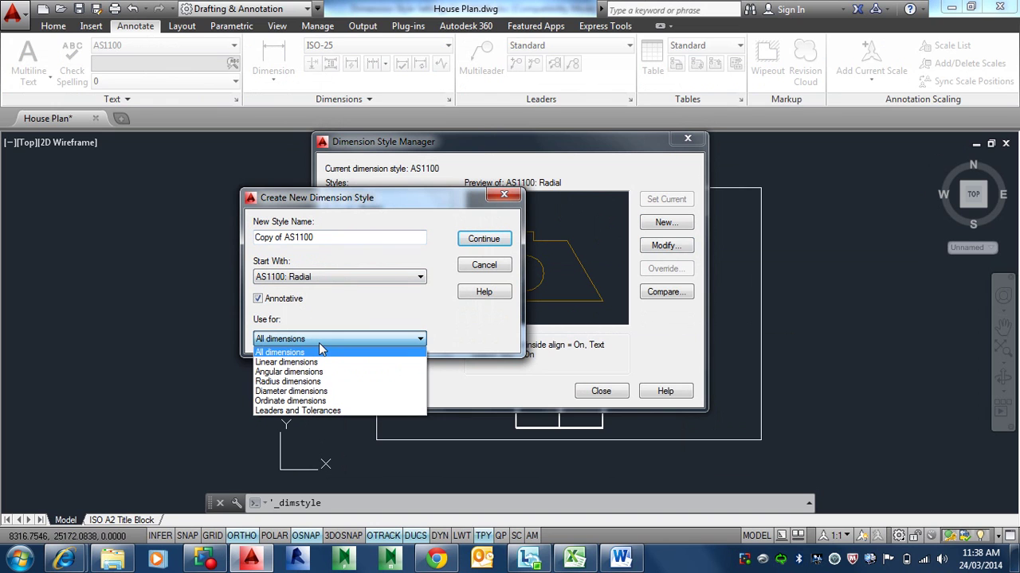
{"action": "left_click", "coordinate": [302, 392]}
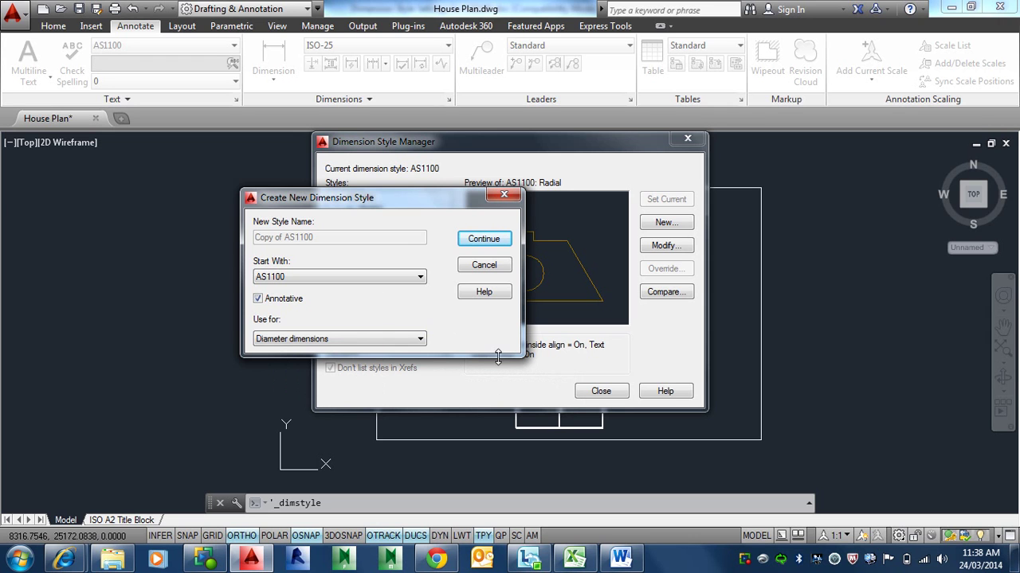
{"action": "left_click", "coordinate": [477, 241]}
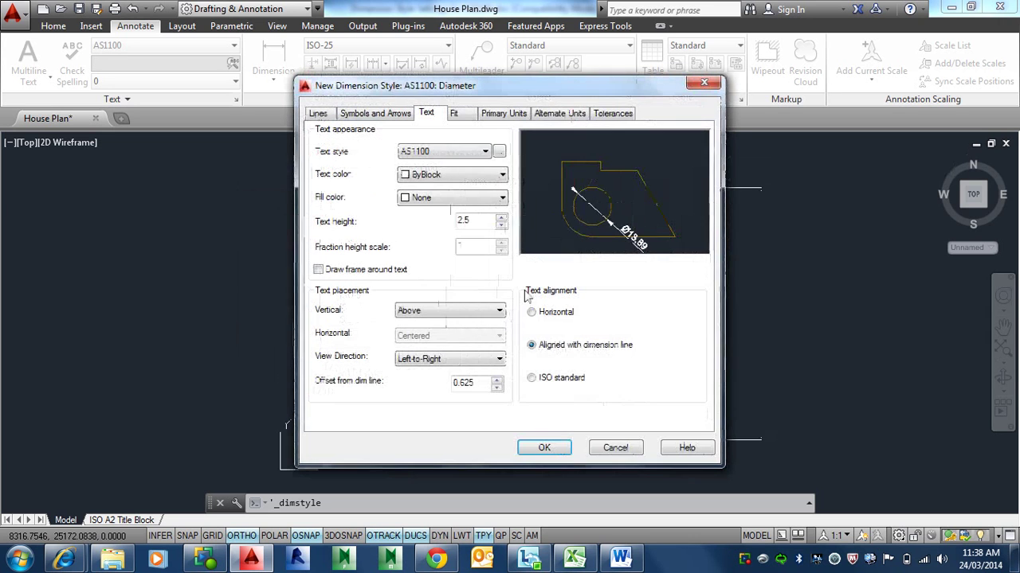
{"action": "left_click", "coordinate": [538, 313]}
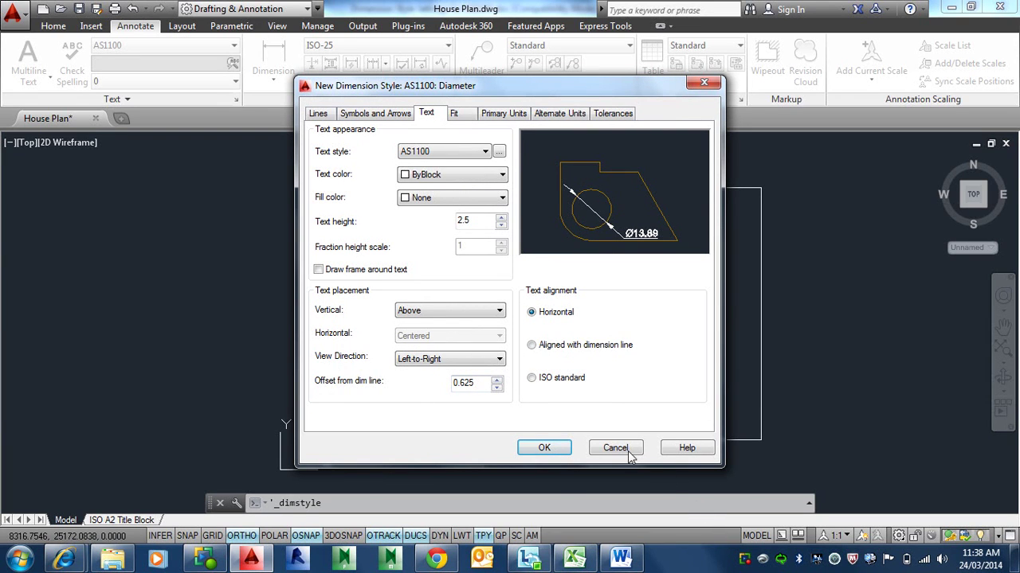
{"action": "left_click", "coordinate": [544, 449]}
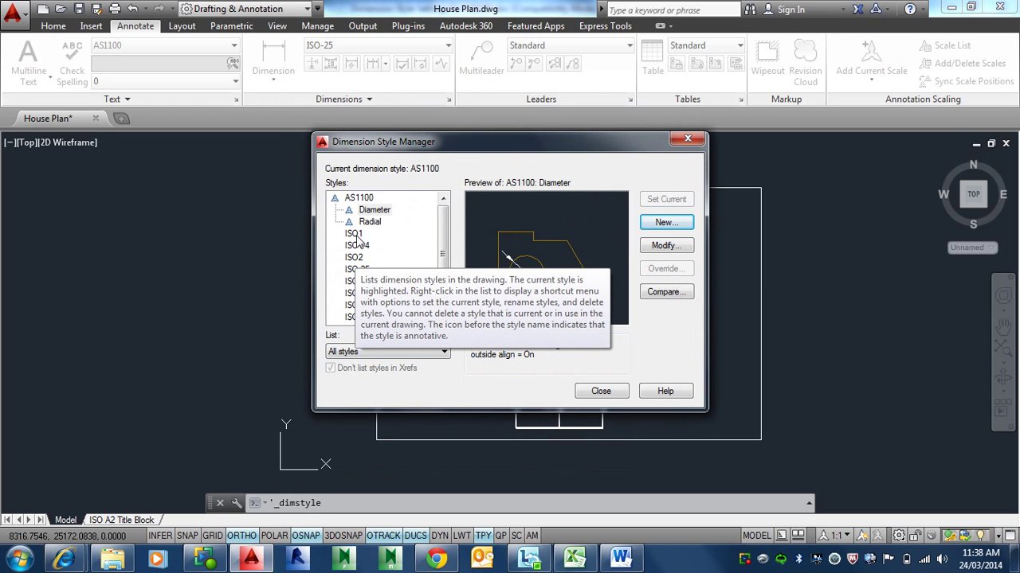
Start an Angular sub-style of AS1100 with angular precision set to 0.0.
{"action": "left_click", "coordinate": [683, 226]}
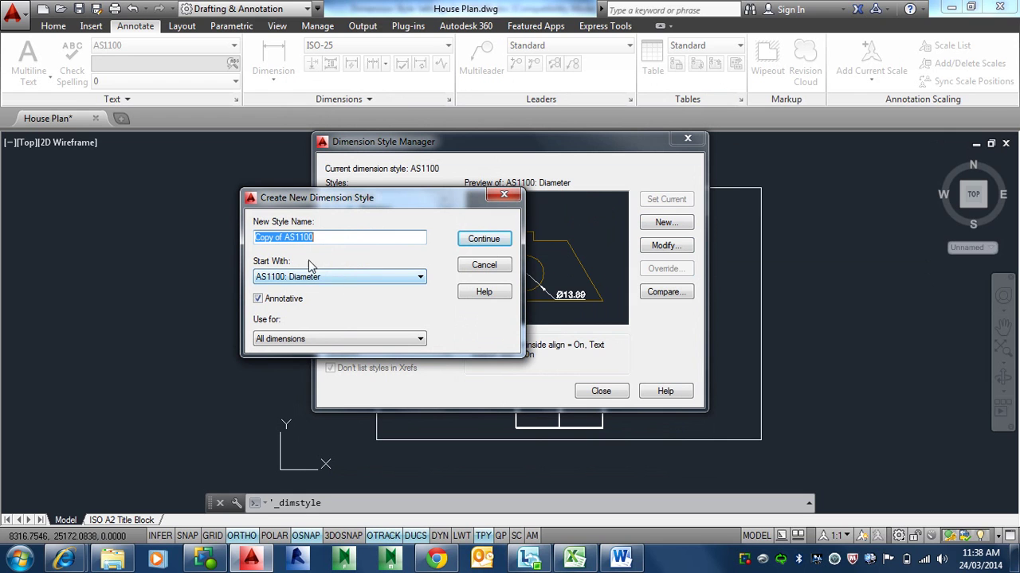
{"action": "left_click", "coordinate": [318, 339]}
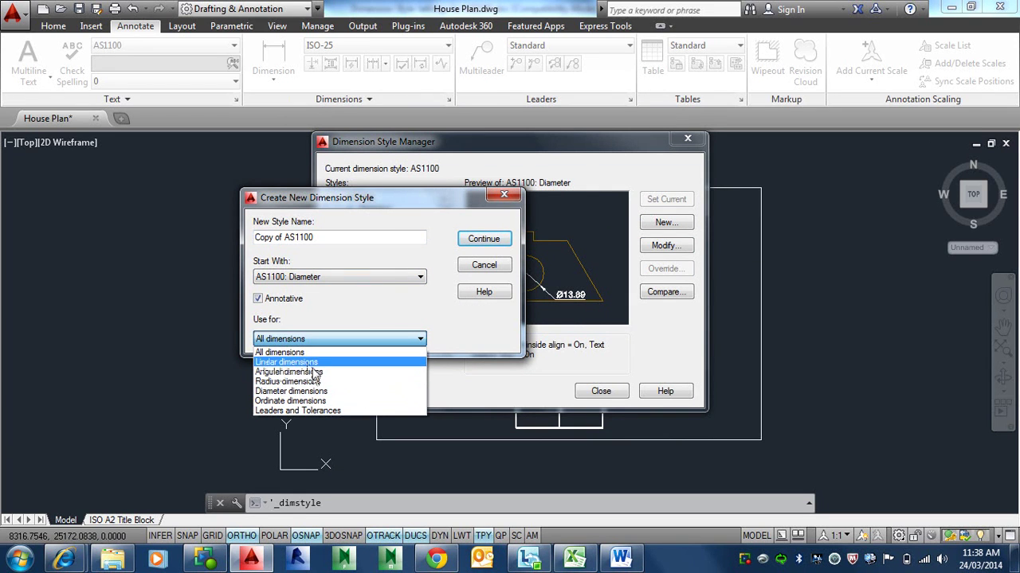
{"action": "left_click", "coordinate": [311, 372]}
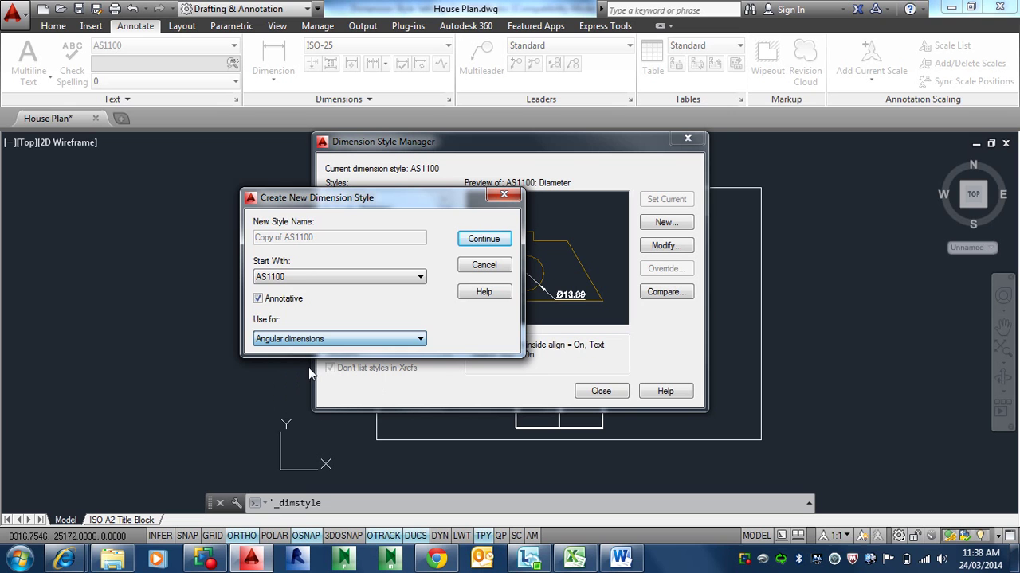
{"action": "left_click", "coordinate": [485, 241]}
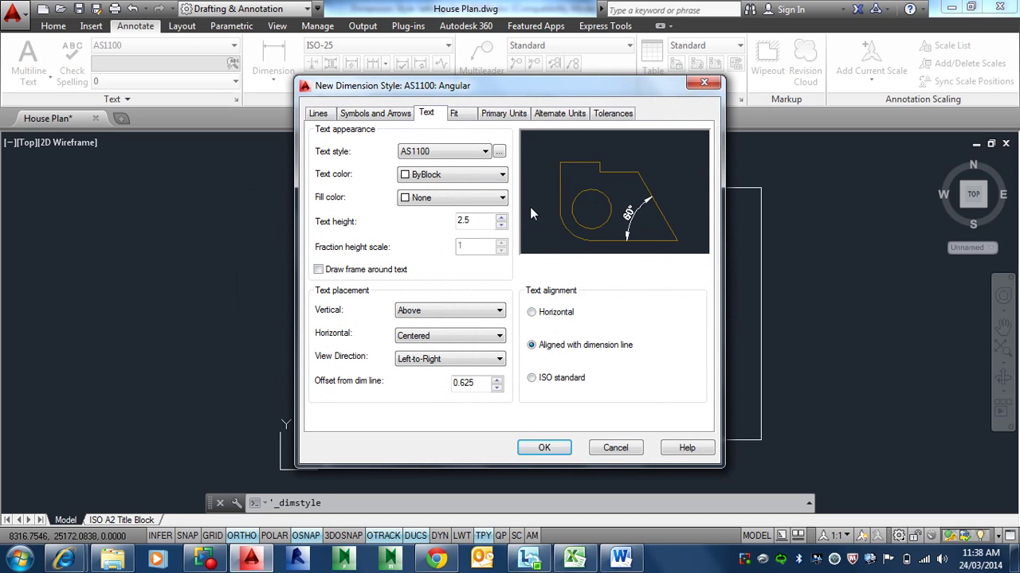
{"action": "left_click", "coordinate": [385, 116]}
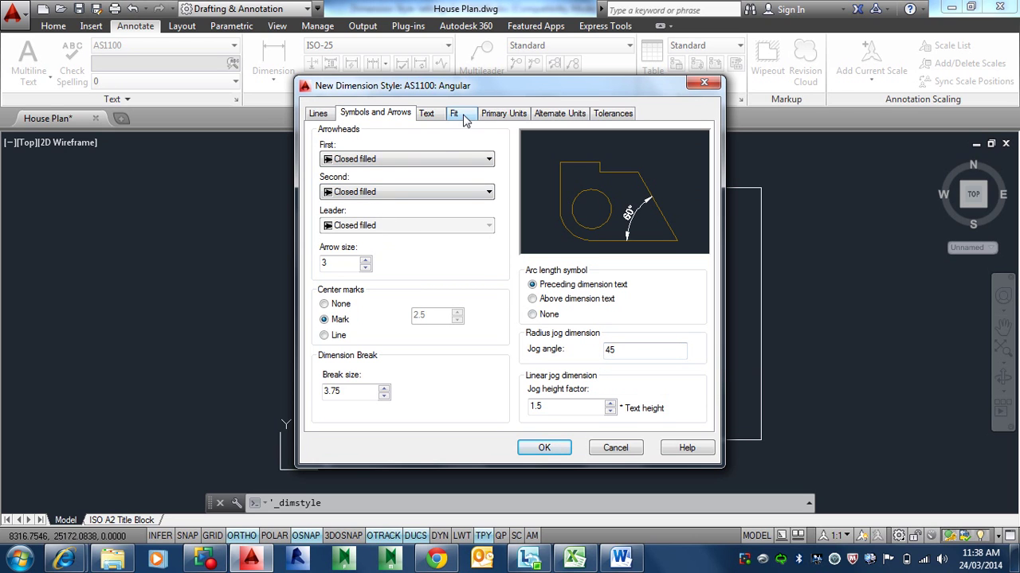
{"action": "left_click", "coordinate": [499, 117]}
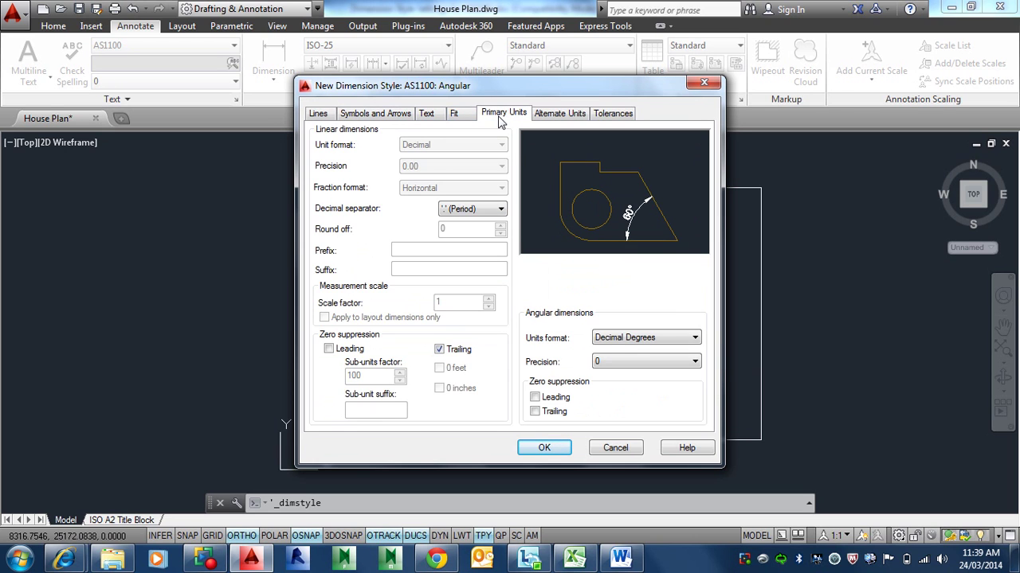
{"action": "left_click", "coordinate": [683, 362]}
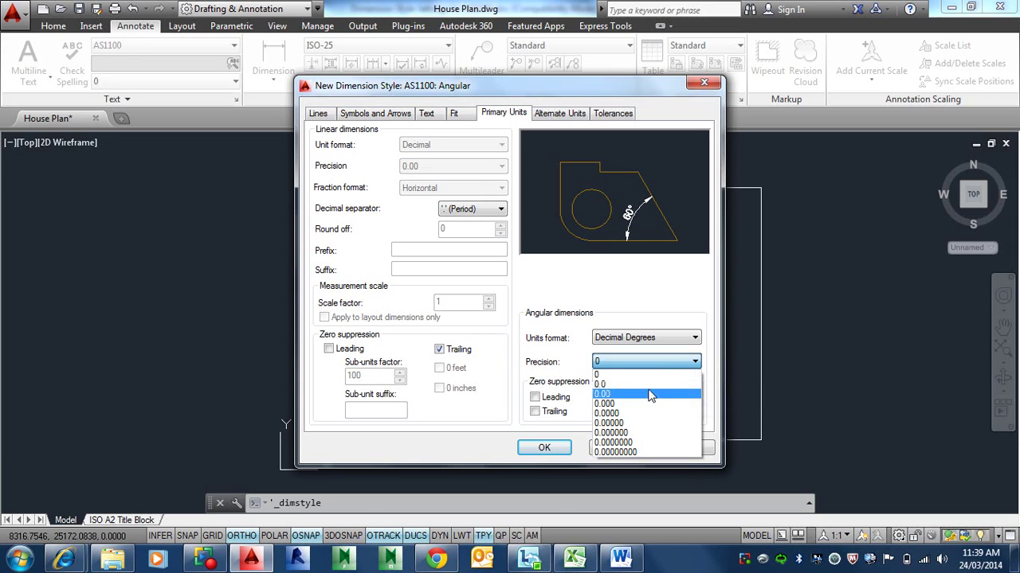
{"action": "left_click", "coordinate": [651, 386]}
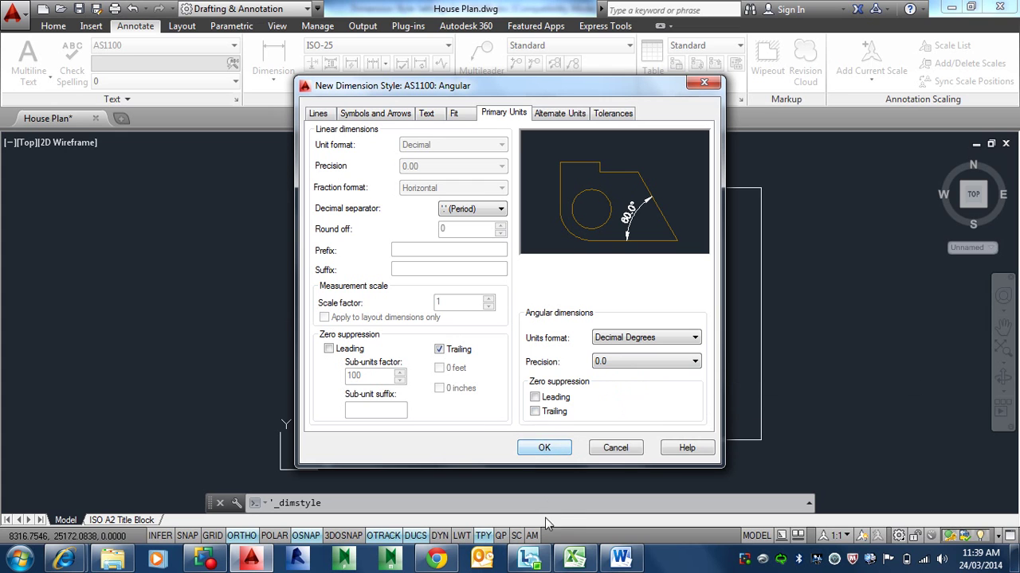
{"action": "left_click", "coordinate": [621, 558]}
Compare the Angular and Diameter Text-tab screenshots in Word, then return to AutoCAD.
{"action": "scroll", "coordinate": [858, 182], "scroll_direction": "down", "scroll_amount": 15}
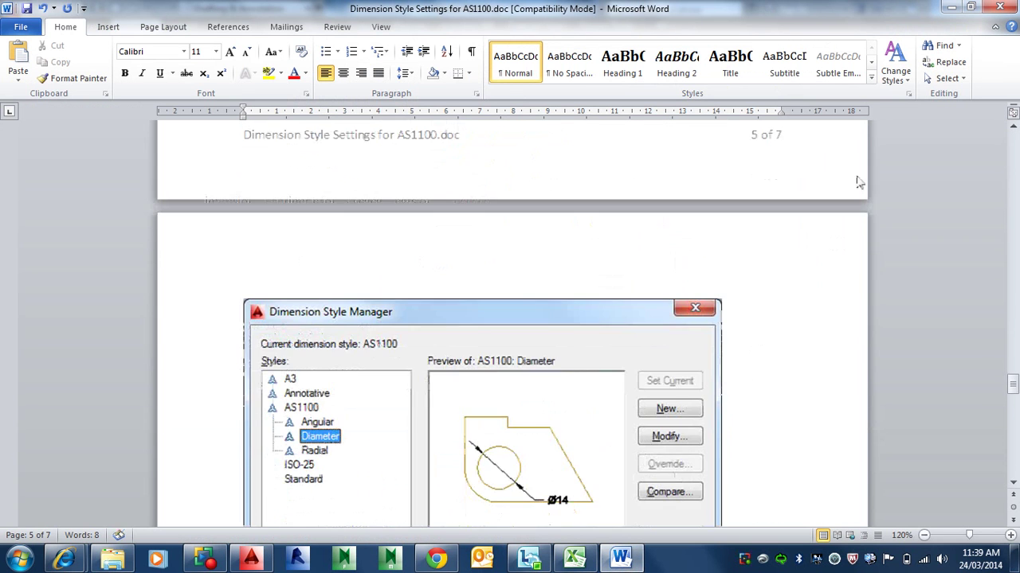
{"action": "scroll", "coordinate": [859, 183], "scroll_direction": "down", "scroll_amount": 10}
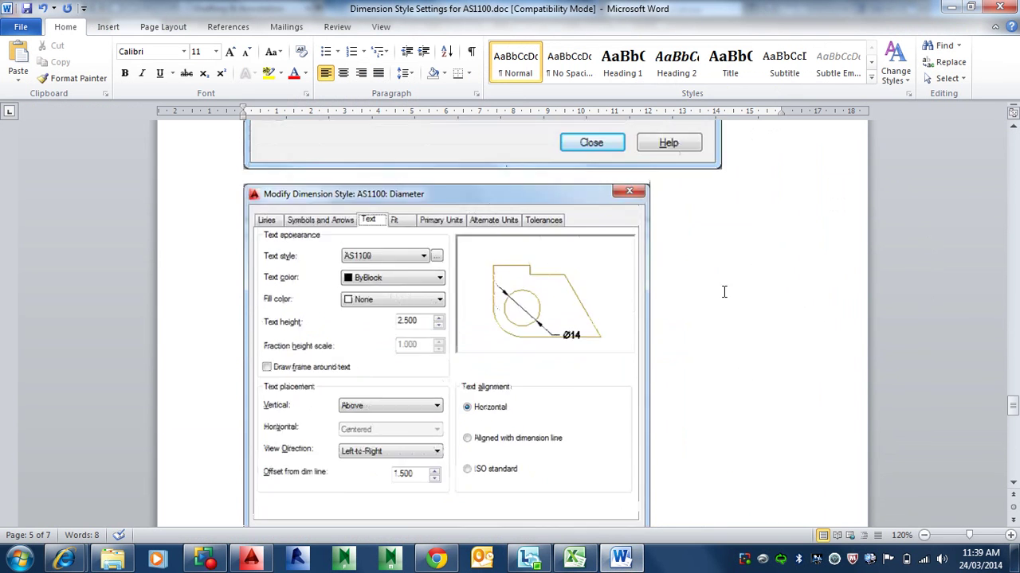
{"action": "scroll", "coordinate": [724, 292], "scroll_direction": "down", "scroll_amount": 10}
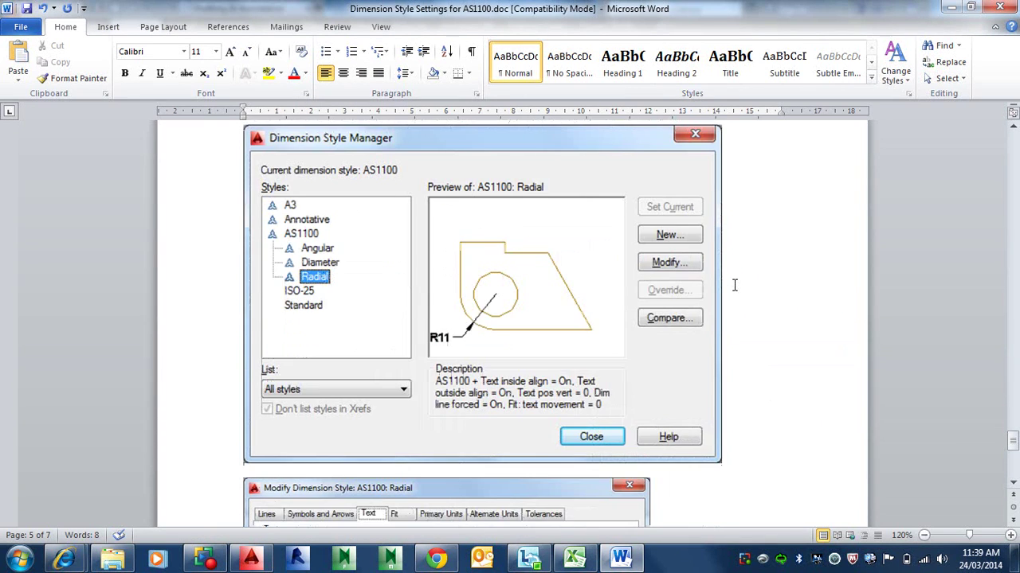
{"action": "scroll", "coordinate": [734, 286], "scroll_direction": "down", "scroll_amount": 10}
{"action": "scroll", "coordinate": [732, 284], "scroll_direction": "down", "scroll_amount": 3}
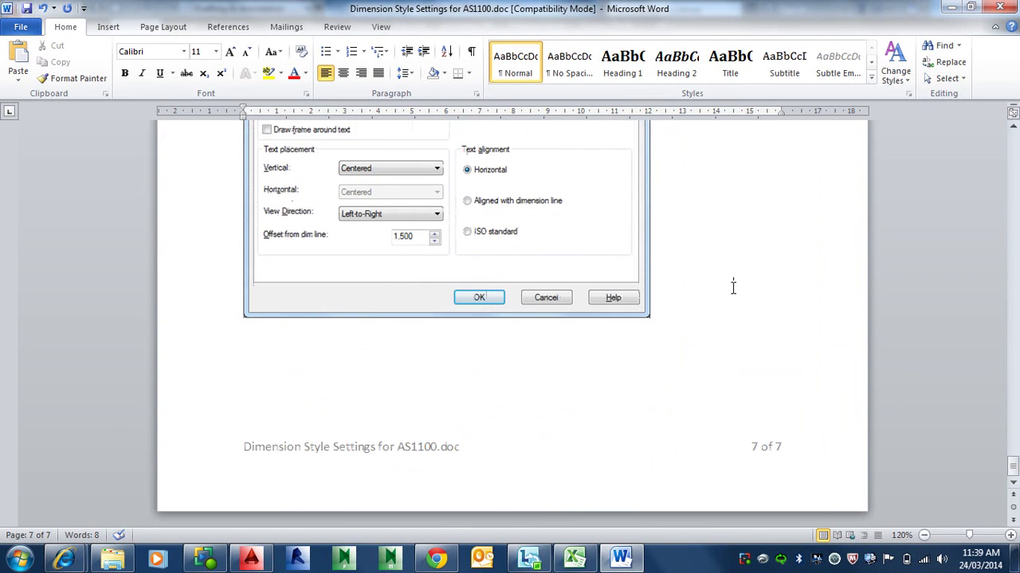
{"action": "scroll", "coordinate": [728, 287], "scroll_direction": "up", "scroll_amount": 15}
{"action": "scroll", "coordinate": [701, 303], "scroll_direction": "up", "scroll_amount": 15}
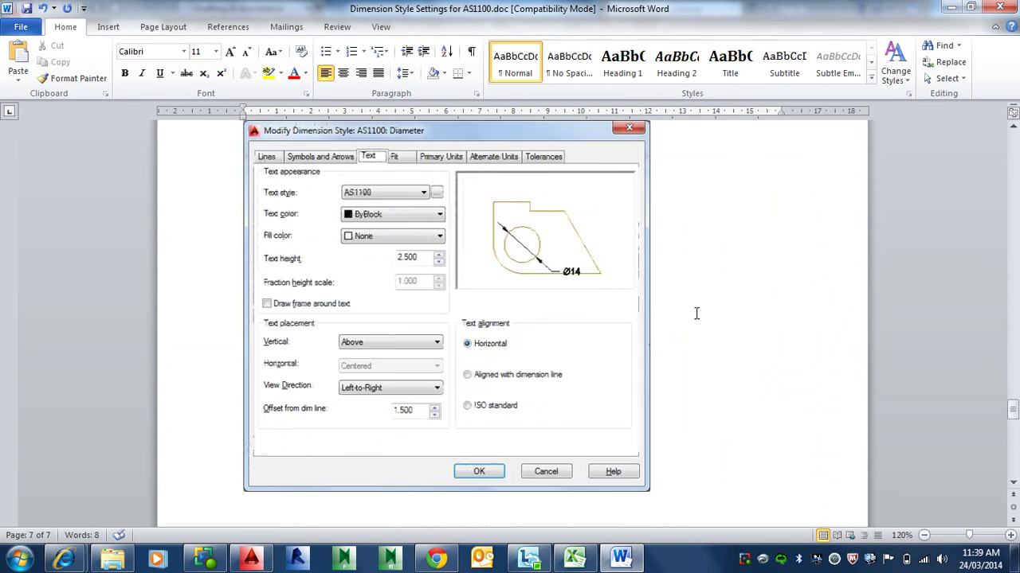
{"action": "scroll", "coordinate": [686, 324], "scroll_direction": "up", "scroll_amount": 10}
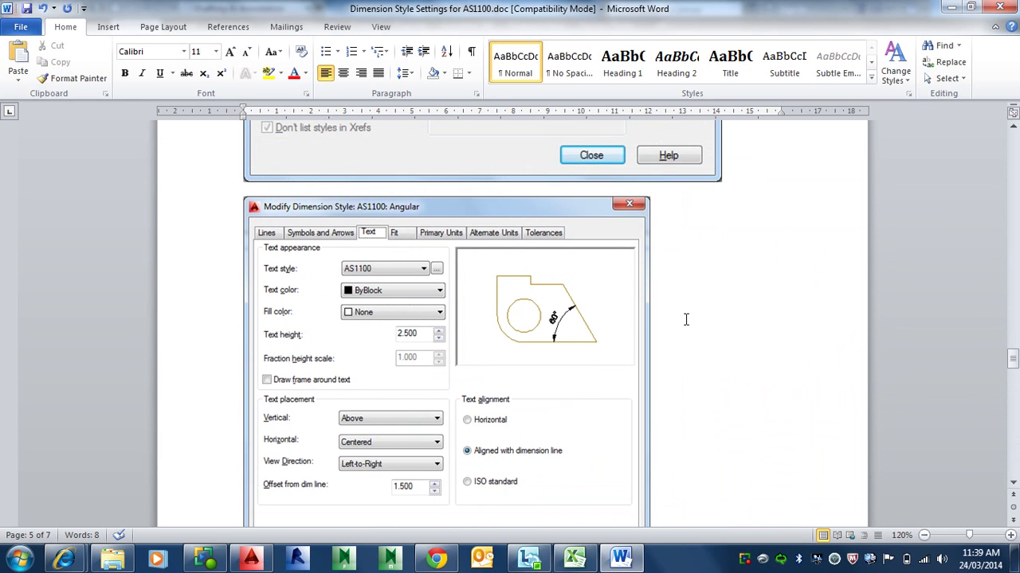
{"action": "scroll", "coordinate": [686, 320], "scroll_direction": "down", "scroll_amount": 1}
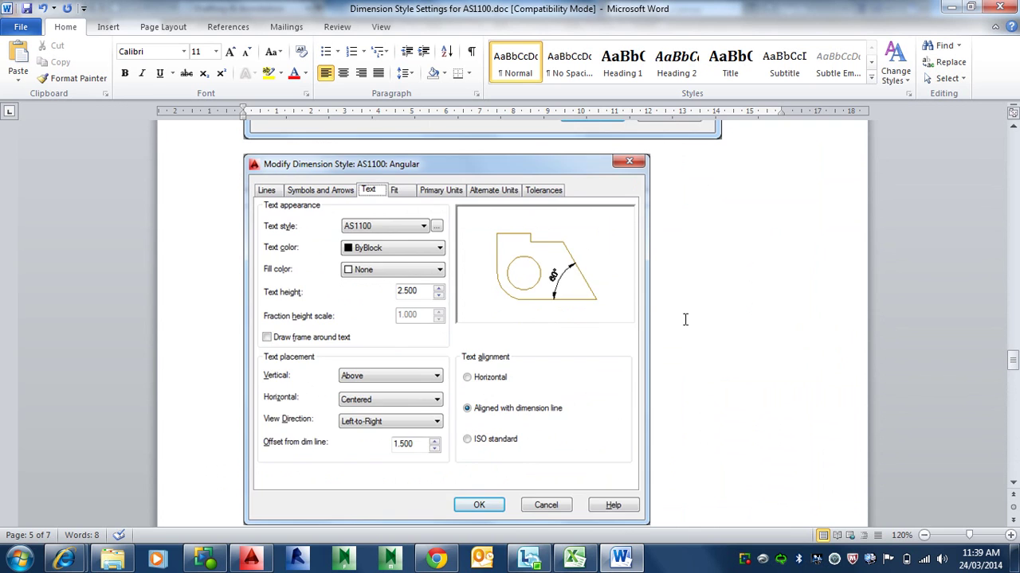
{"action": "scroll", "coordinate": [685, 320], "scroll_direction": "up", "scroll_amount": 6}
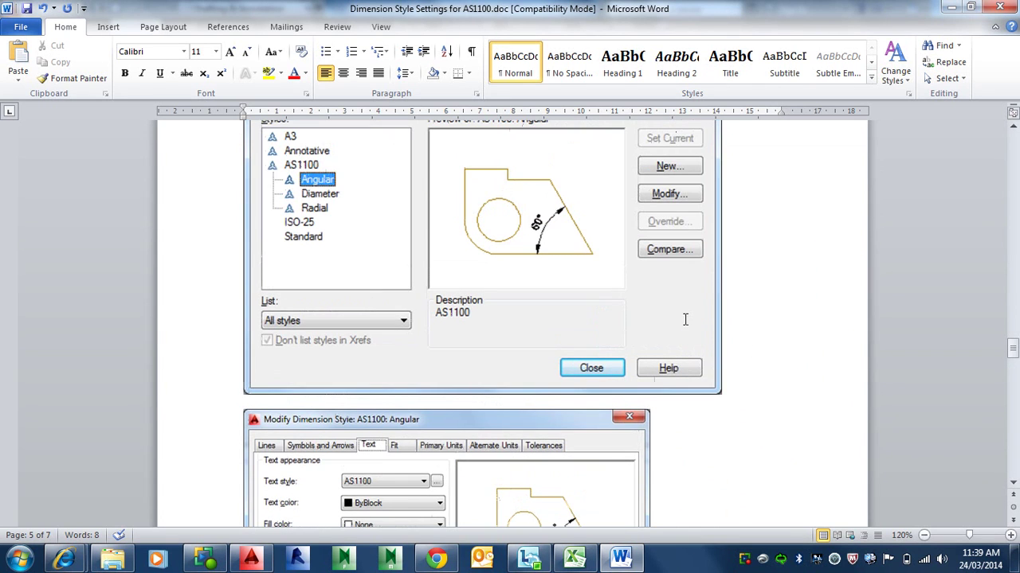
{"action": "scroll", "coordinate": [684, 320], "scroll_direction": "down", "scroll_amount": 15}
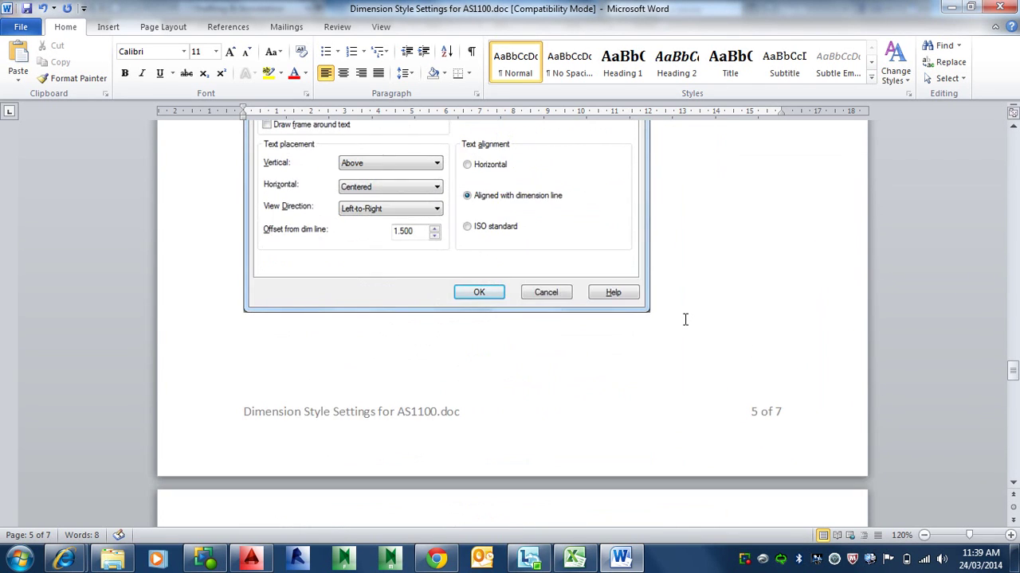
{"action": "scroll", "coordinate": [685, 319], "scroll_direction": "down", "scroll_amount": 4}
{"action": "scroll", "coordinate": [684, 319], "scroll_direction": "down", "scroll_amount": 7}
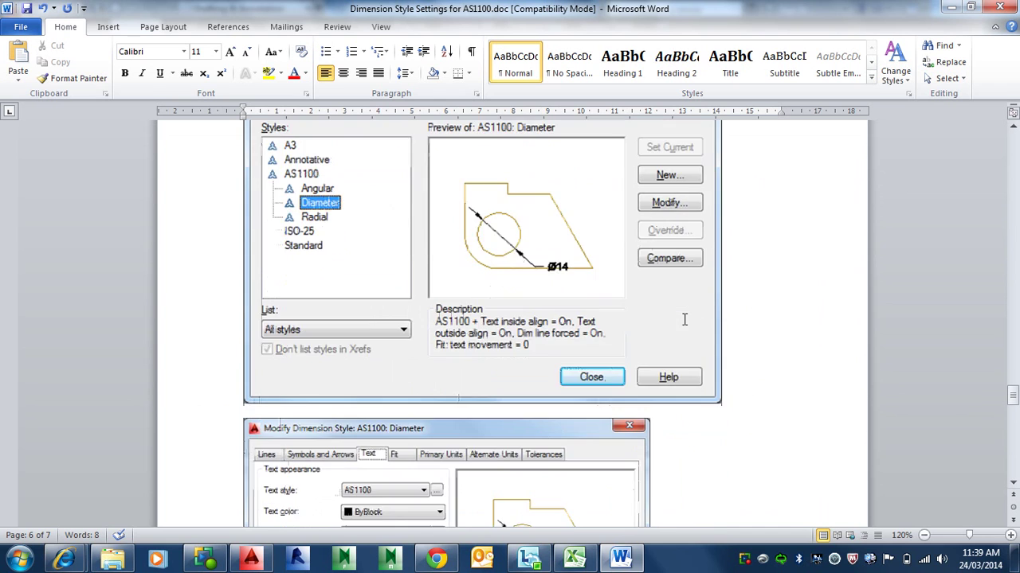
{"action": "scroll", "coordinate": [682, 316], "scroll_direction": "down", "scroll_amount": 1}
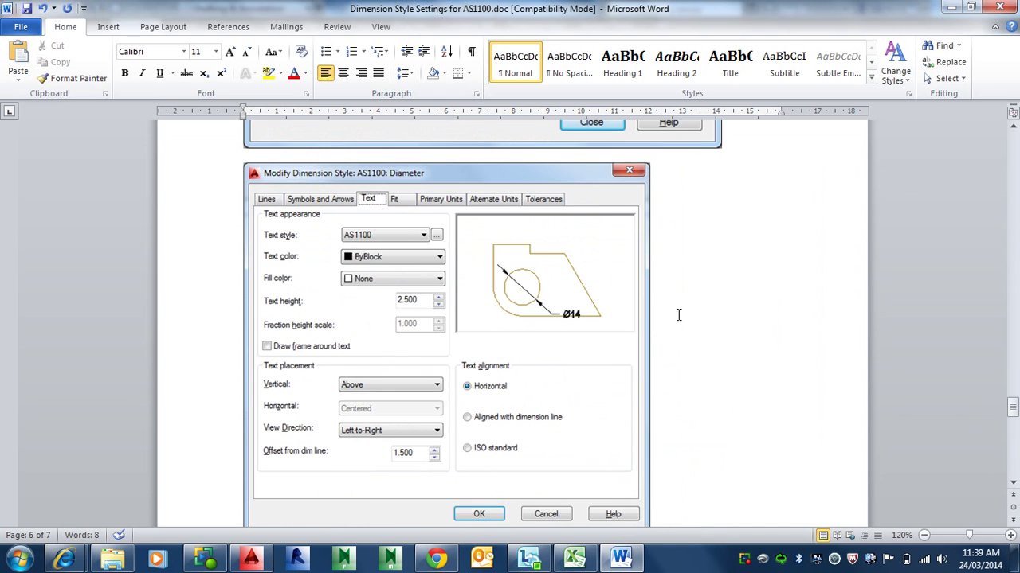
{"action": "scroll", "coordinate": [685, 296], "scroll_direction": "up", "scroll_amount": 5}
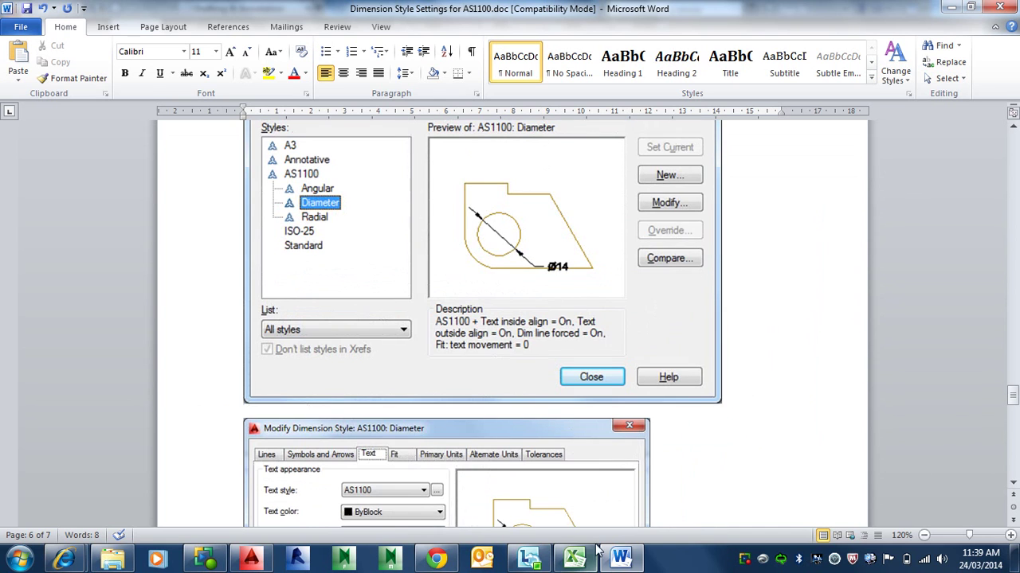
{"action": "left_click", "coordinate": [265, 551]}
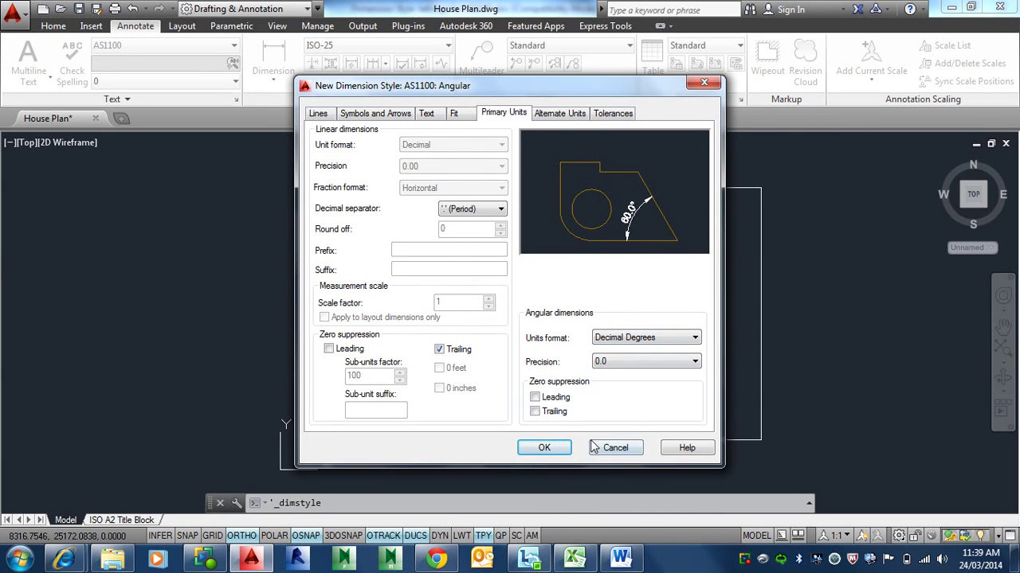
Confirm the Angular sub-style and close the Dimension Style Manager.
{"action": "left_click", "coordinate": [560, 449]}
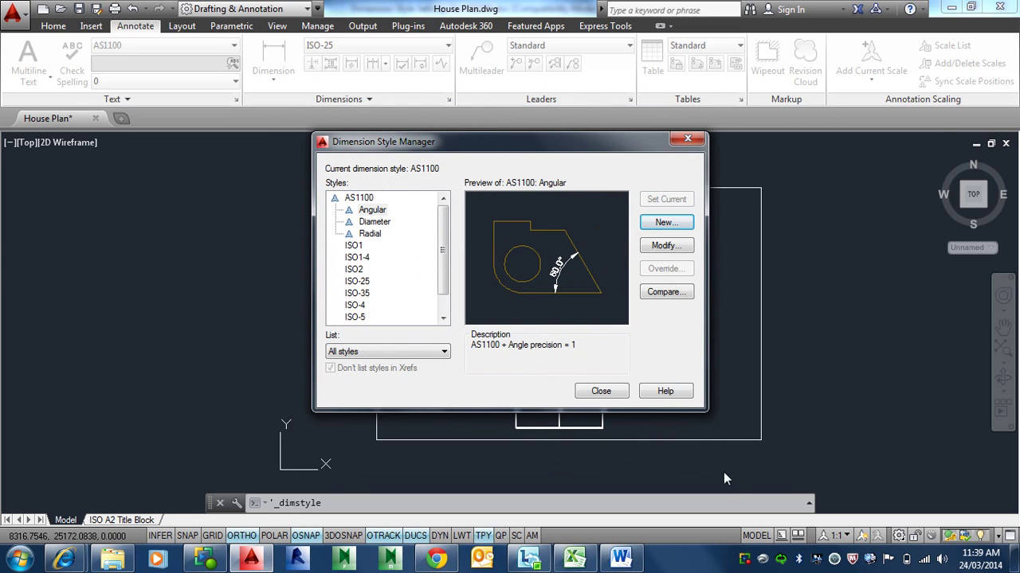
{"action": "left_click", "coordinate": [600, 391]}
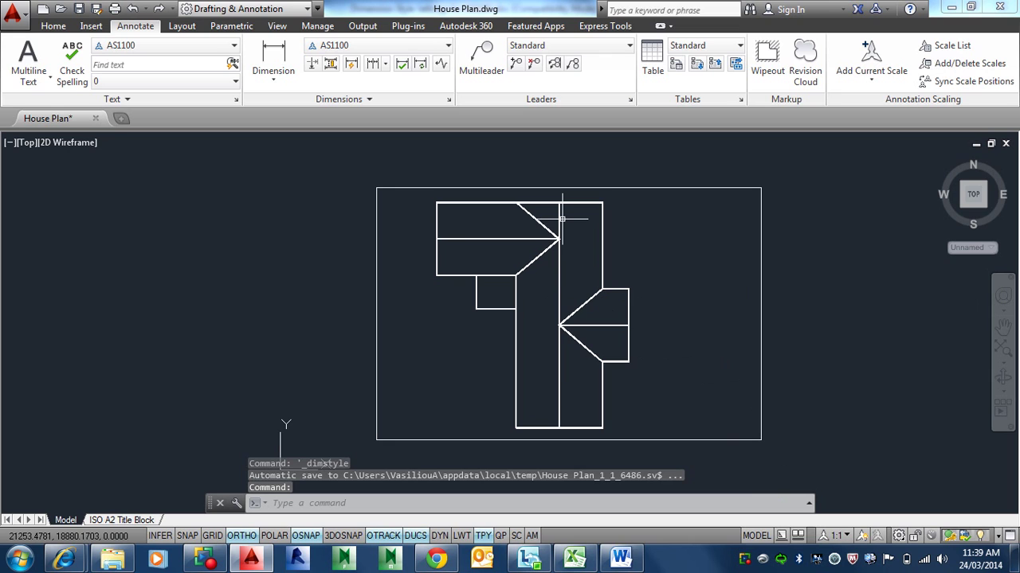
Set the annotation scale to 1:100 and dimension the border's top edge at 29000.
{"action": "left_click", "coordinate": [835, 536]}
{"action": "left_click", "coordinate": [850, 395]}
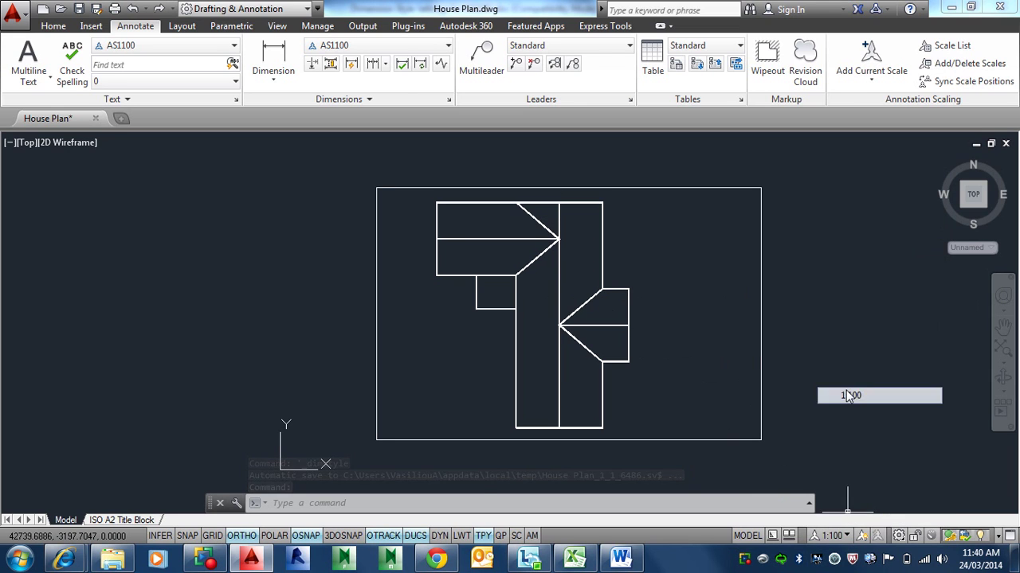
{"action": "left_click", "coordinate": [273, 68]}
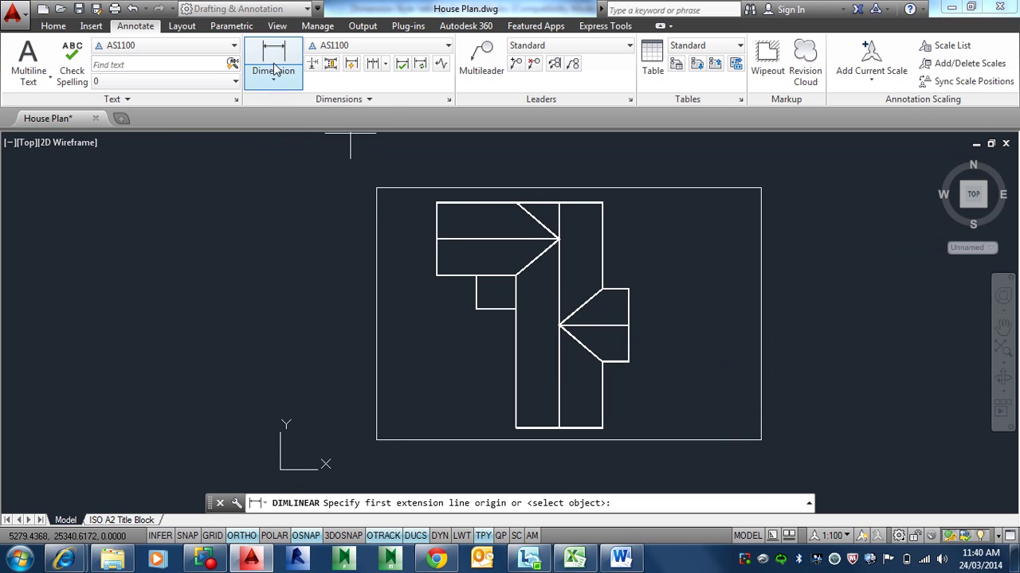
{"action": "left_click", "coordinate": [376, 188]}
{"action": "left_click", "coordinate": [761, 188]}
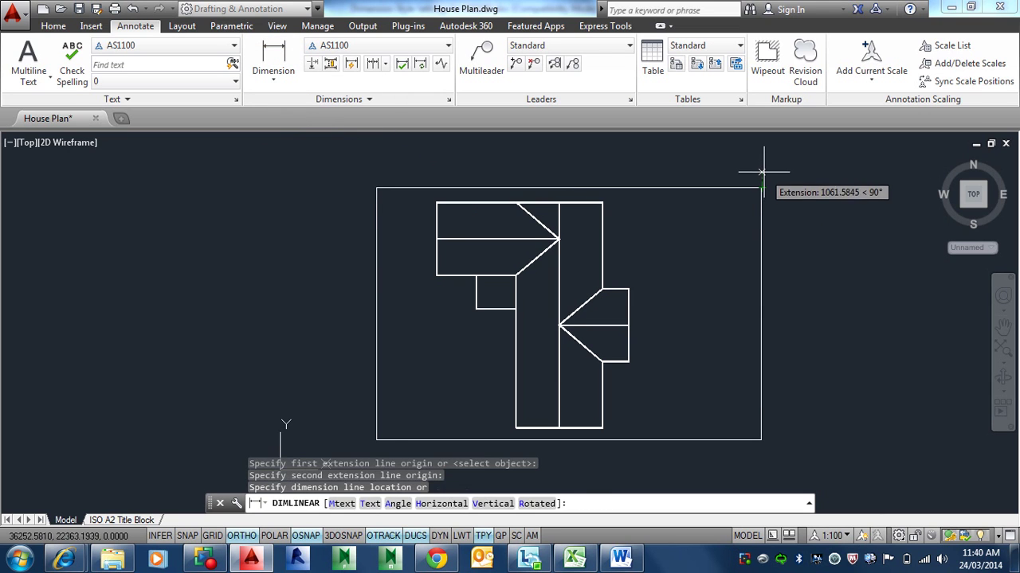
{"action": "left_click", "coordinate": [760, 165]}
{"action": "scroll", "coordinate": [597, 231], "scroll_direction": "up", "scroll_amount": 8}
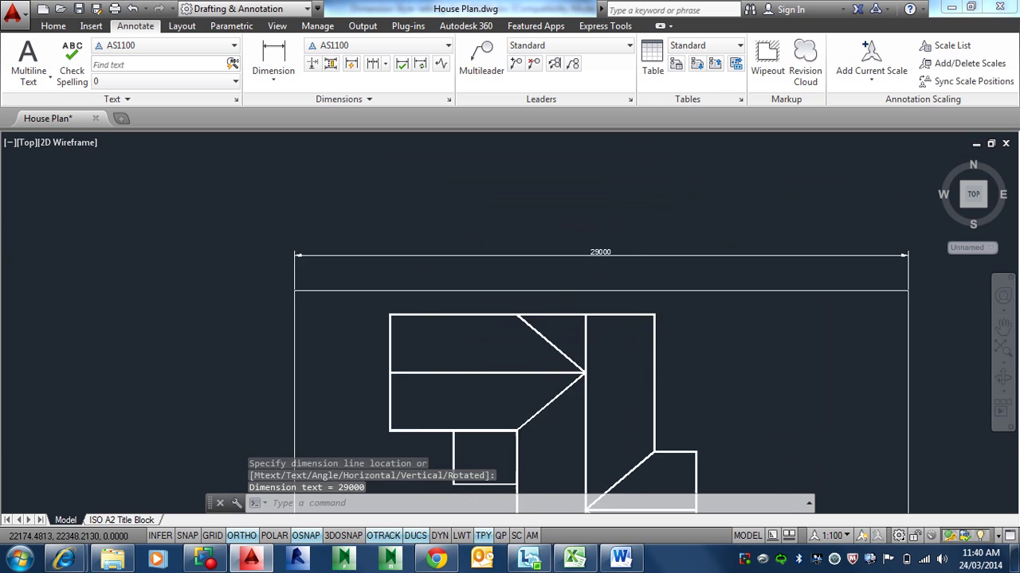
{"action": "scroll", "coordinate": [595, 227], "scroll_direction": "down", "scroll_amount": 3}
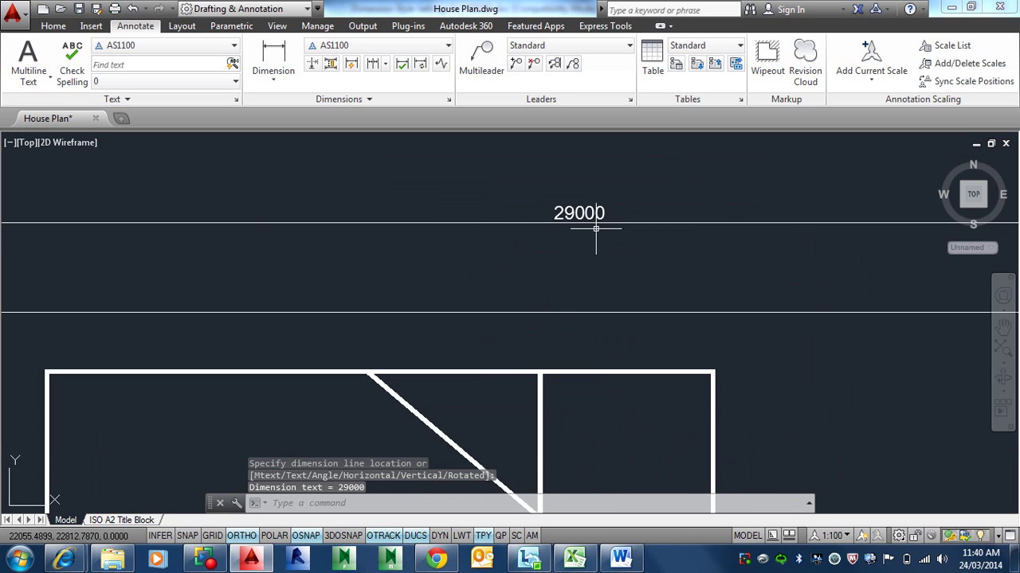
{"action": "scroll", "coordinate": [596, 227], "scroll_direction": "down", "scroll_amount": 5}
{"action": "scroll", "coordinate": [567, 272], "scroll_direction": "up", "scroll_amount": 2}
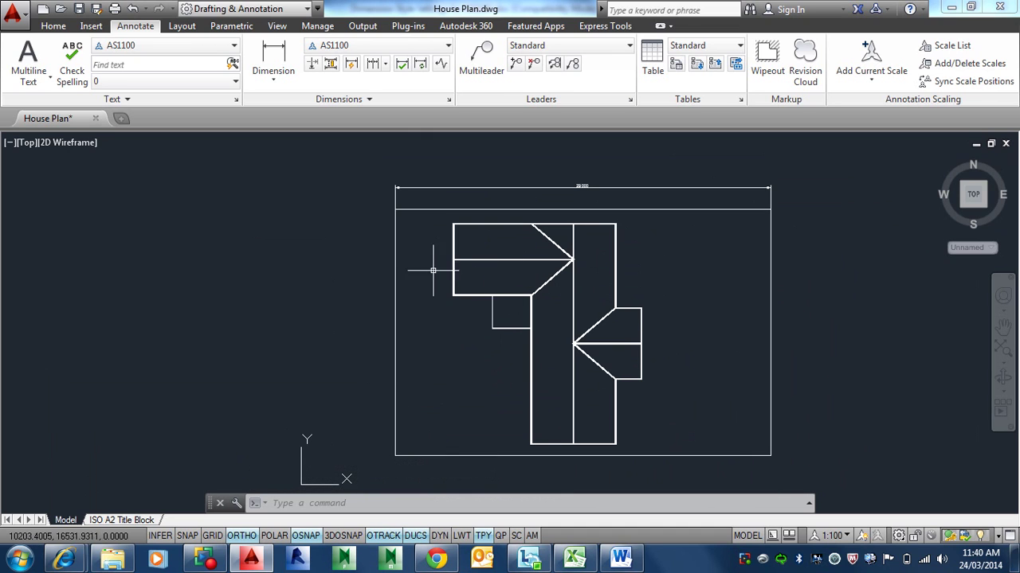
{"action": "mouse_move", "coordinate": [451, 295]}
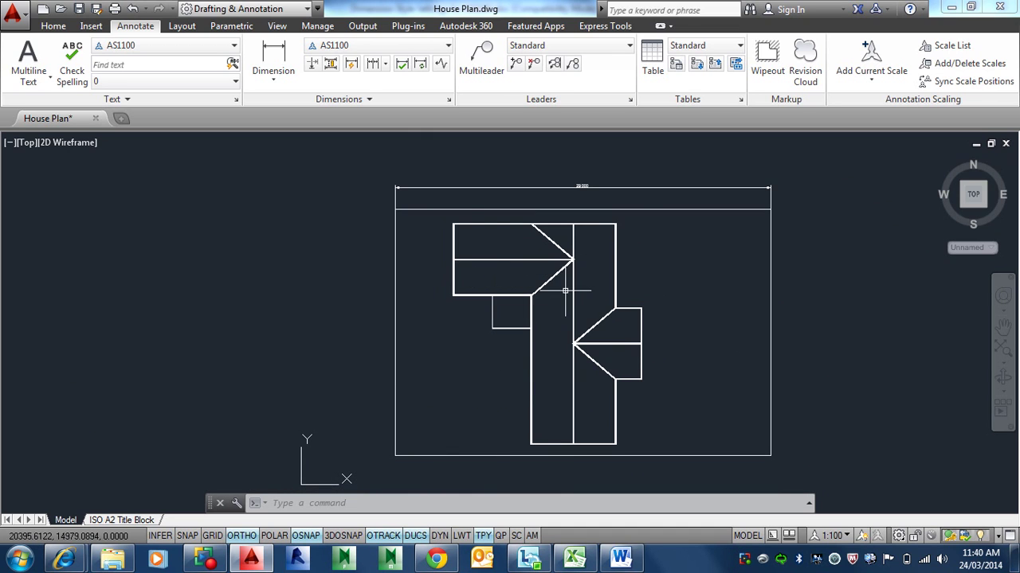
Add a 40.2° angular dimension between the diagonal roof line and the horizontal line.
{"action": "left_click", "coordinate": [273, 78]}
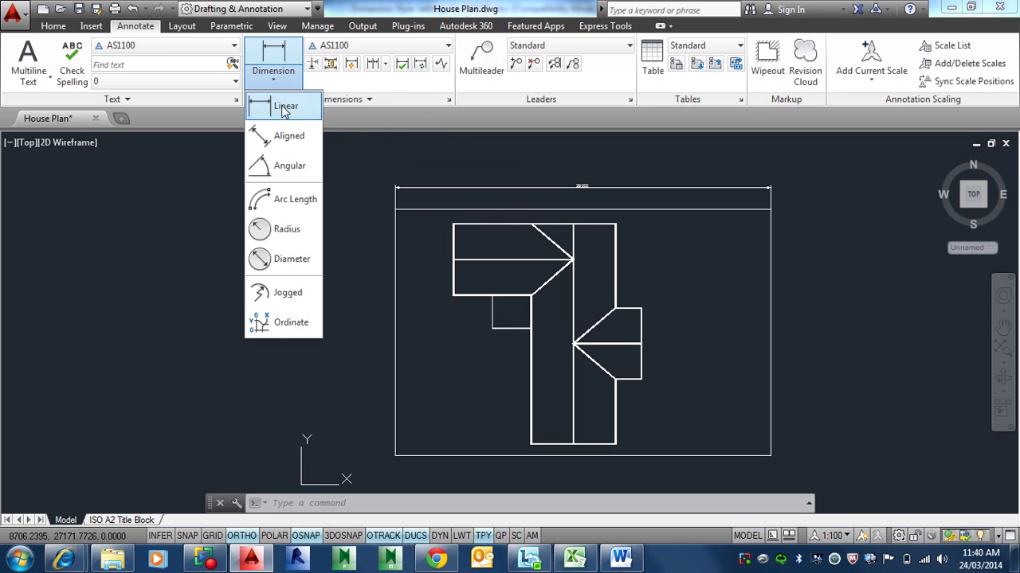
{"action": "left_click", "coordinate": [290, 165]}
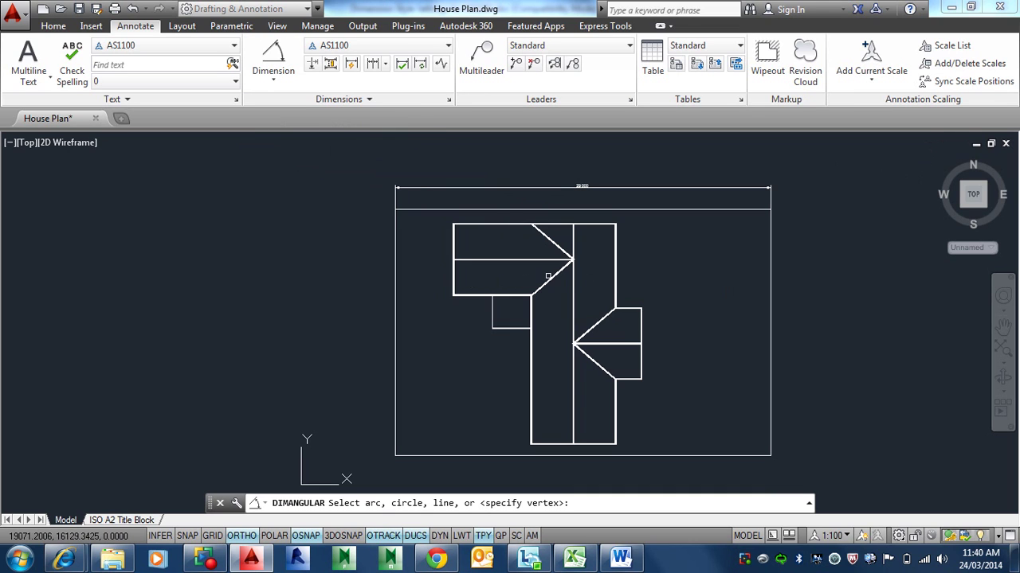
{"action": "left_click", "coordinate": [549, 280]}
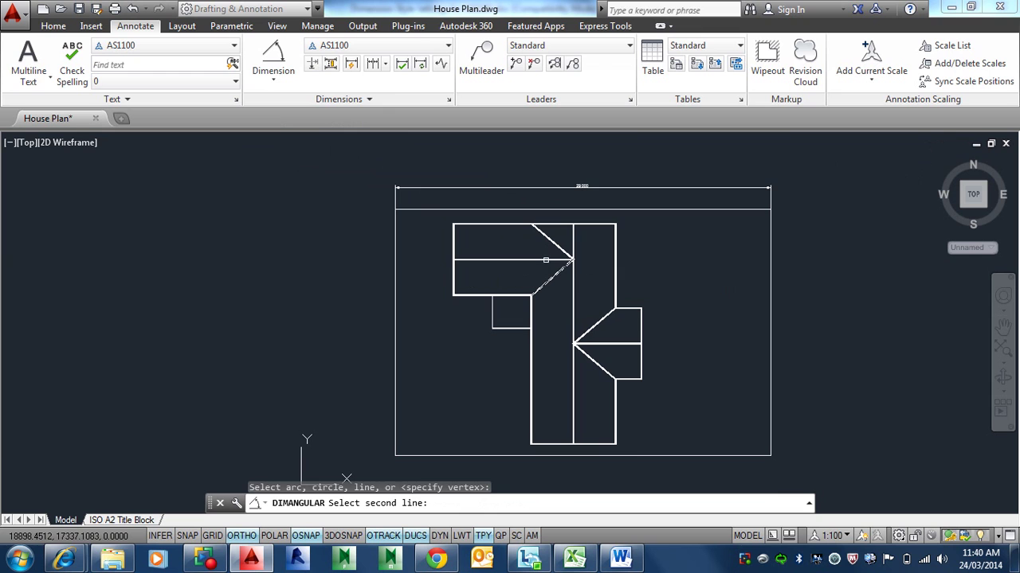
{"action": "left_click", "coordinate": [548, 261]}
{"action": "scroll", "coordinate": [538, 263], "scroll_direction": "up", "scroll_amount": 4}
{"action": "scroll", "coordinate": [535, 263], "scroll_direction": "up", "scroll_amount": 4}
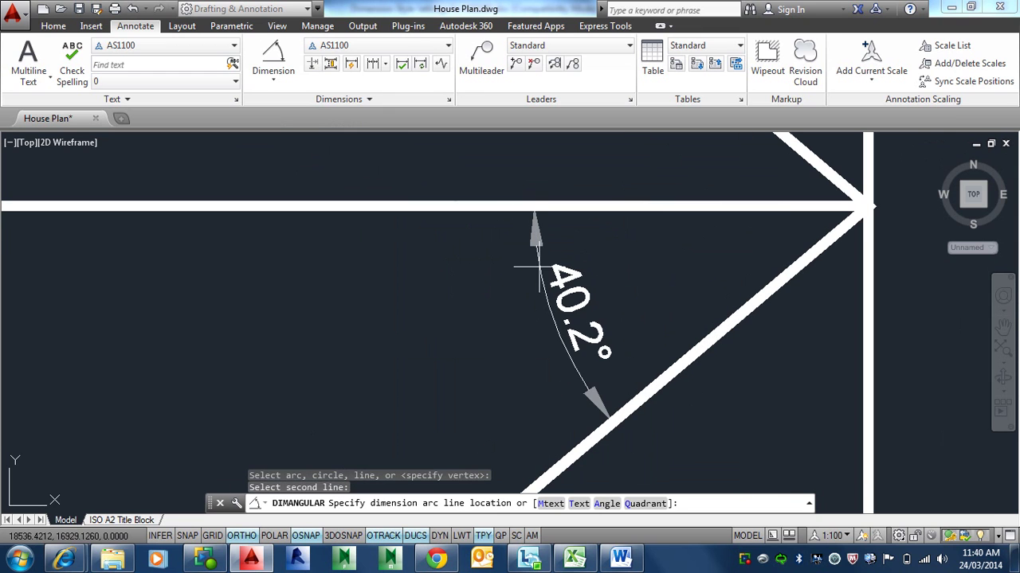
{"action": "left_click", "coordinate": [485, 279]}
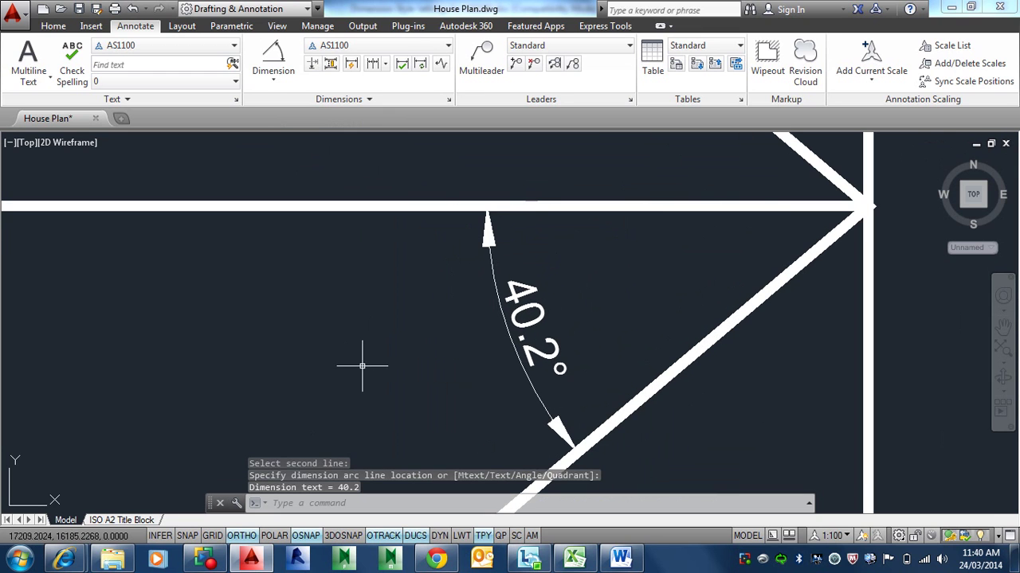
{"action": "scroll", "coordinate": [441, 309], "scroll_direction": "down", "scroll_amount": 8}
{"action": "scroll", "coordinate": [440, 309], "scroll_direction": "down", "scroll_amount": 7}
{"action": "scroll", "coordinate": [454, 295], "scroll_direction": "up", "scroll_amount": 5}
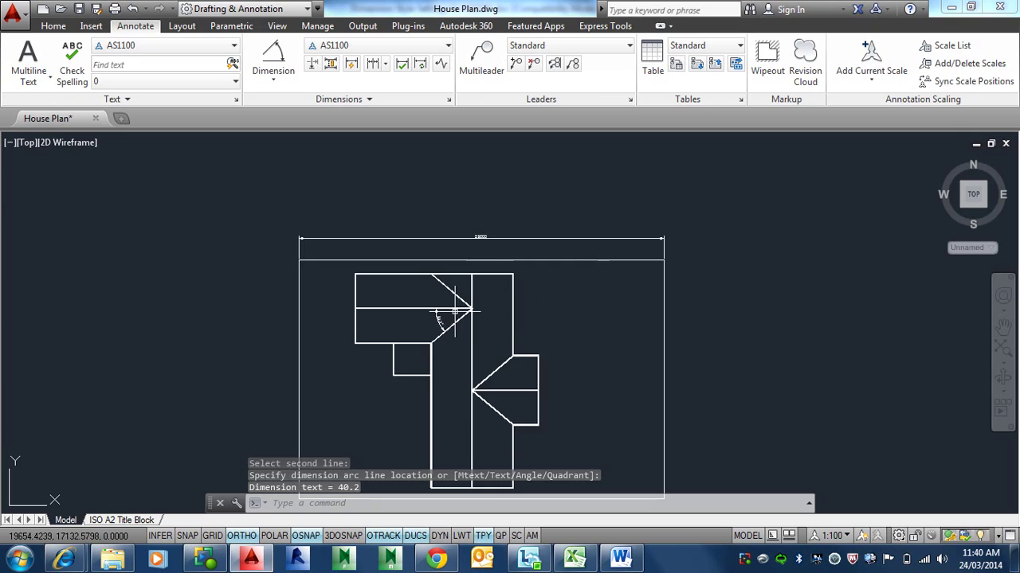
{"action": "scroll", "coordinate": [470, 263], "scroll_direction": "down", "scroll_amount": 2}
{"action": "scroll", "coordinate": [479, 242], "scroll_direction": "up", "scroll_amount": 2}
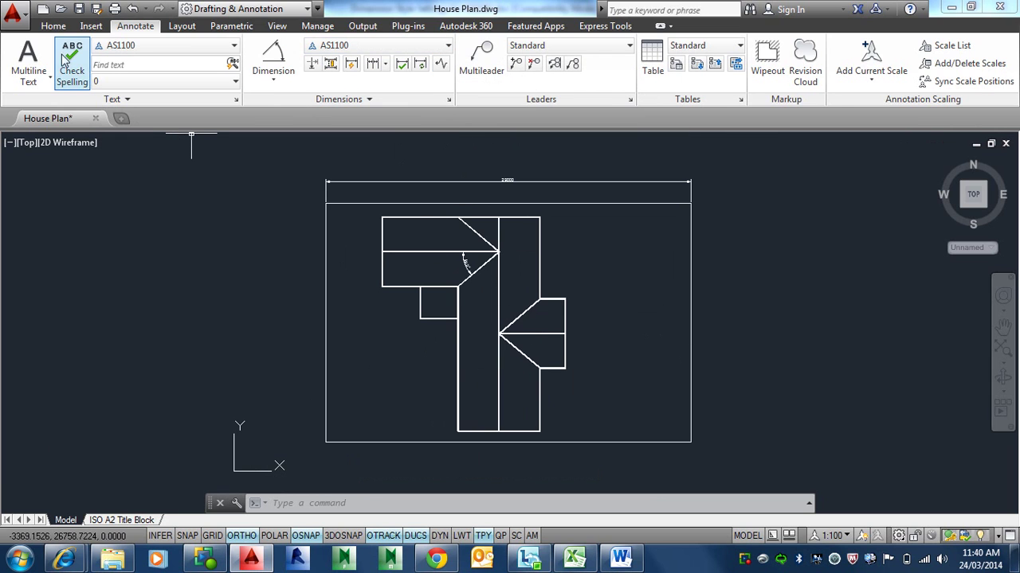
Draw a small circle to the left of the house.
{"action": "left_click", "coordinate": [54, 25]}
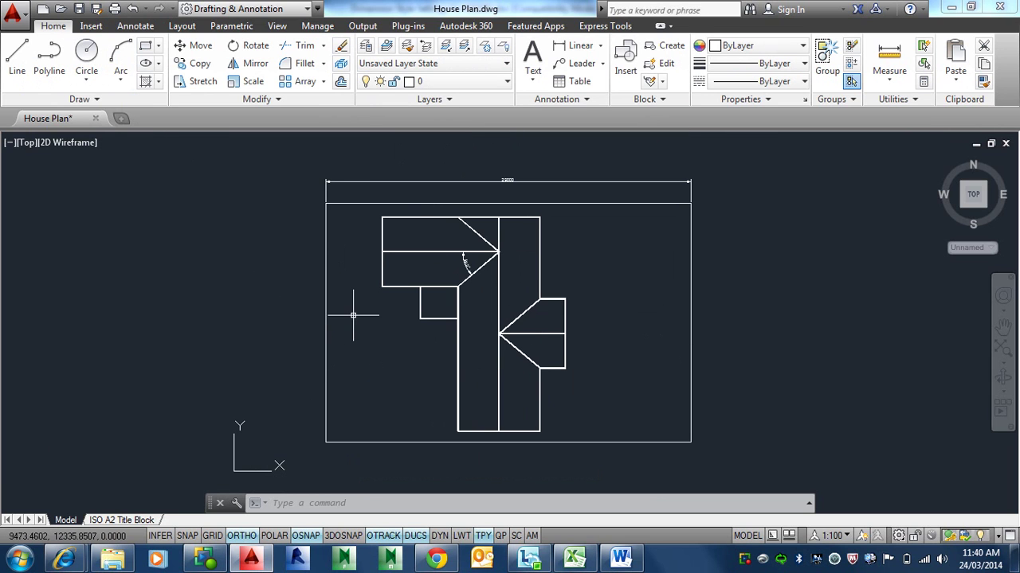
{"action": "type", "text": "c"}
{"action": "key", "text": "Return"}
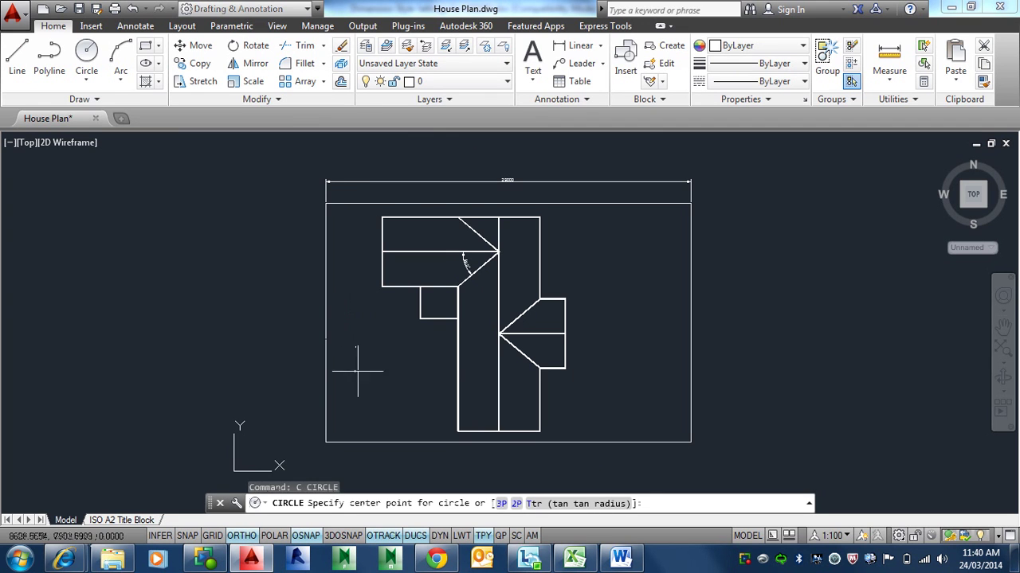
{"action": "left_click", "coordinate": [357, 370]}
{"action": "left_click", "coordinate": [378, 358]}
{"action": "scroll", "coordinate": [364, 369], "scroll_direction": "up", "scroll_amount": 2}
{"action": "middle_click_drag", "start_coordinate": [364, 369], "coordinate": [400, 296]}
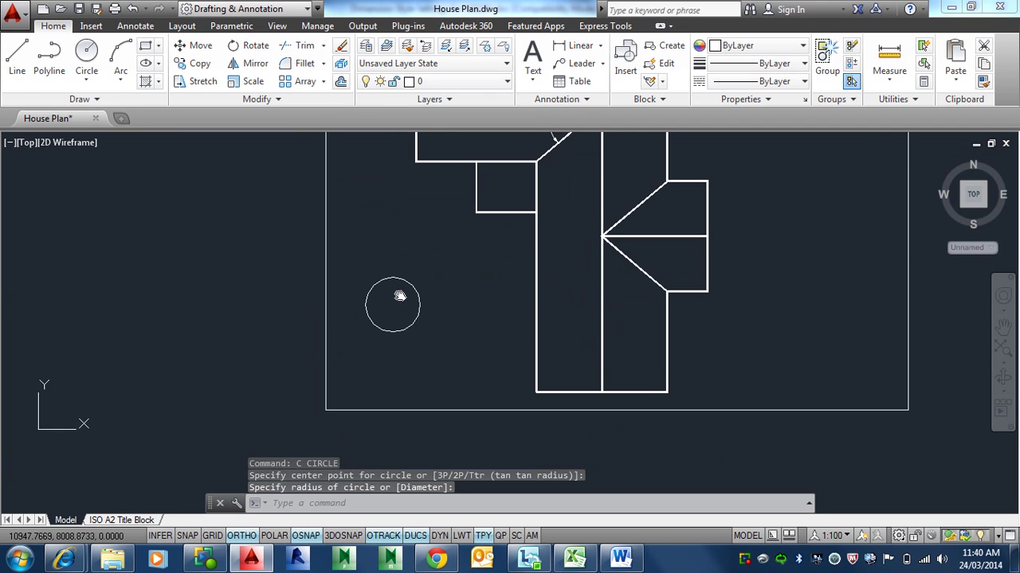
Dimension the circle's radius, placing the R1361.2 label beside it.
{"action": "left_click", "coordinate": [135, 25]}
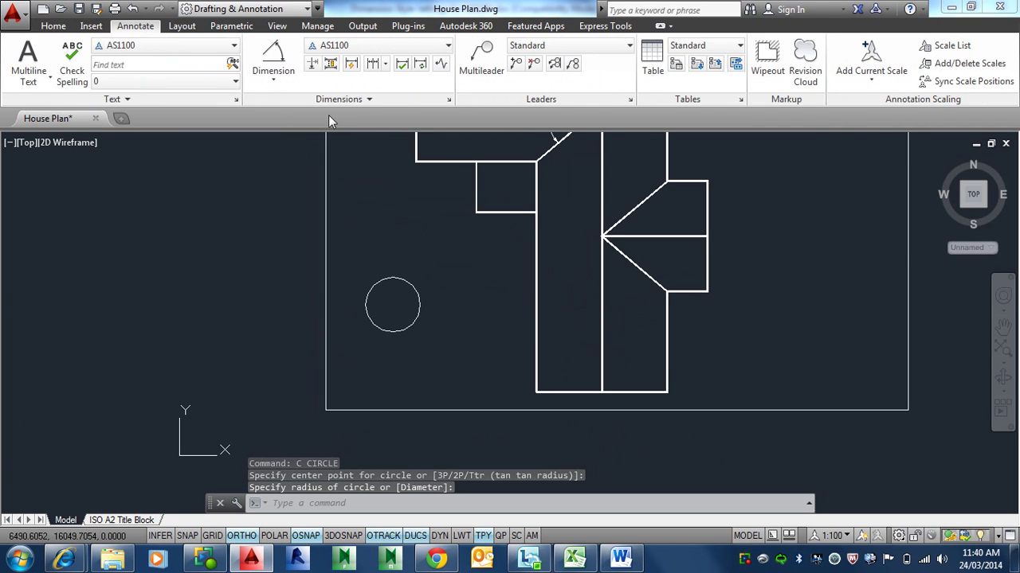
{"action": "left_click", "coordinate": [286, 86]}
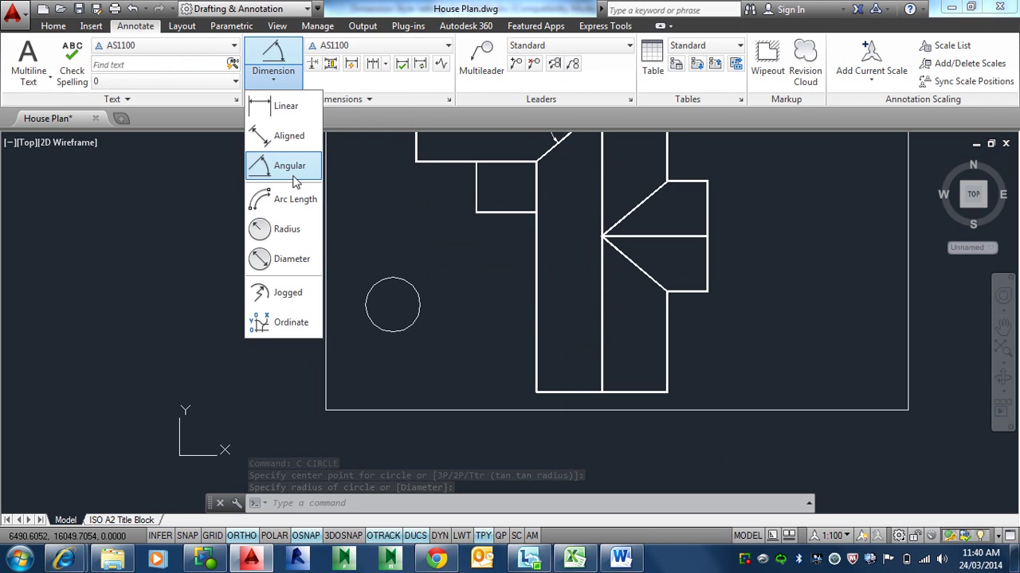
{"action": "left_click", "coordinate": [285, 230]}
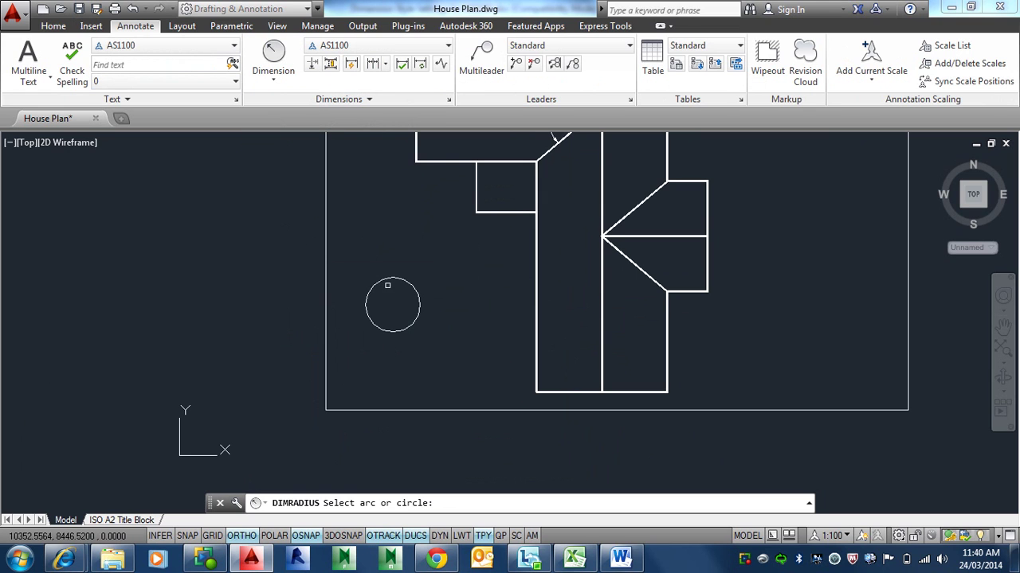
{"action": "left_click", "coordinate": [387, 280]}
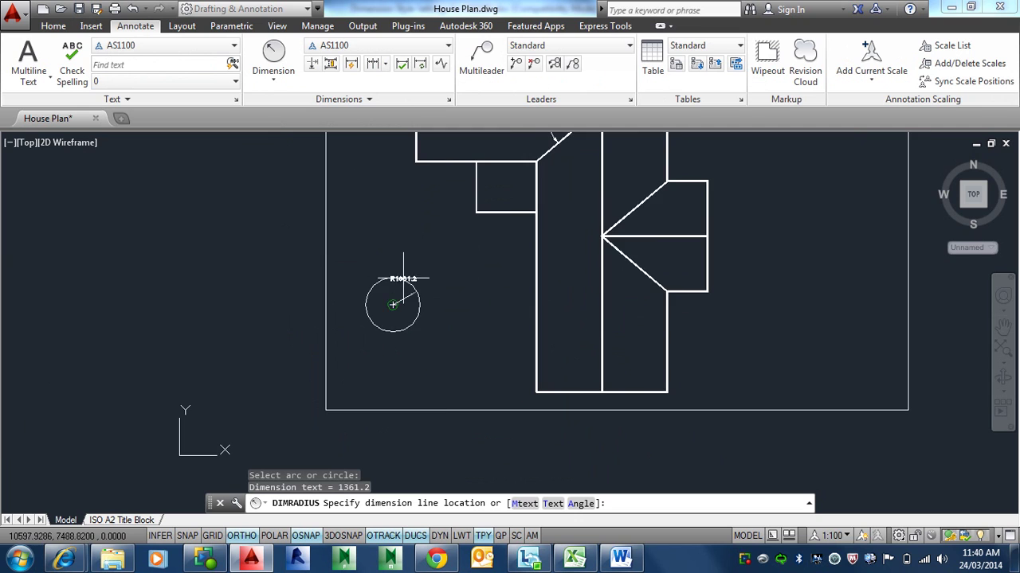
{"action": "scroll", "coordinate": [401, 287], "scroll_direction": "up", "scroll_amount": 5}
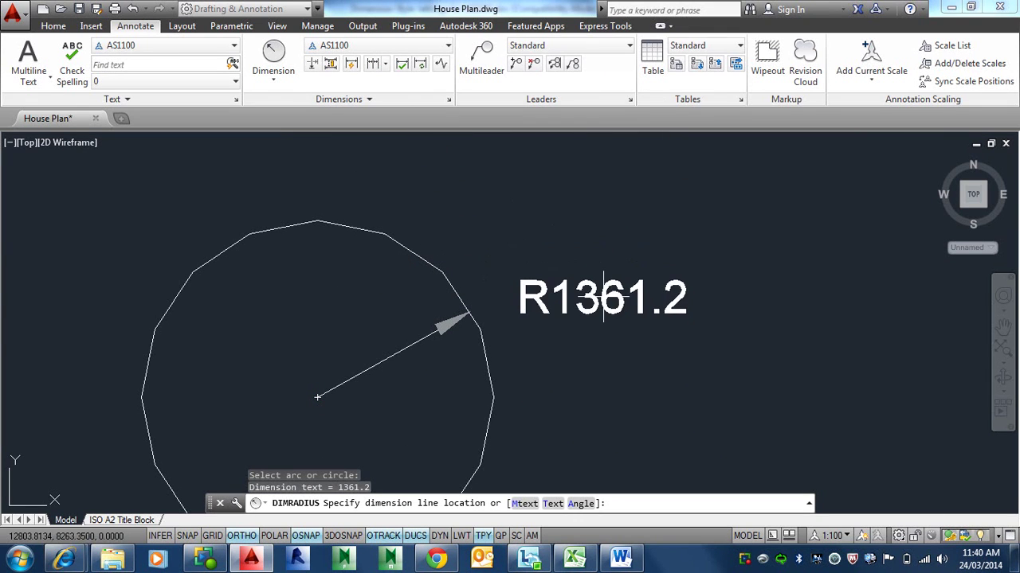
{"action": "left_click", "coordinate": [602, 307]}
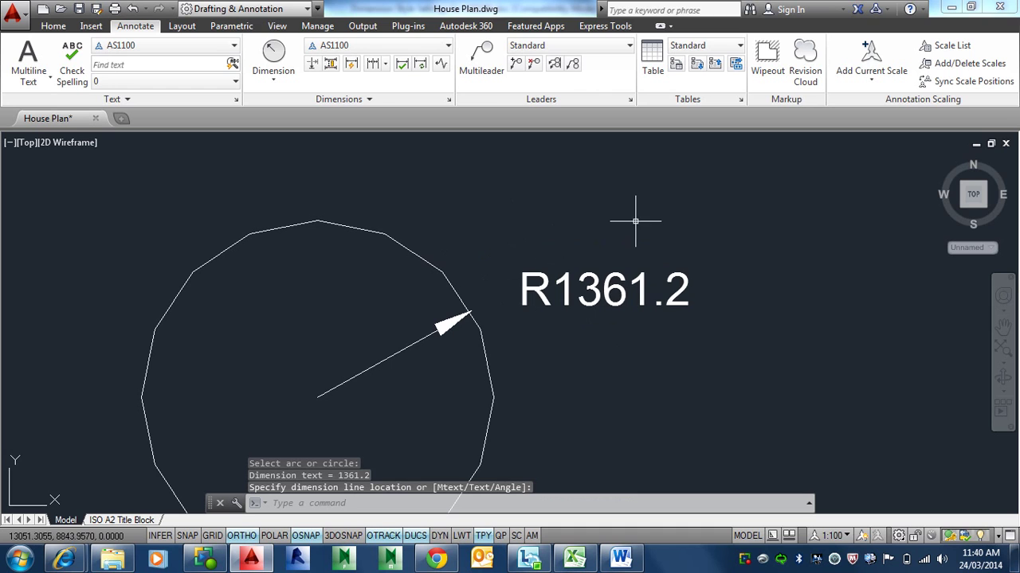
{"action": "scroll", "coordinate": [476, 376], "scroll_direction": "down", "scroll_amount": 4}
{"action": "middle_click_drag", "start_coordinate": [486, 372], "coordinate": [522, 288]}
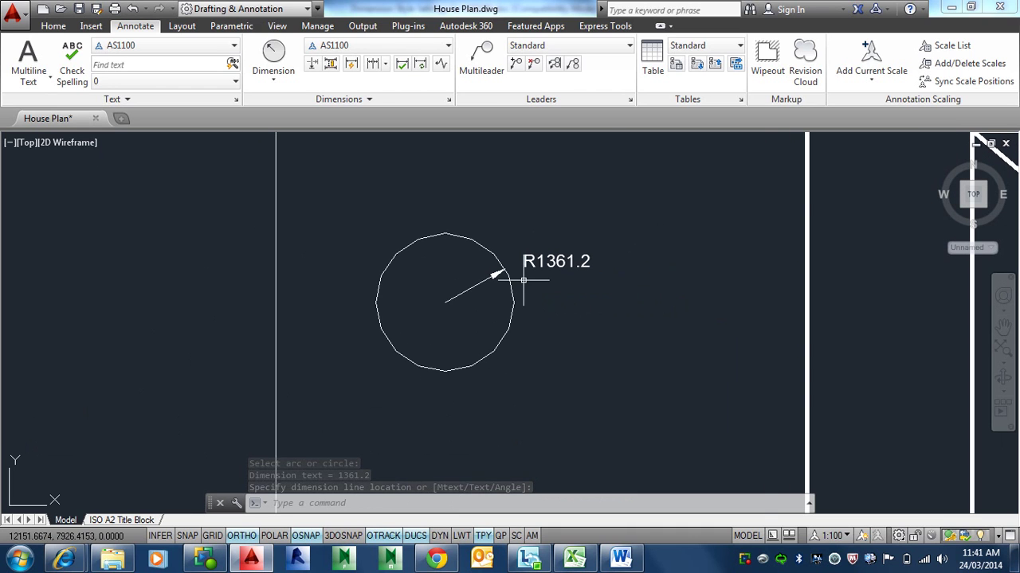
Add a Ø2722.4 diameter dimension to the circle with Ortho turned off.
{"action": "left_click", "coordinate": [274, 77]}
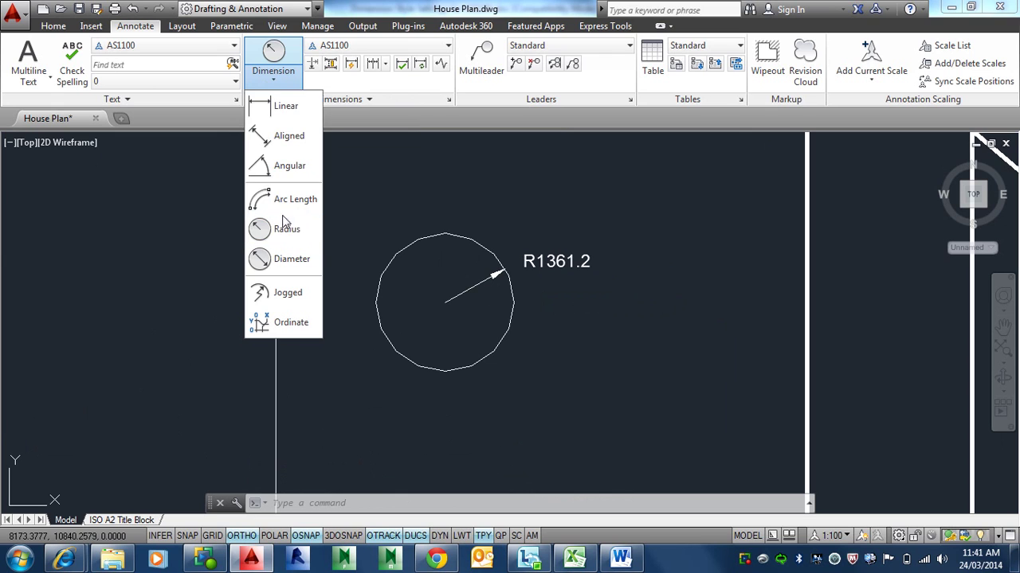
{"action": "left_click", "coordinate": [280, 259]}
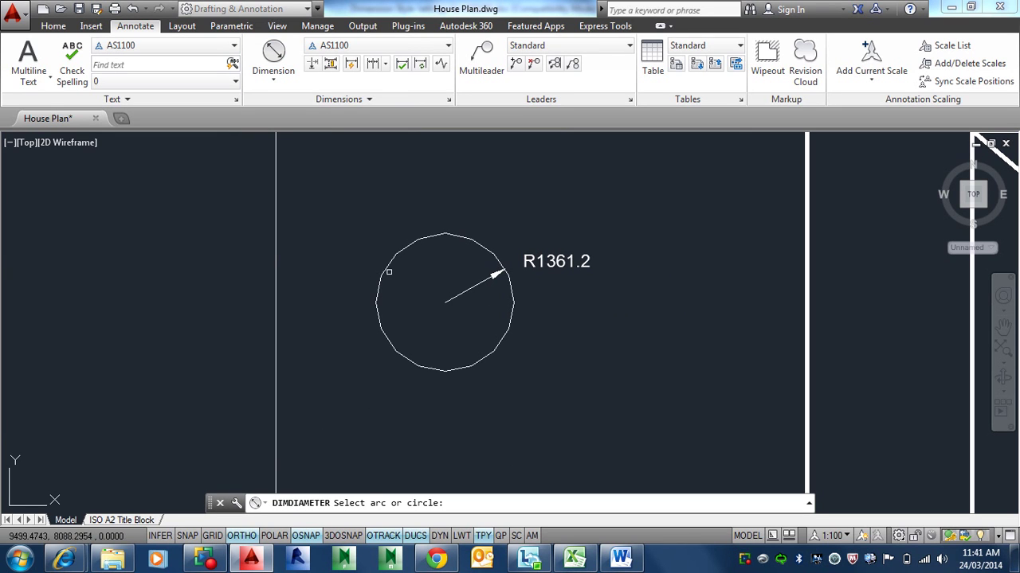
{"action": "left_click", "coordinate": [389, 266]}
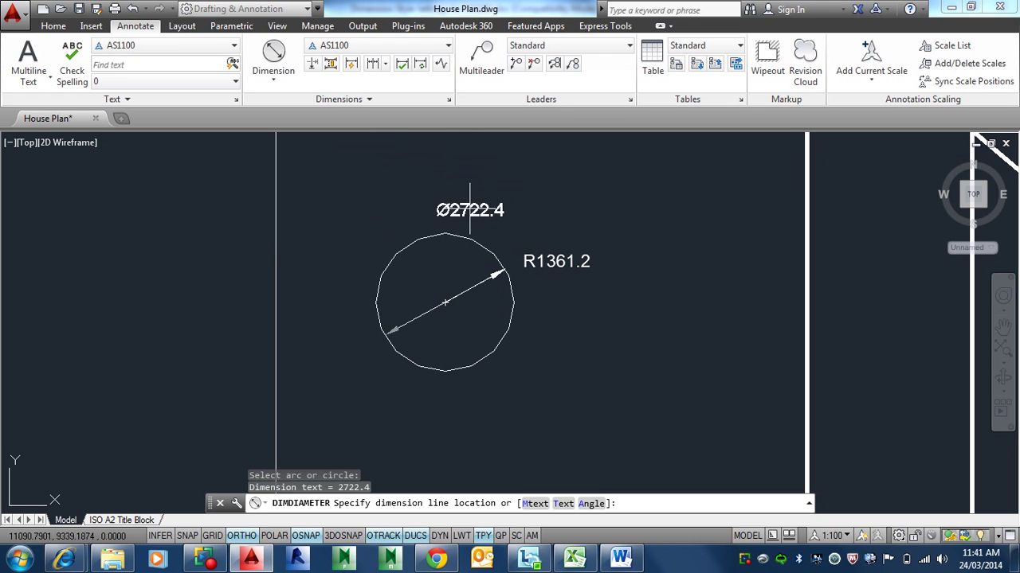
{"action": "key", "text": "F8"}
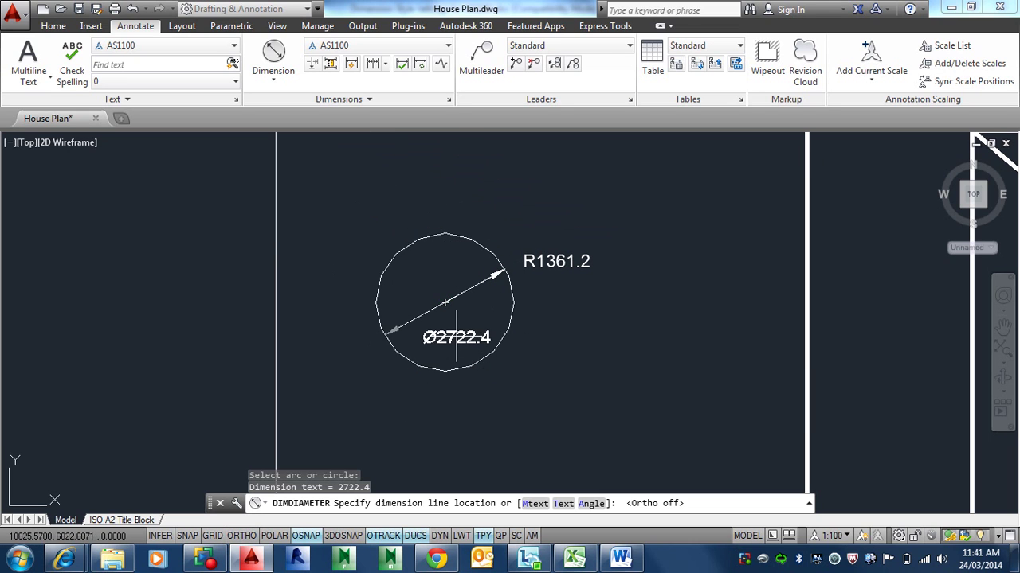
{"action": "left_click", "coordinate": [455, 338]}
Move the Ø2722.4 diameter text below the circle.
{"action": "left_click", "coordinate": [434, 308]}
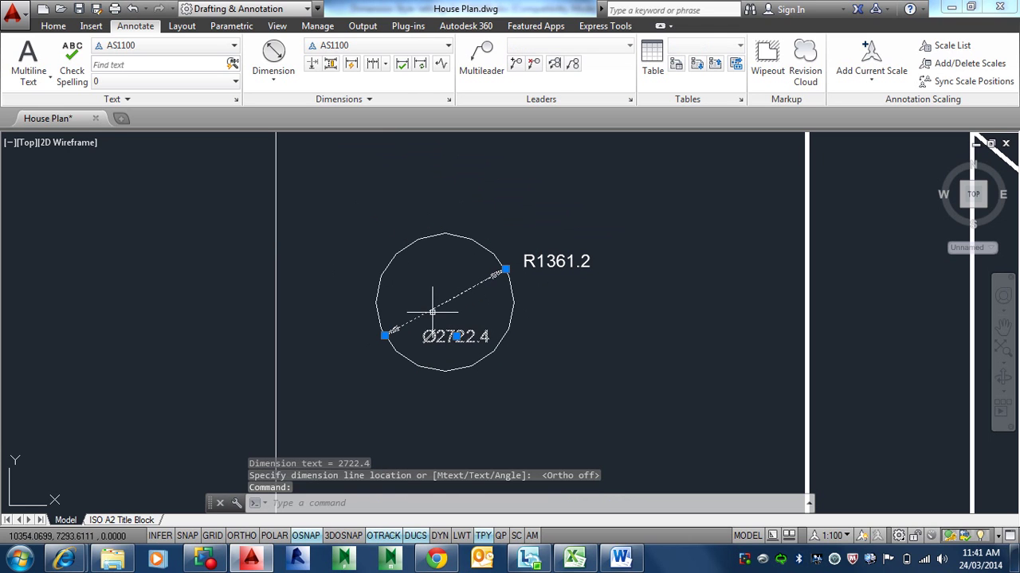
{"action": "left_click", "coordinate": [455, 337]}
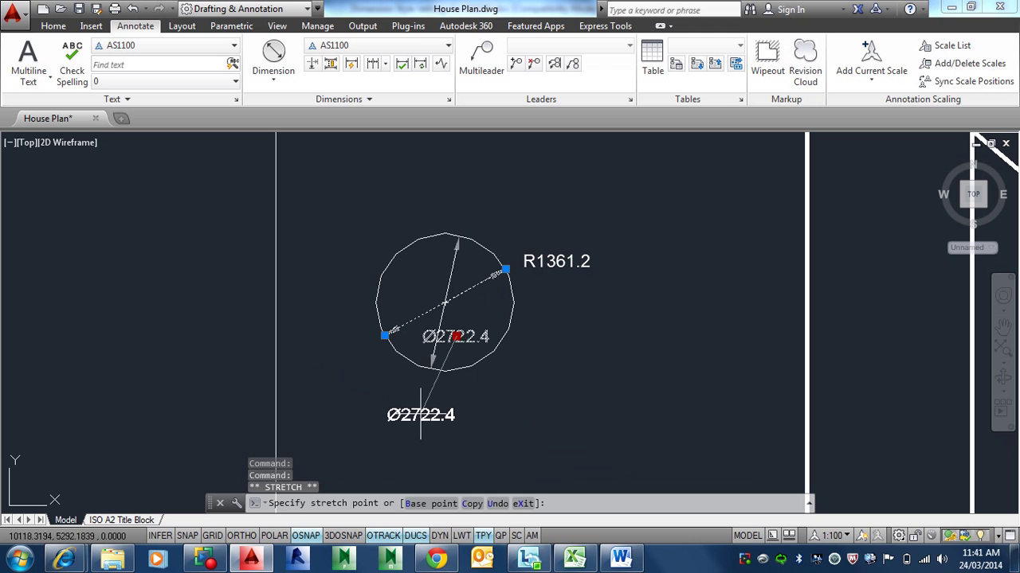
{"action": "left_click", "coordinate": [463, 406]}
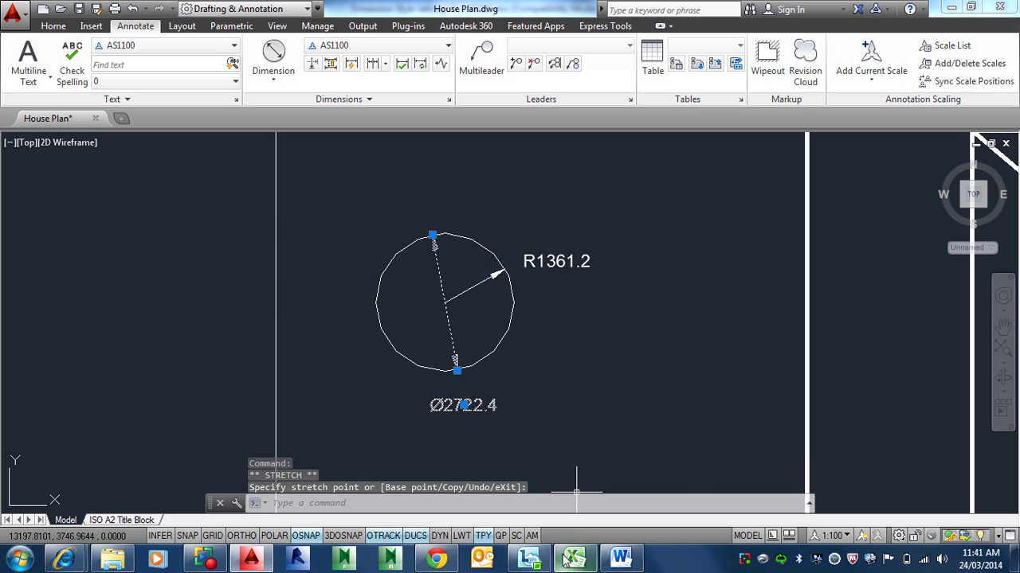
Return the Word reference document to the AS1100 main style's lines settings.
{"action": "left_click", "coordinate": [251, 557]}
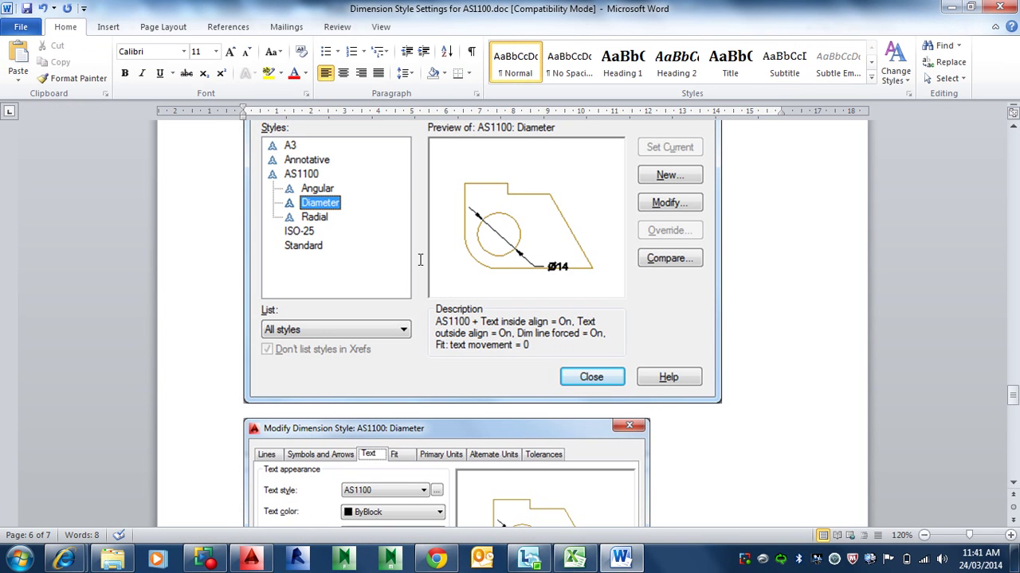
{"action": "scroll", "coordinate": [460, 146], "scroll_direction": "up", "scroll_amount": 15}
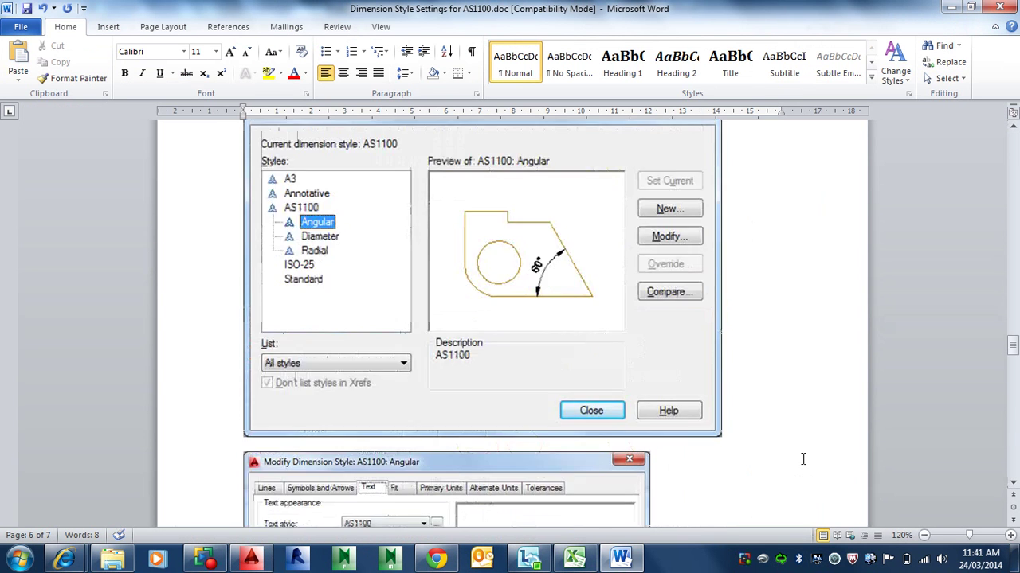
{"action": "scroll", "coordinate": [794, 405], "scroll_direction": "up", "scroll_amount": 20}
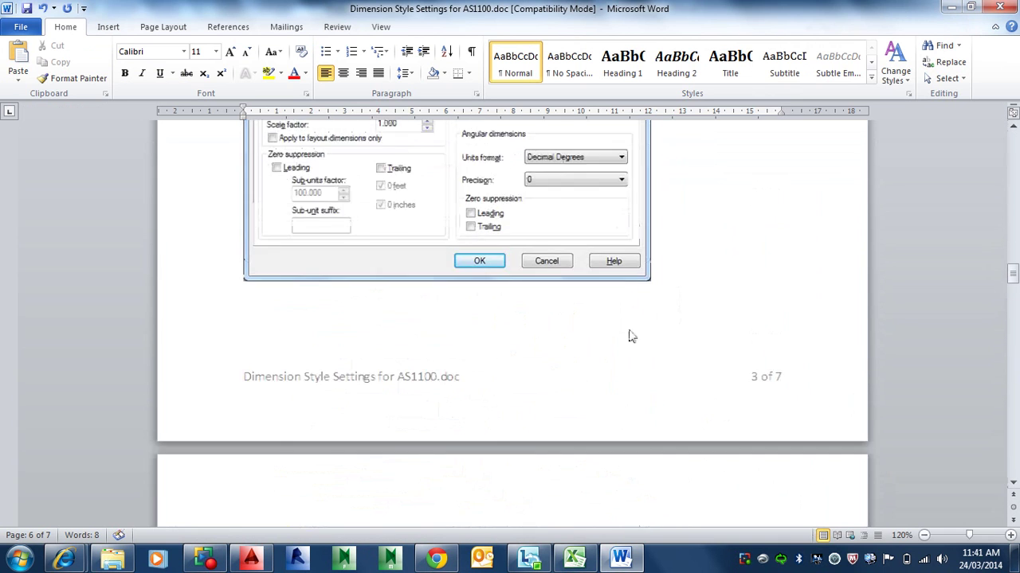
{"action": "scroll", "coordinate": [604, 317], "scroll_direction": "up", "scroll_amount": 20}
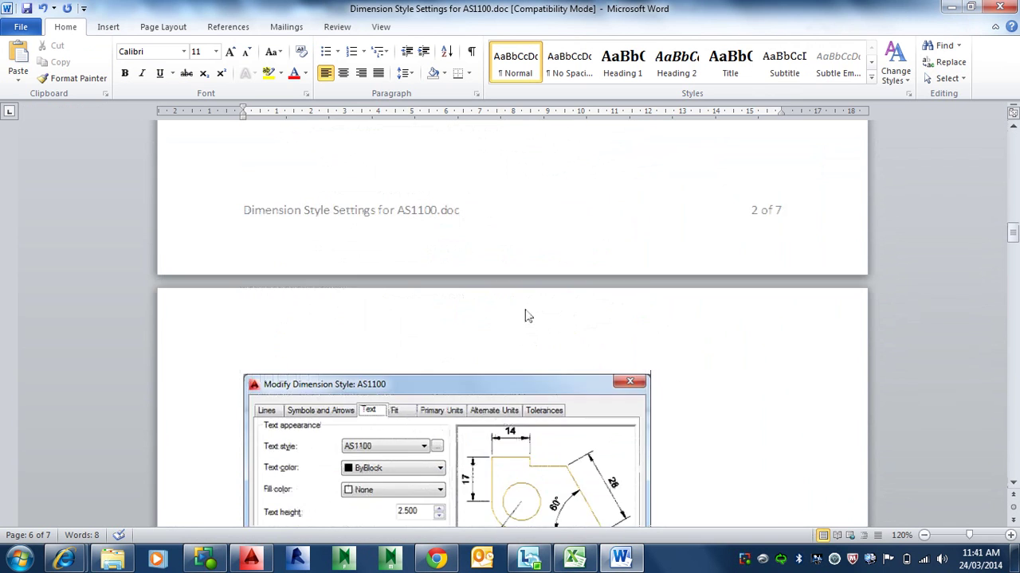
{"action": "scroll", "coordinate": [533, 320], "scroll_direction": "up", "scroll_amount": 20}
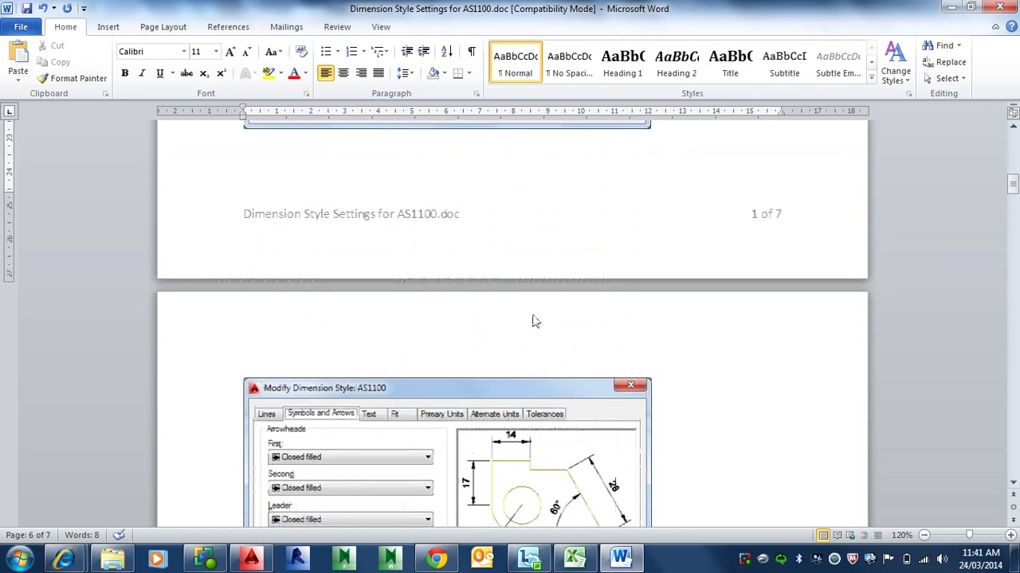
{"action": "scroll", "coordinate": [533, 319], "scroll_direction": "up", "scroll_amount": 15}
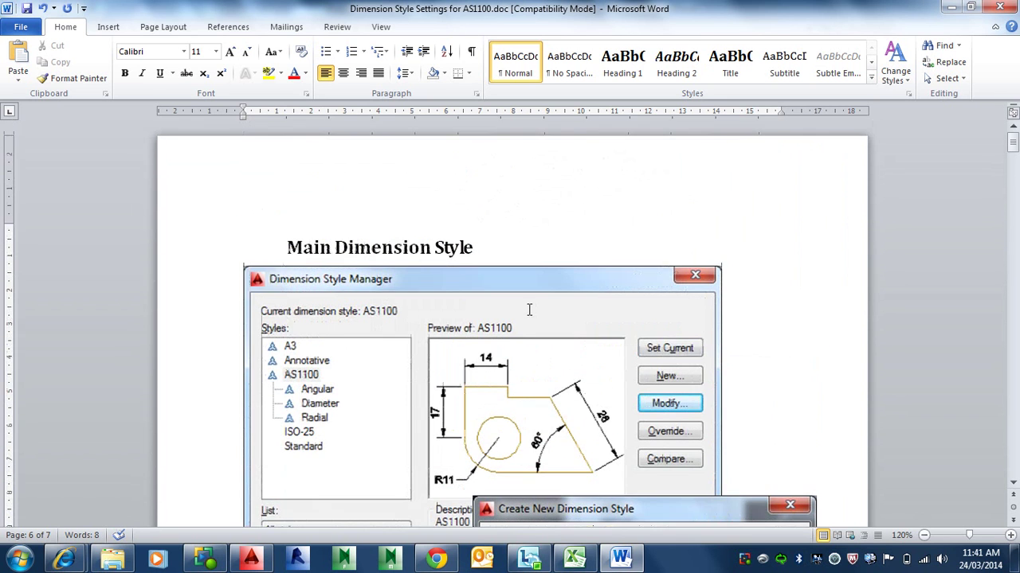
{"action": "scroll", "coordinate": [555, 316], "scroll_direction": "down", "scroll_amount": 7}
{"action": "scroll", "coordinate": [555, 316], "scroll_direction": "down", "scroll_amount": 3}
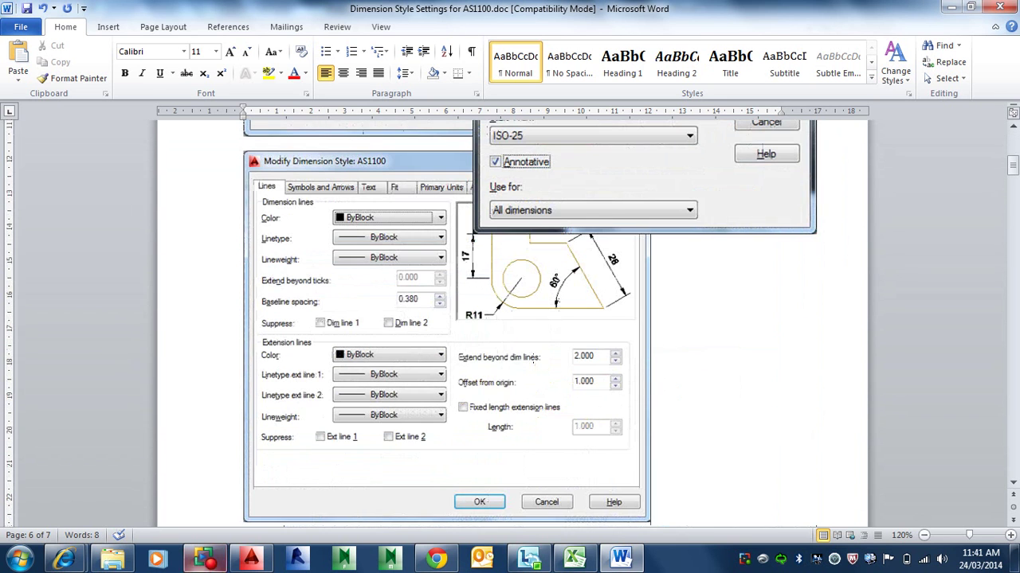
Review the AS1100 style's Fit settings via DDIM, leaving them unchanged.
{"action": "left_click", "coordinate": [250, 560]}
{"action": "type", "text": "d"}
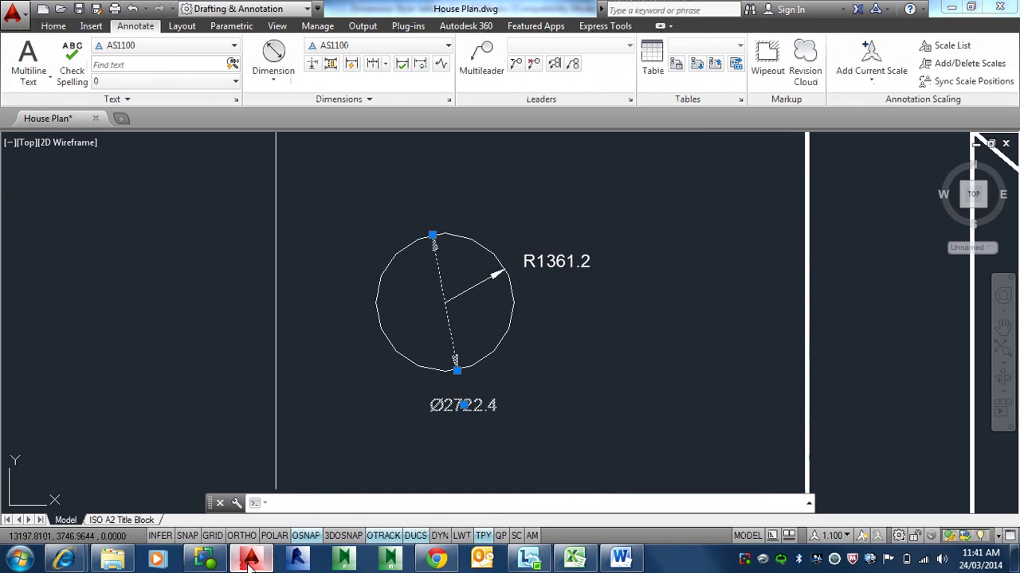
{"action": "key", "text": "Return"}
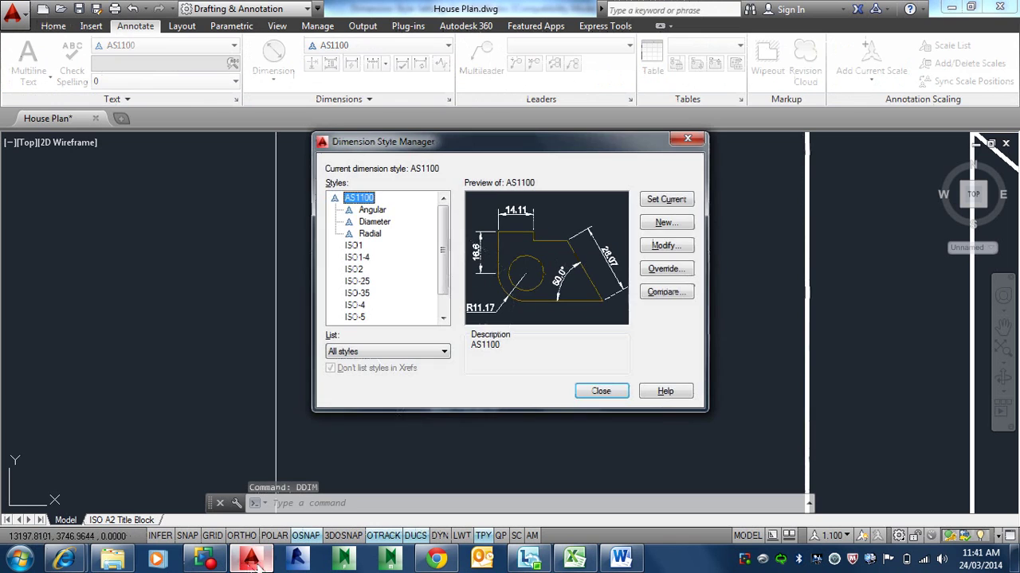
{"action": "left_click", "coordinate": [664, 246]}
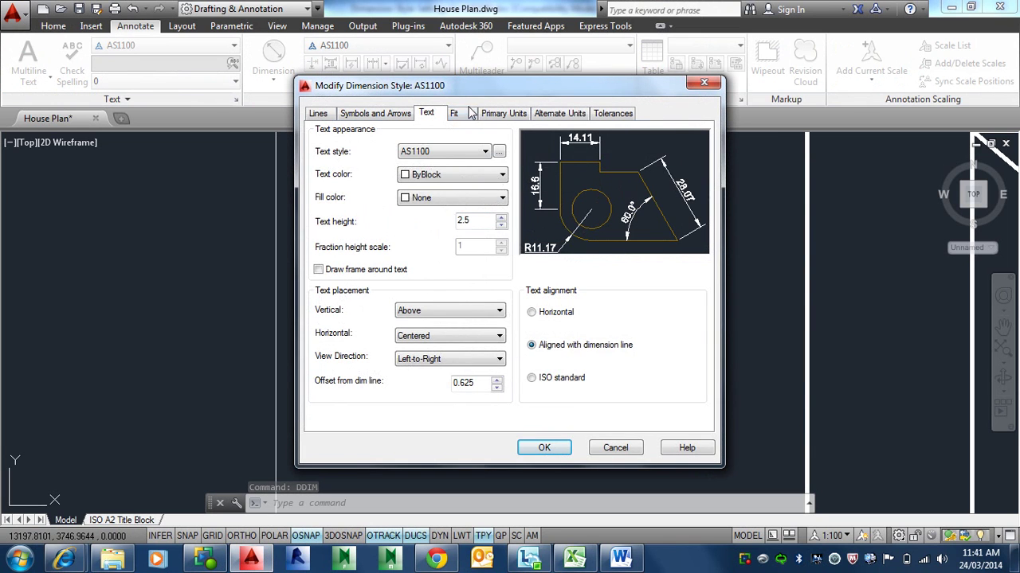
{"action": "left_click", "coordinate": [455, 113]}
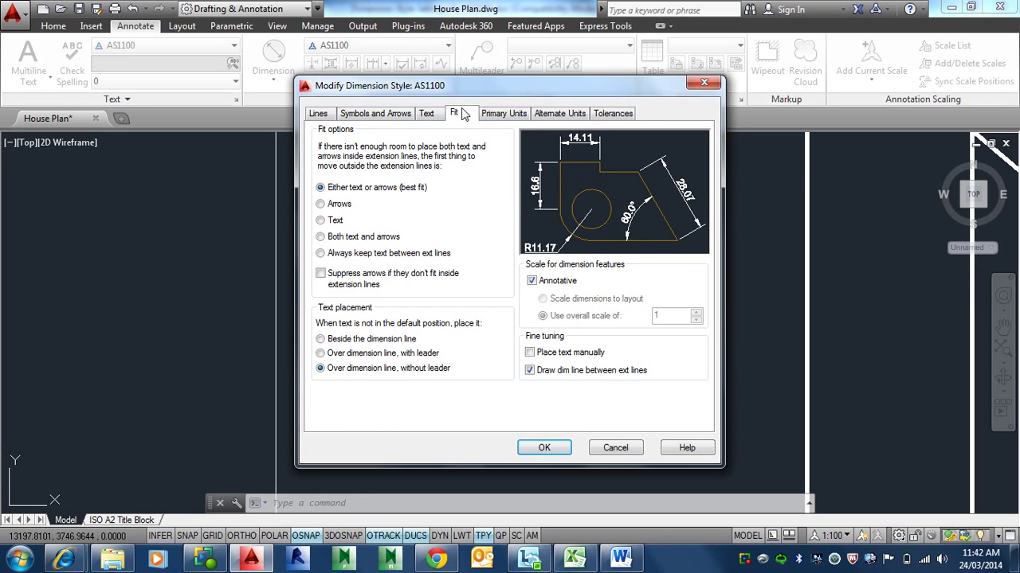
{"action": "key", "text": "Return"}
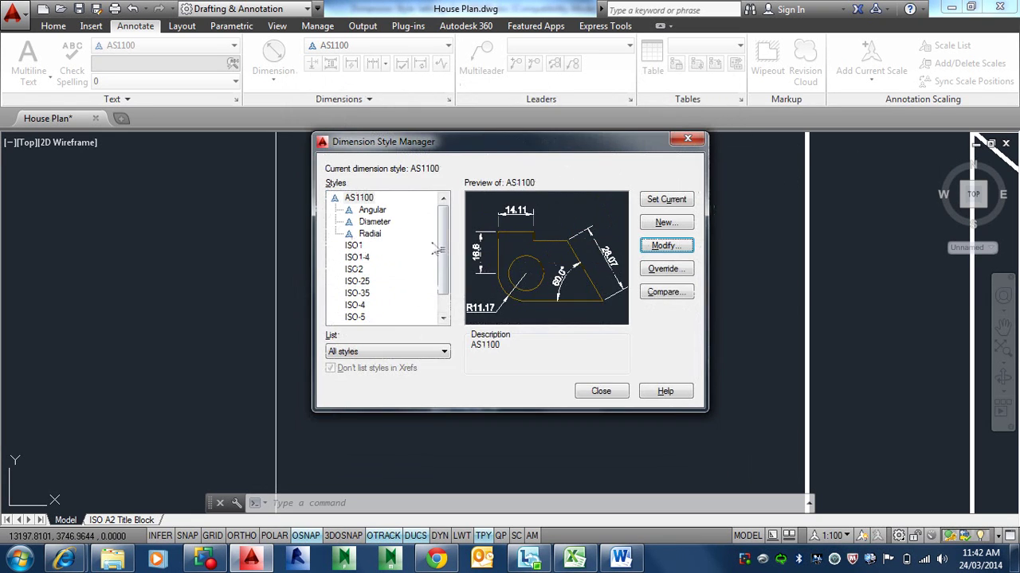
Set the AS1100 Radial sub-style's fit option to 'Both text and arrows'.
{"action": "left_click", "coordinate": [369, 234]}
{"action": "left_click", "coordinate": [672, 247]}
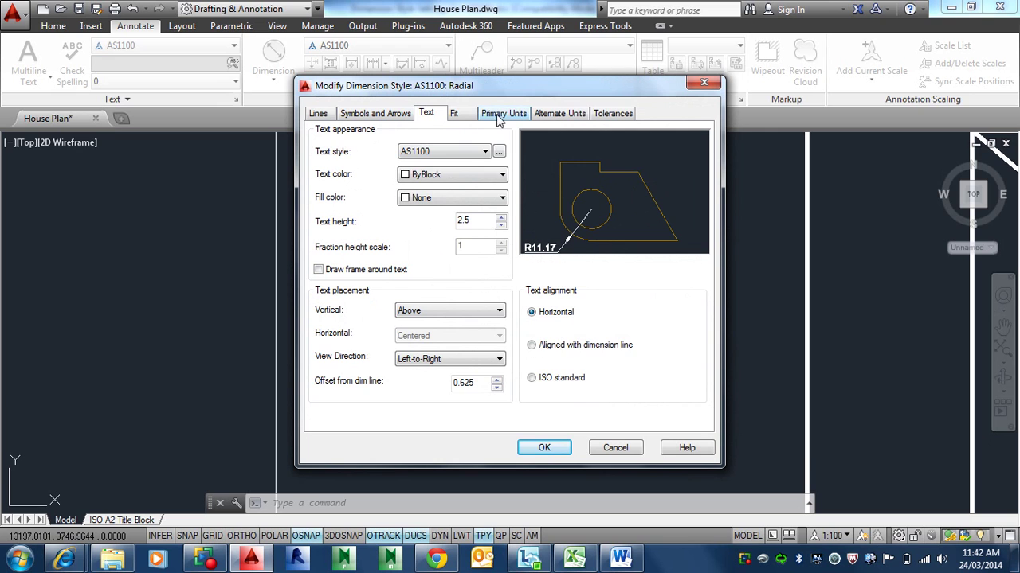
{"action": "left_click", "coordinate": [468, 116]}
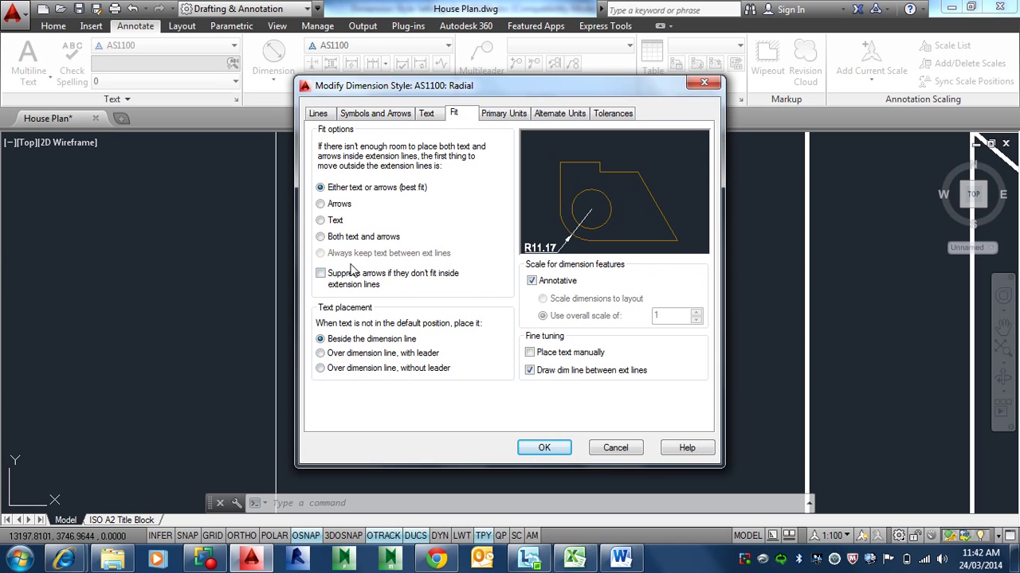
{"action": "left_click", "coordinate": [321, 237]}
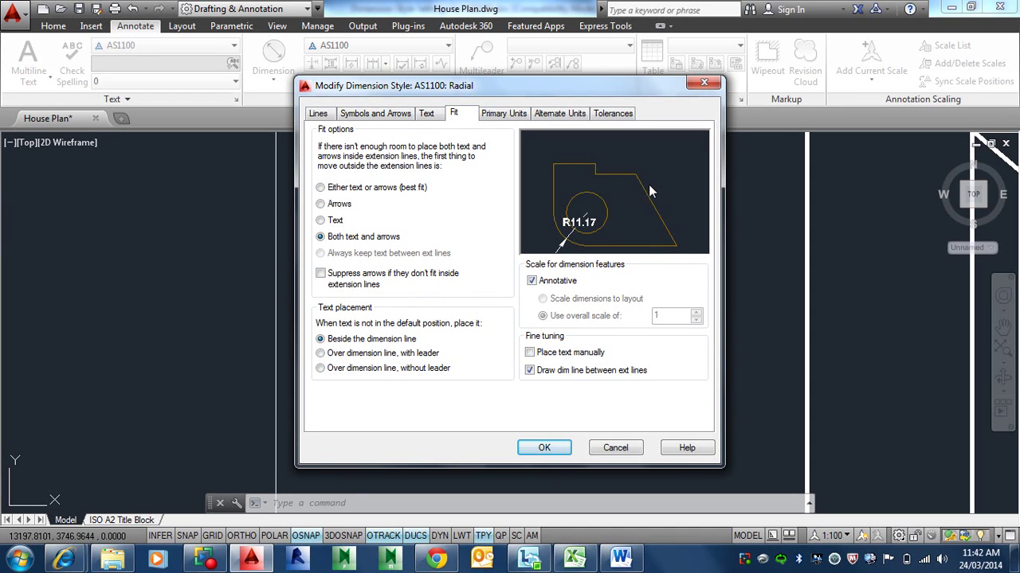
{"action": "left_click", "coordinate": [536, 450]}
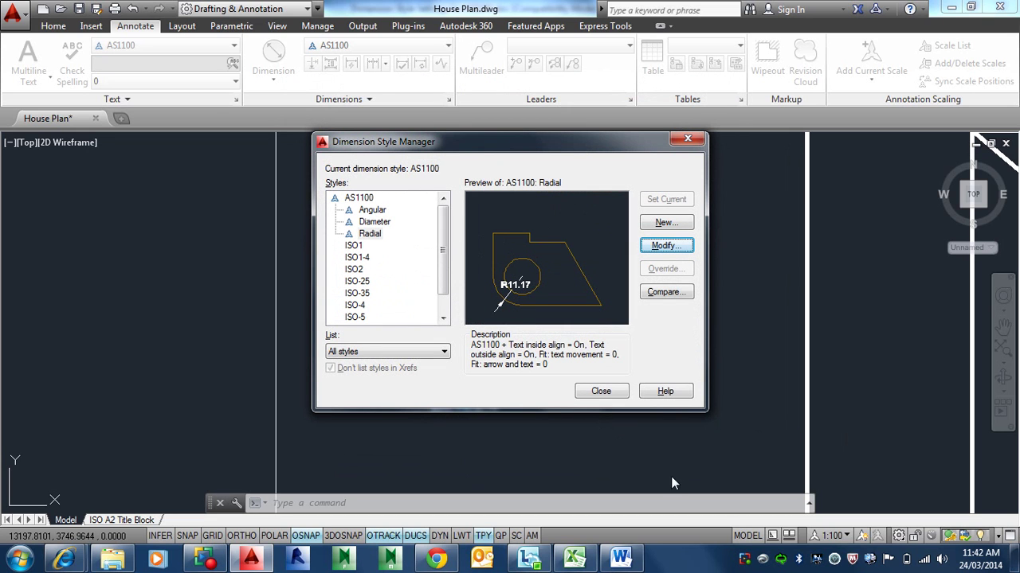
{"action": "right_click", "coordinate": [744, 564]}
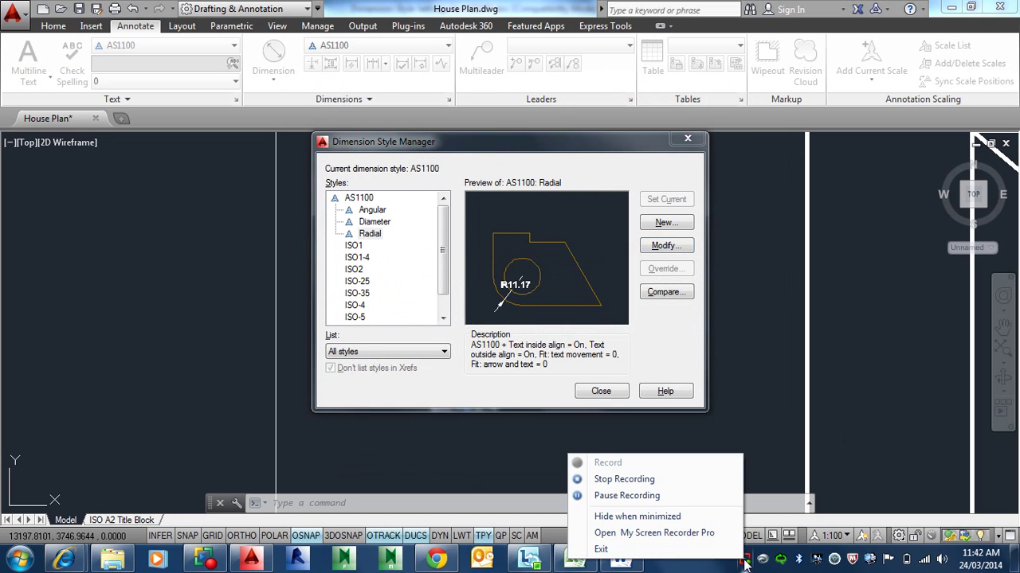